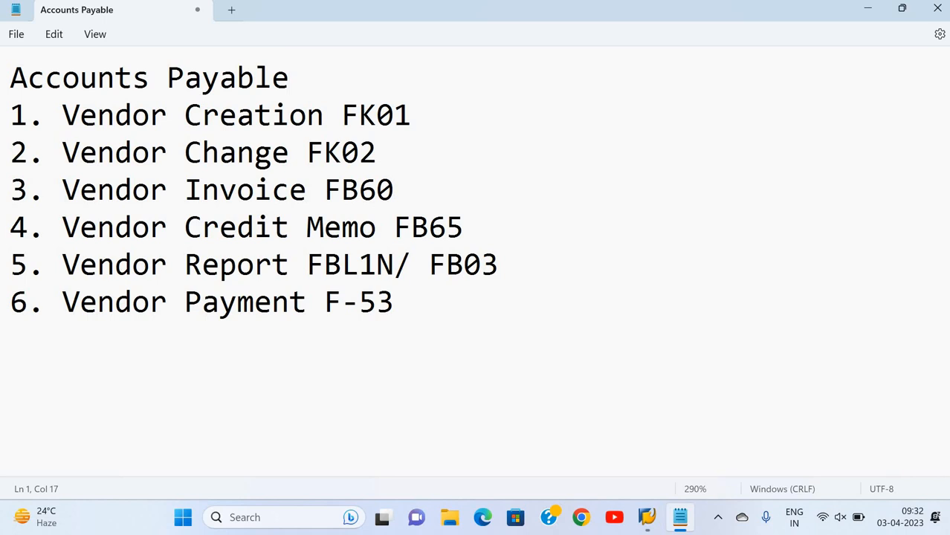
Add ':' after 'Accounts Payable' and a 'Service Invoicing' line below it, correcting the misspelled 'Invocing'.
type(":")
key("Return")
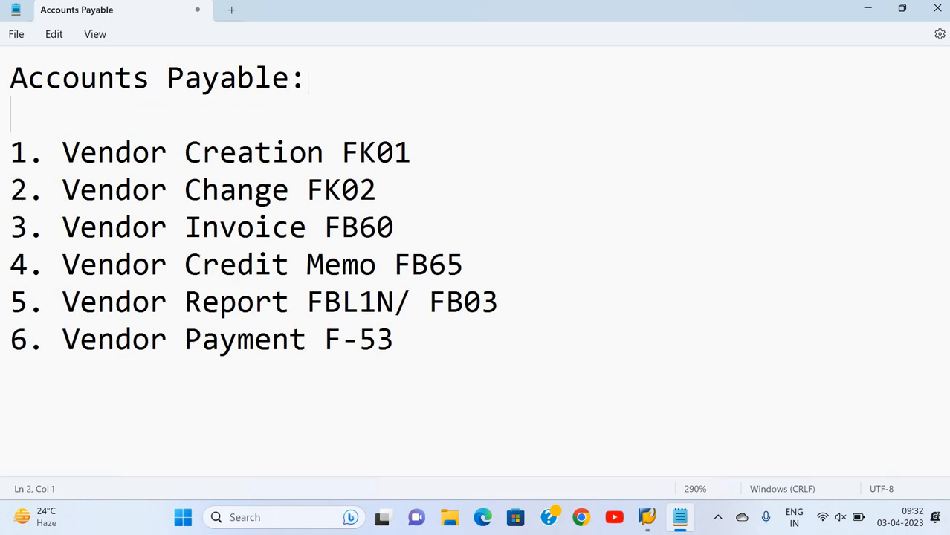
type("Service Invoci")
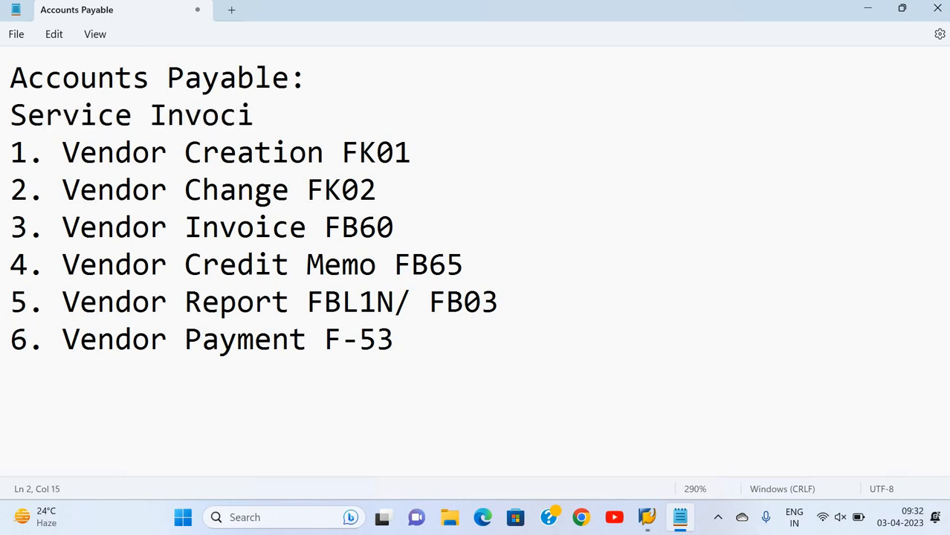
type("ng")
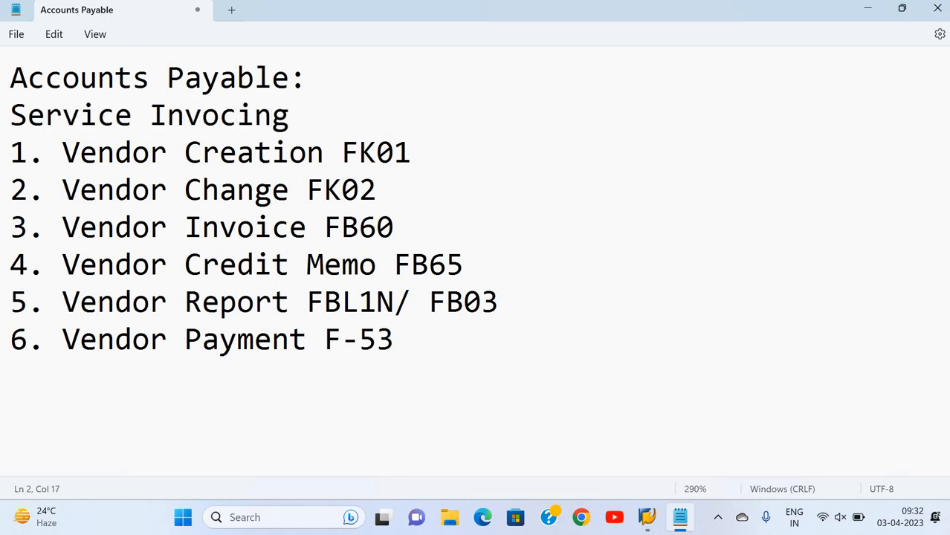
left_click(236, 119)
key("BackSpace")
left_click(237, 115)
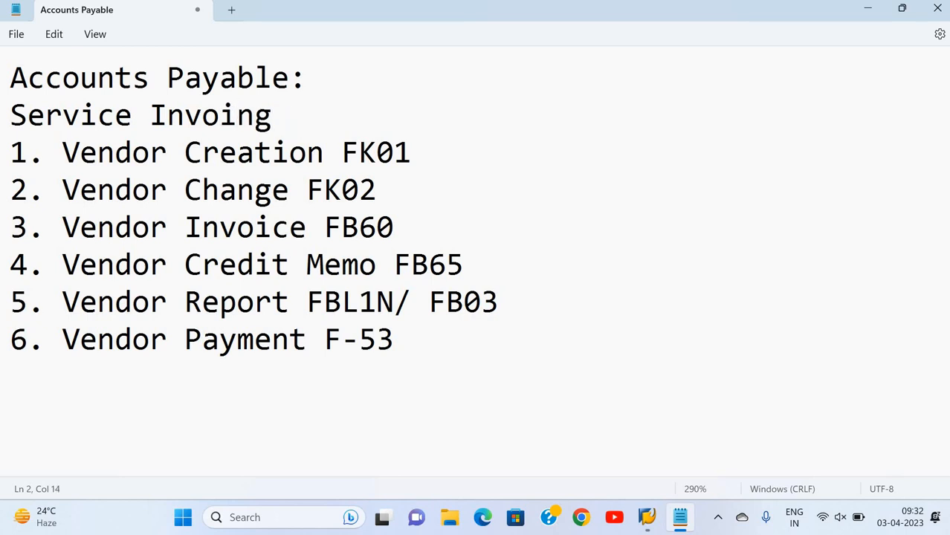
type("ci")
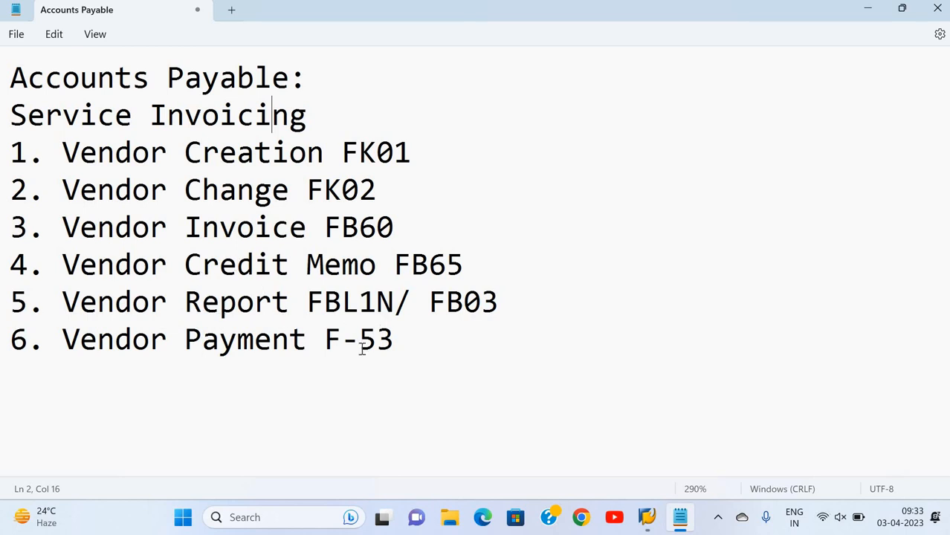
left_click(646, 517)
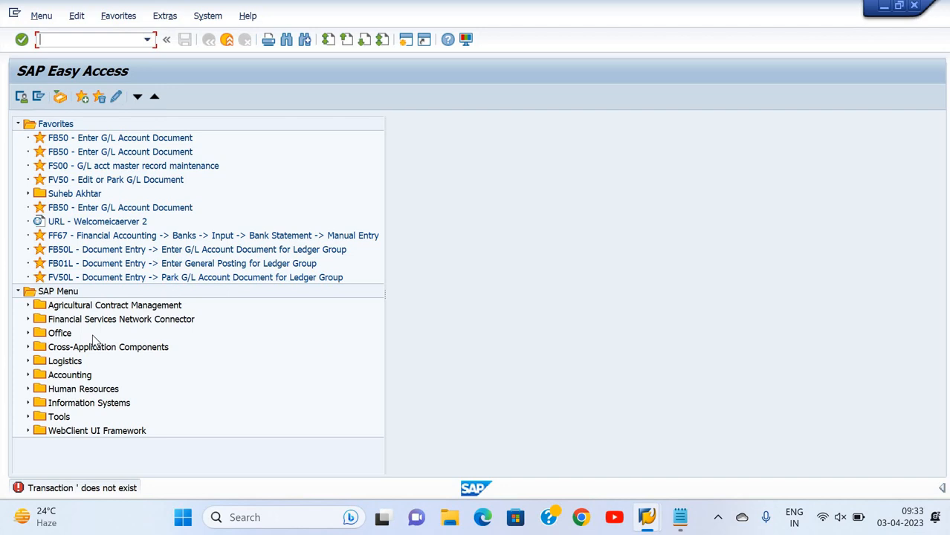
Expand Accounting > Financial Accounting in the SAP Easy Access menu.
left_click(28, 375)
scroll(30, 297, "down", 4)
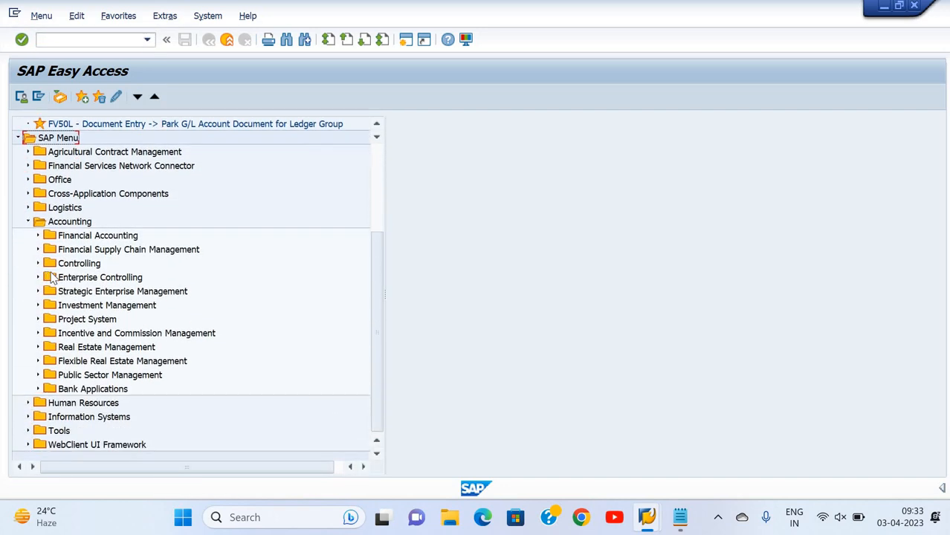
scroll(52, 278, "up", 1)
left_click(38, 249)
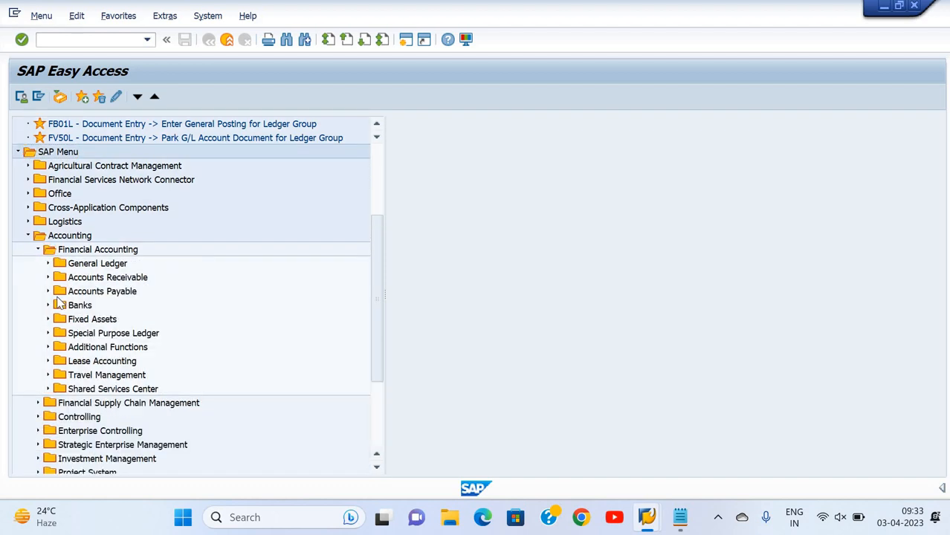
left_click(48, 278)
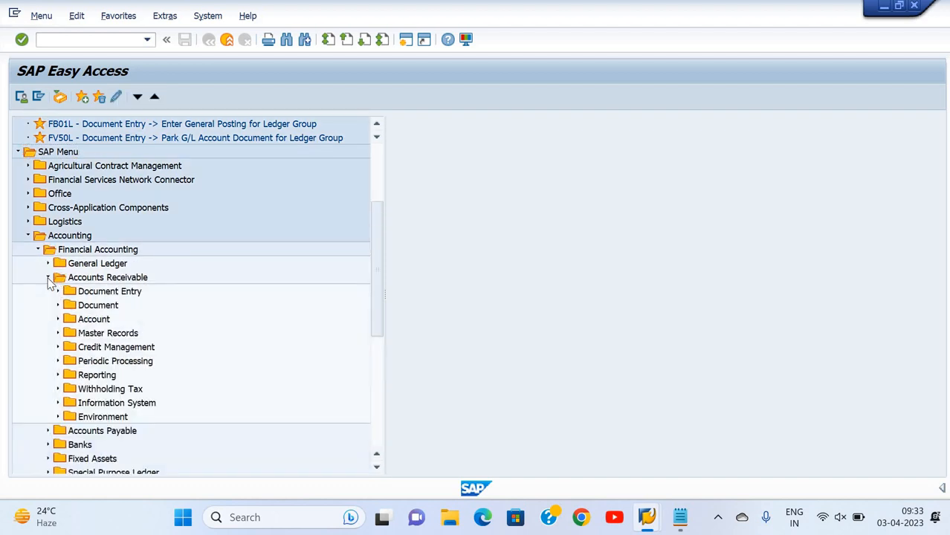
left_click(47, 278)
Expand Accounts Payable > Master Records and select FK01 - Create.
left_click(47, 292)
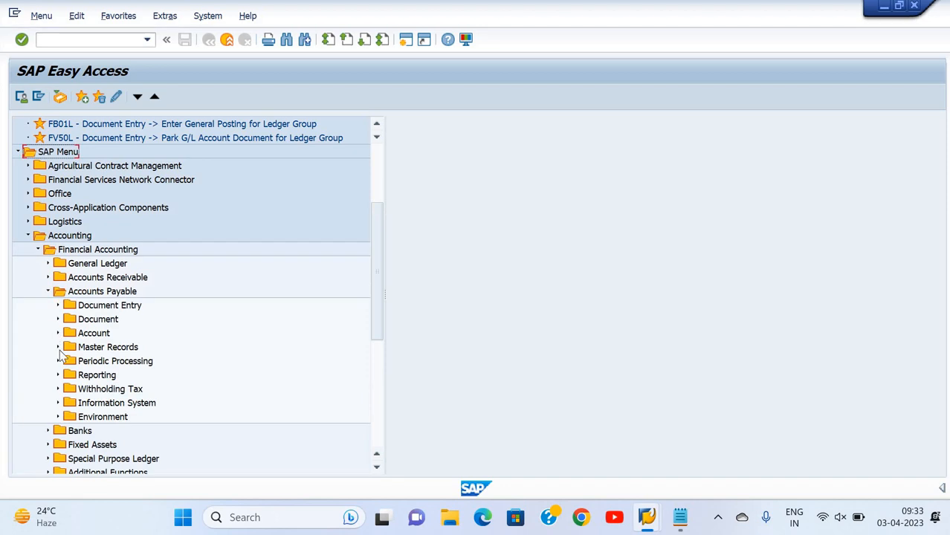
left_click(59, 349)
scroll(146, 350, "down", 5)
scroll(144, 350, "up", 6)
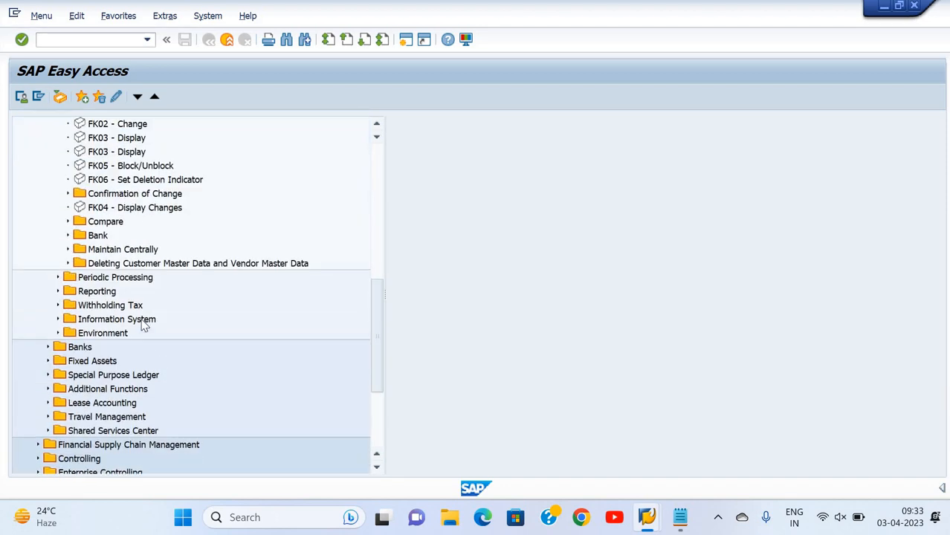
scroll(128, 281, "down", 2)
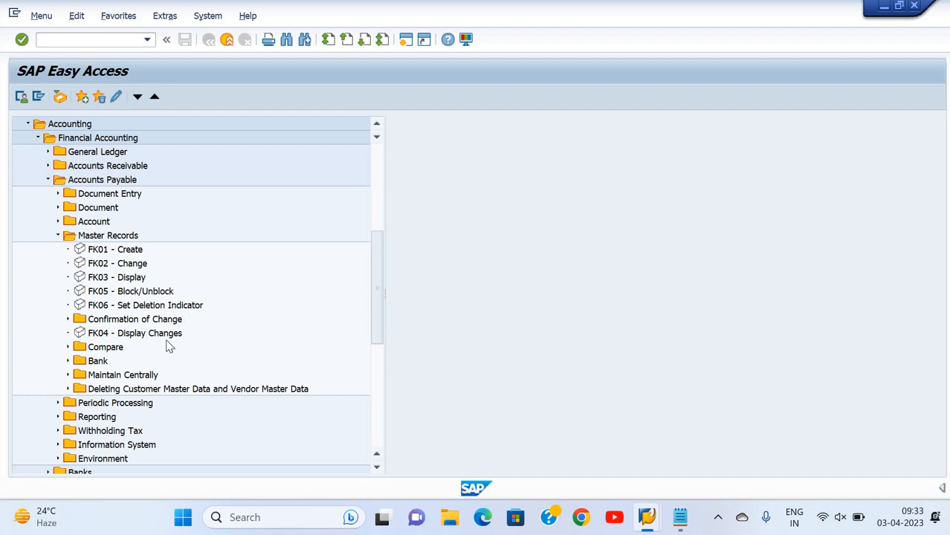
left_click(111, 253)
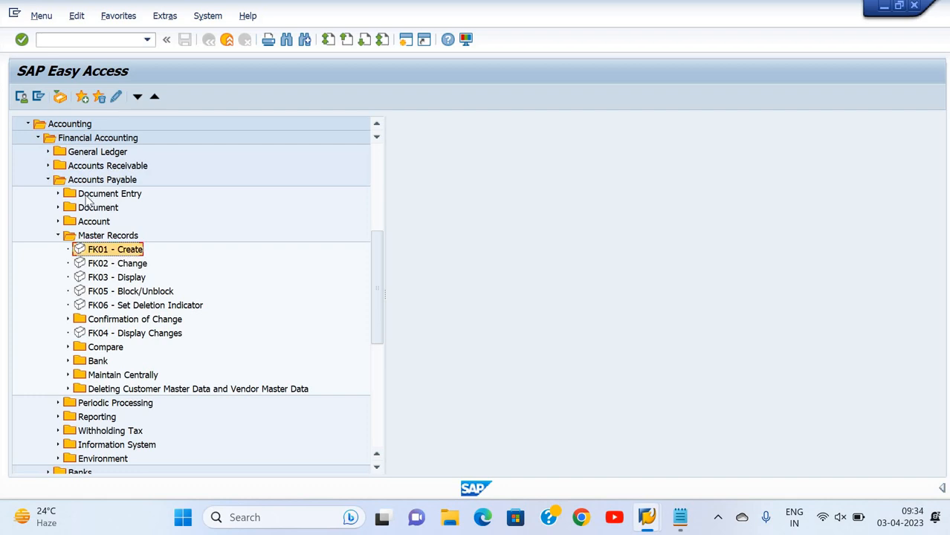
left_click(80, 39)
Start FK01 with company code 1000 and account group 1000 (Bill to Party DG).
type("fk01")
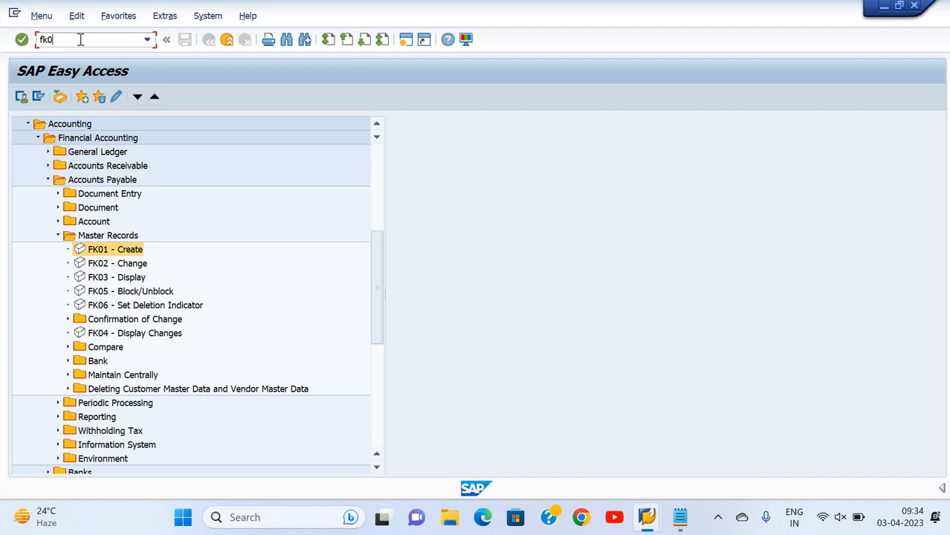
key("Return")
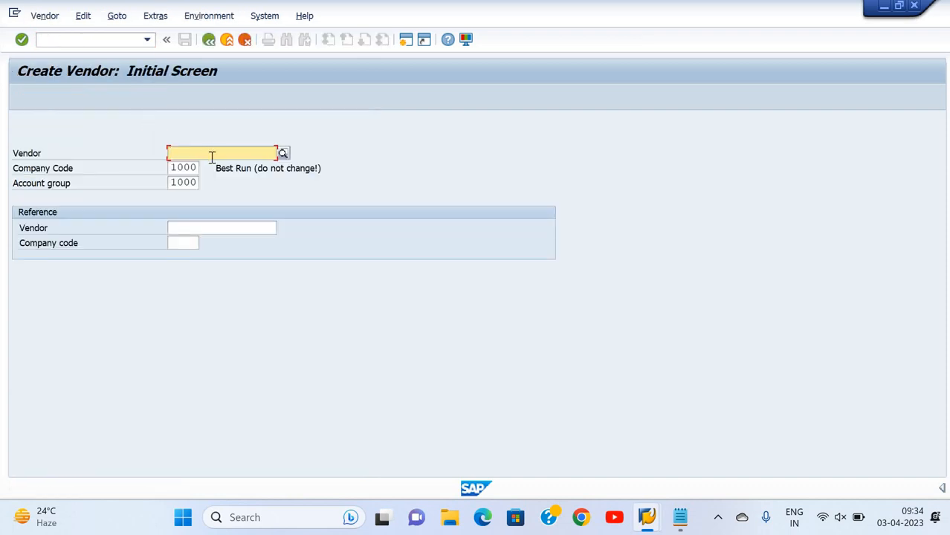
left_click(184, 169)
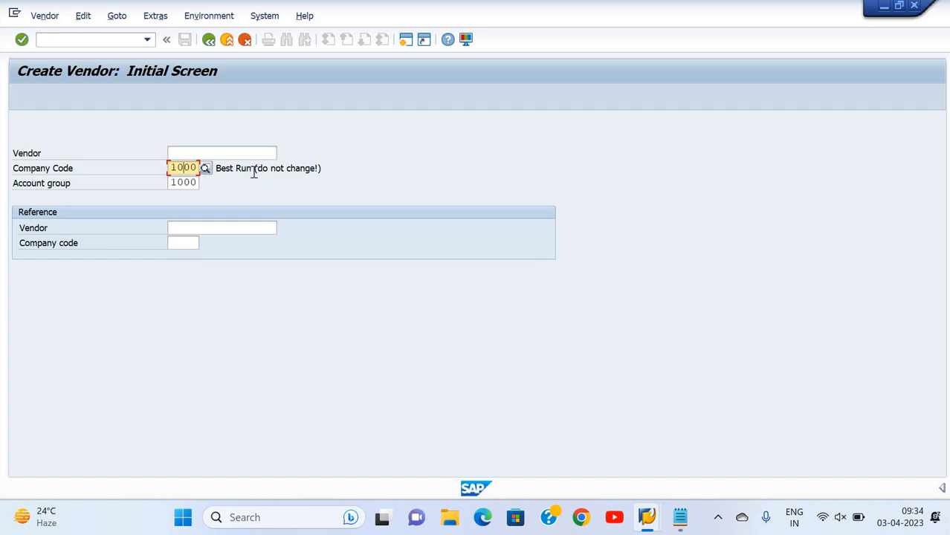
left_click(190, 184)
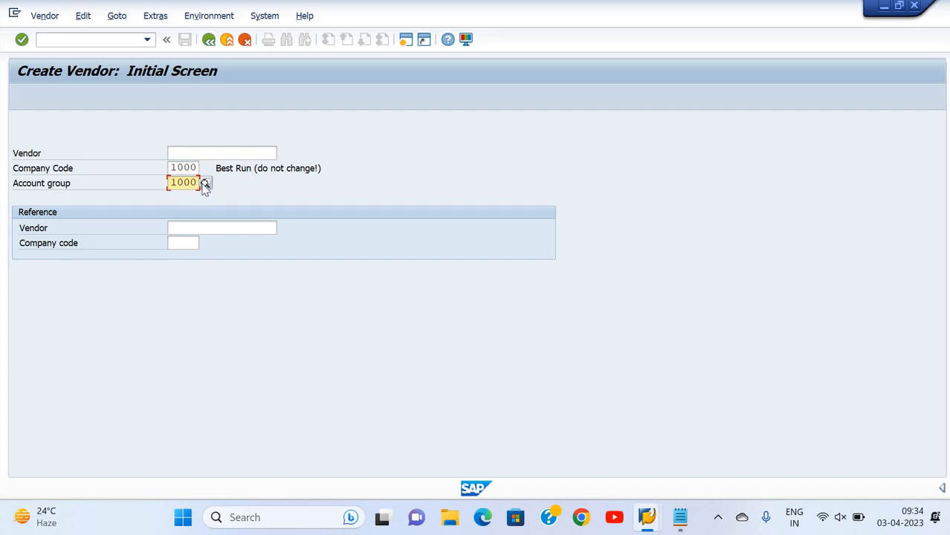
left_click(205, 184)
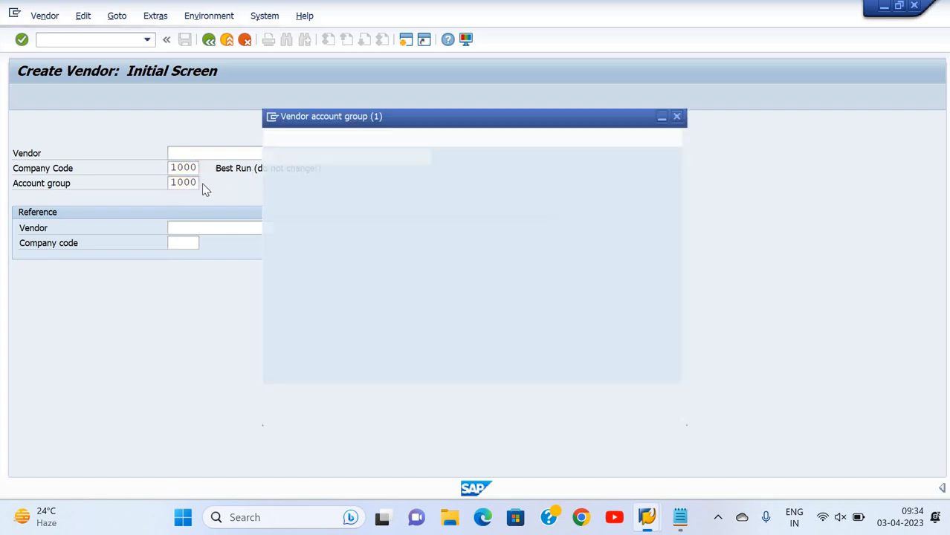
key("Down")
key("Down")
key("Down")
key("Down")
key("Down")
key("Down")
key("Down")
key("Down")
key("Down")
key("Down")
key("Down")
key("Down")
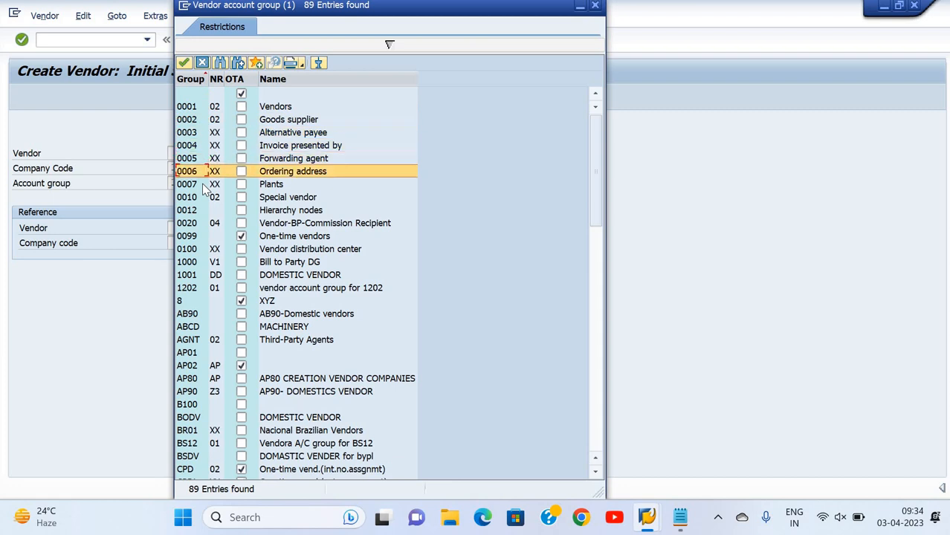
key("Down")
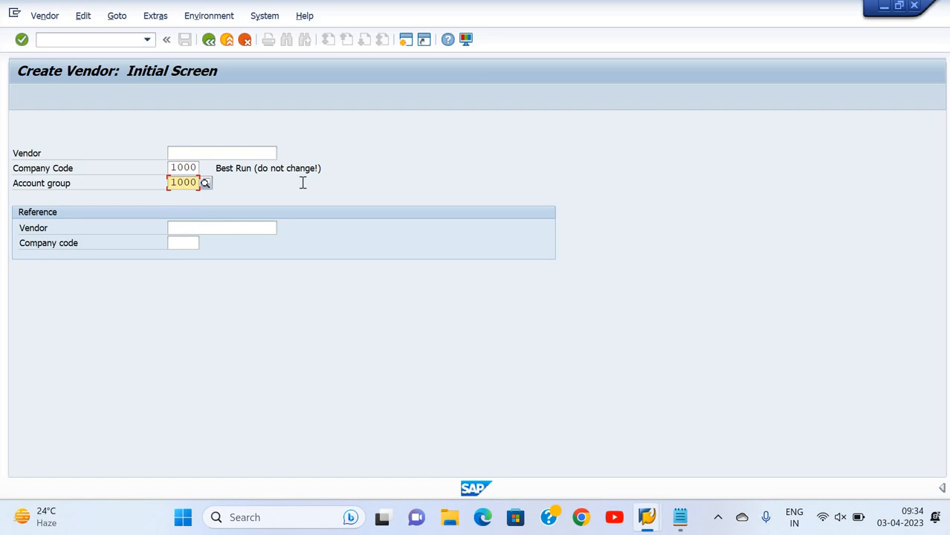
Set title Company, enter the vendor name on both name lines and search term 'deep'.
key("Return")
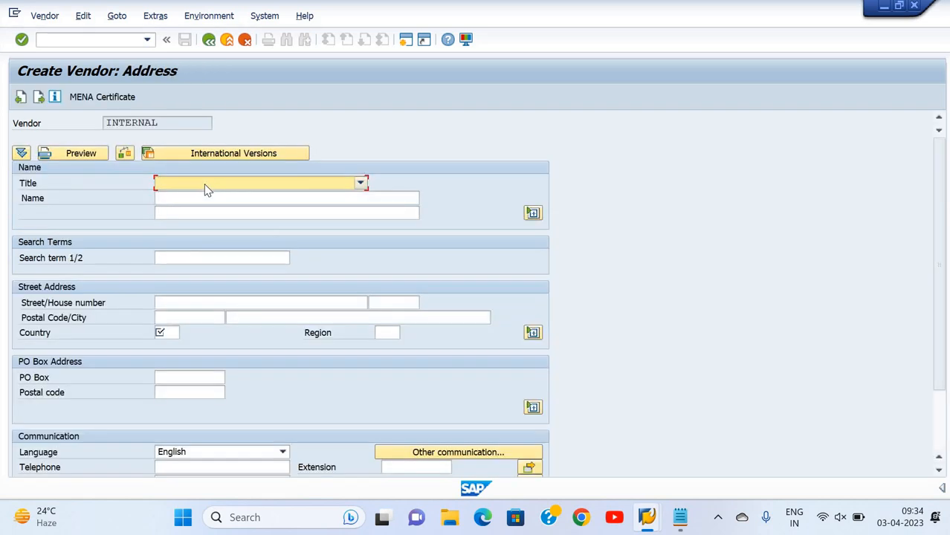
left_click(360, 185)
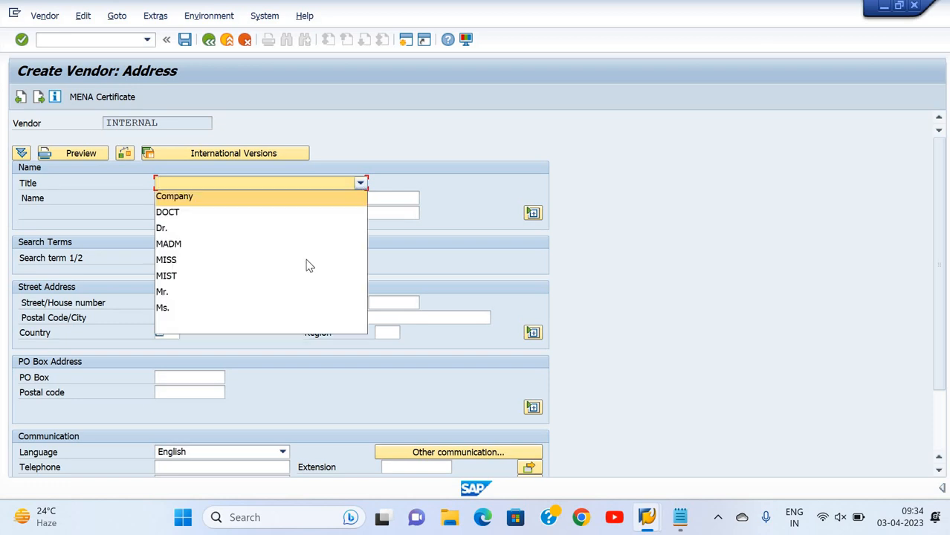
left_click(277, 197)
left_click(278, 198)
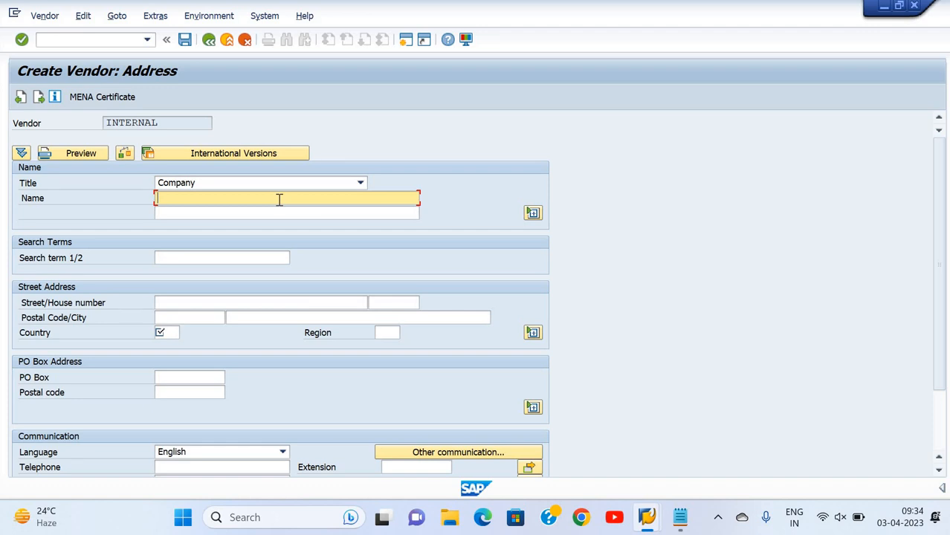
type("Amar Group of company")
key("ctrl+a")
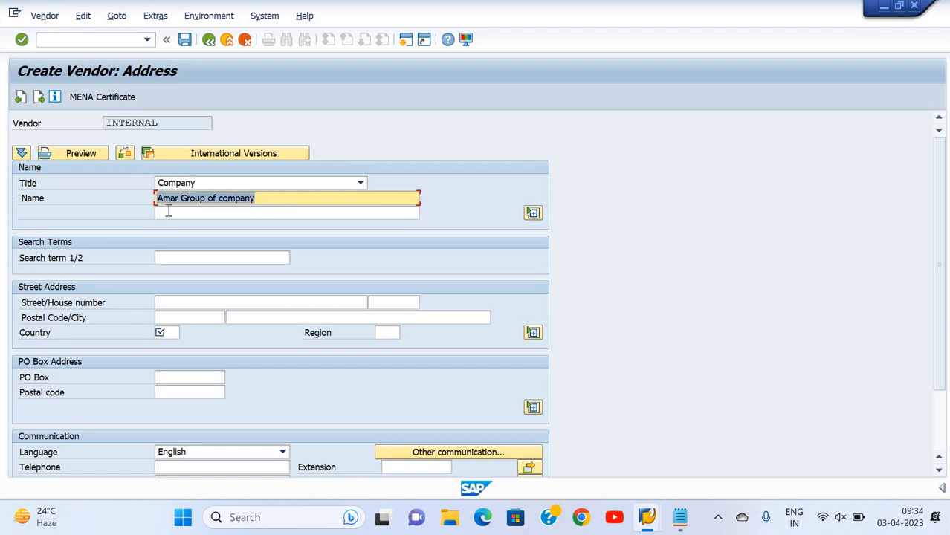
key("ctrl+c")
left_click(183, 213)
key("ctrl+v")
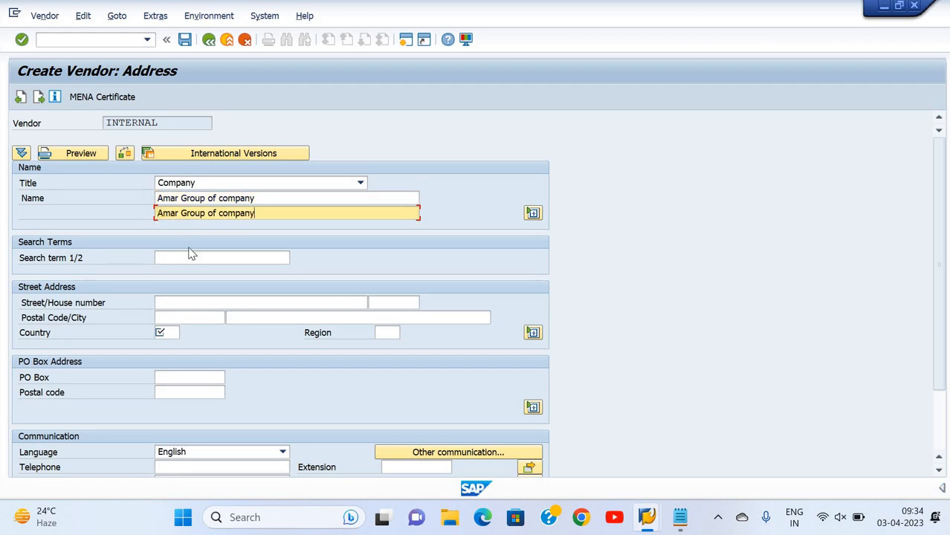
left_click(190, 257)
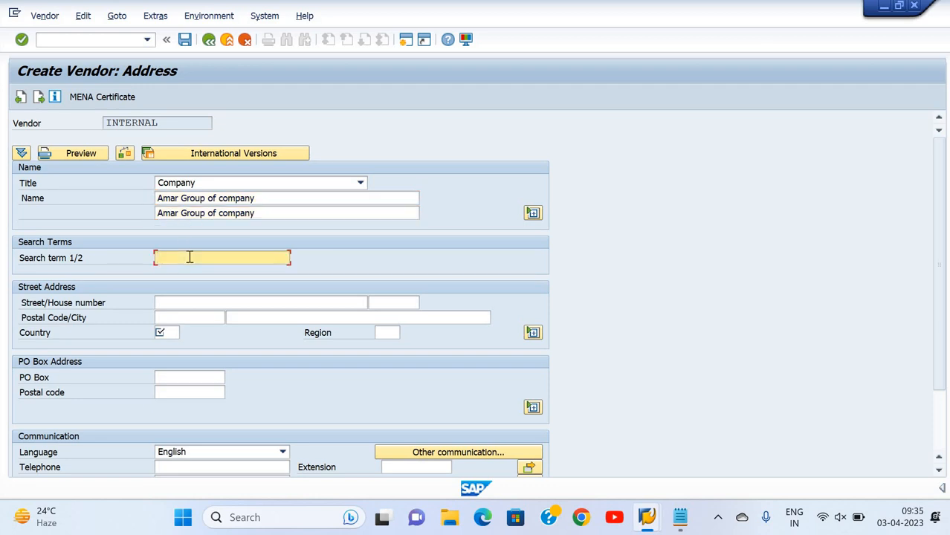
type("deep")
Enter street, house number, postal code 273001, city Gorakhpur, country IN and region 24.
key("Tab")
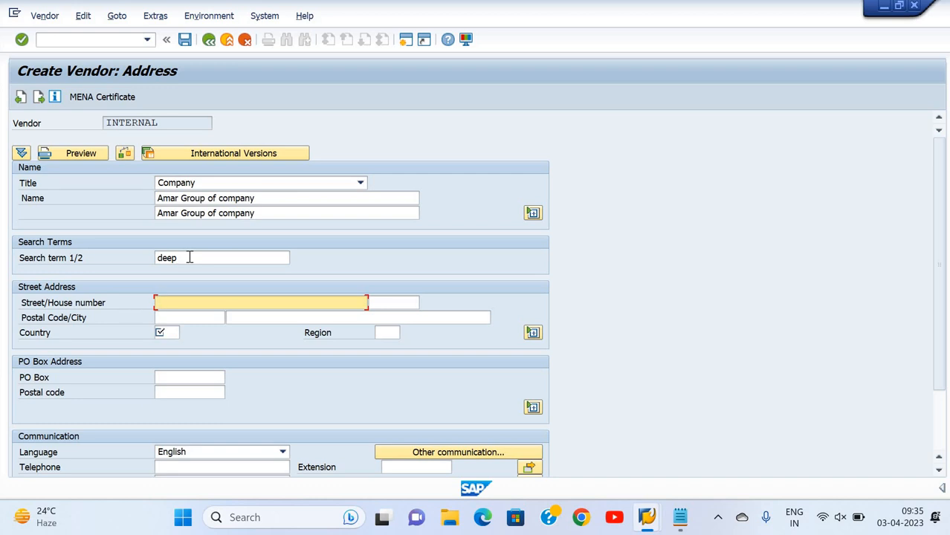
key("Tab")
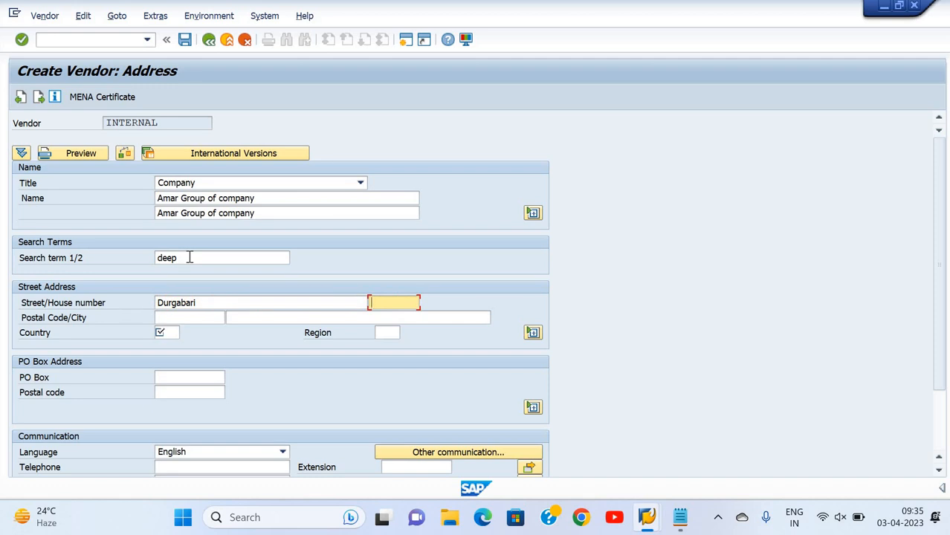
key("Tab")
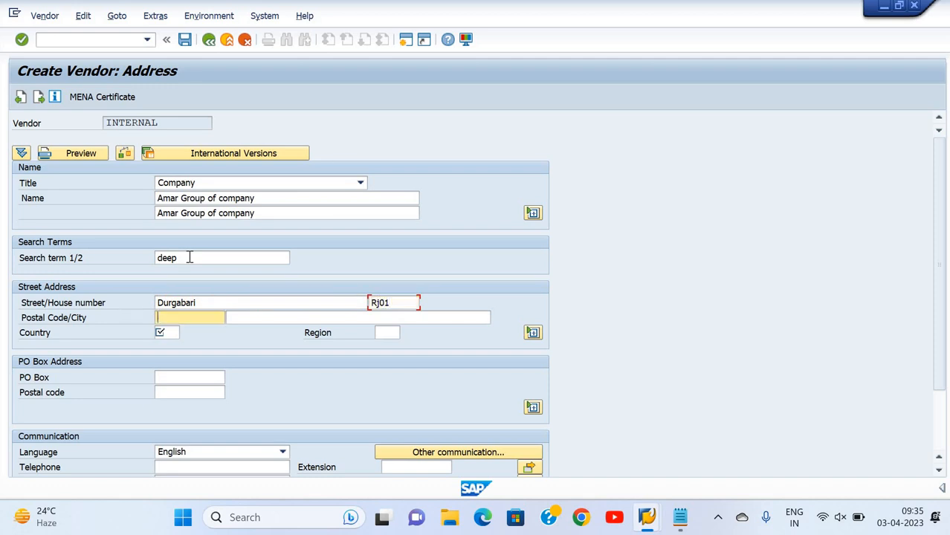
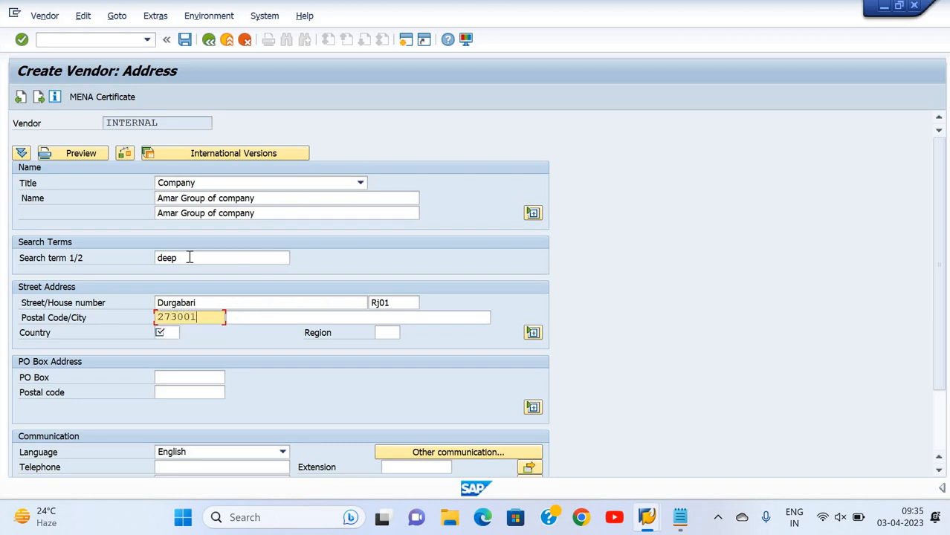
key("Tab")
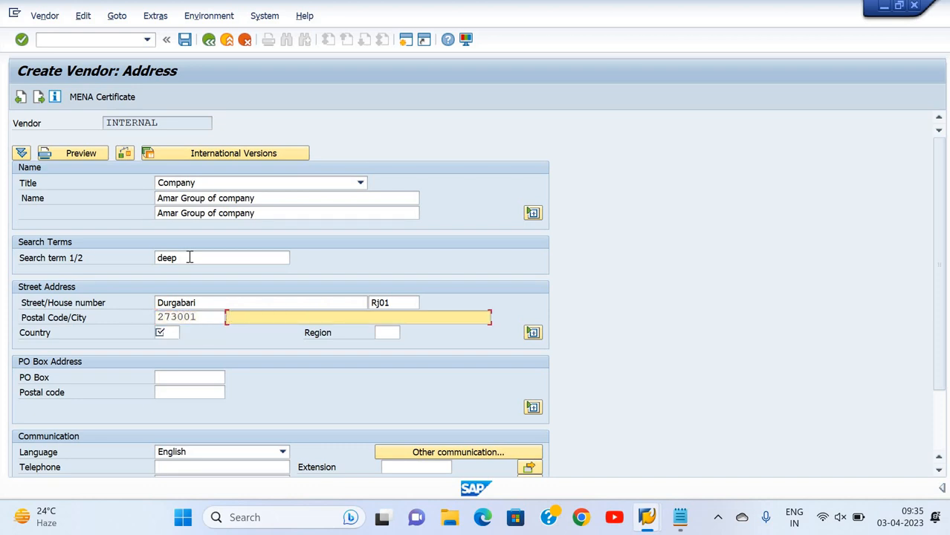
key("Tab")
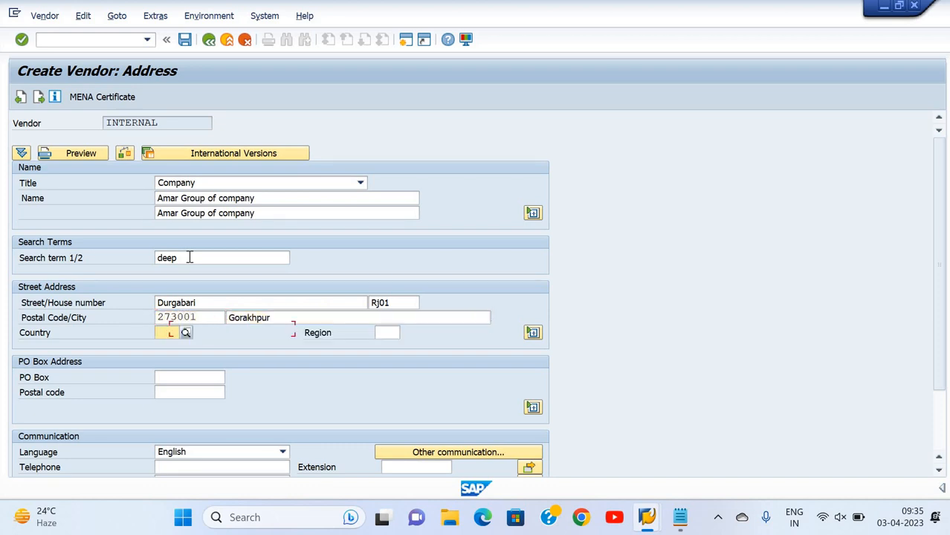
type("in")
key("Tab")
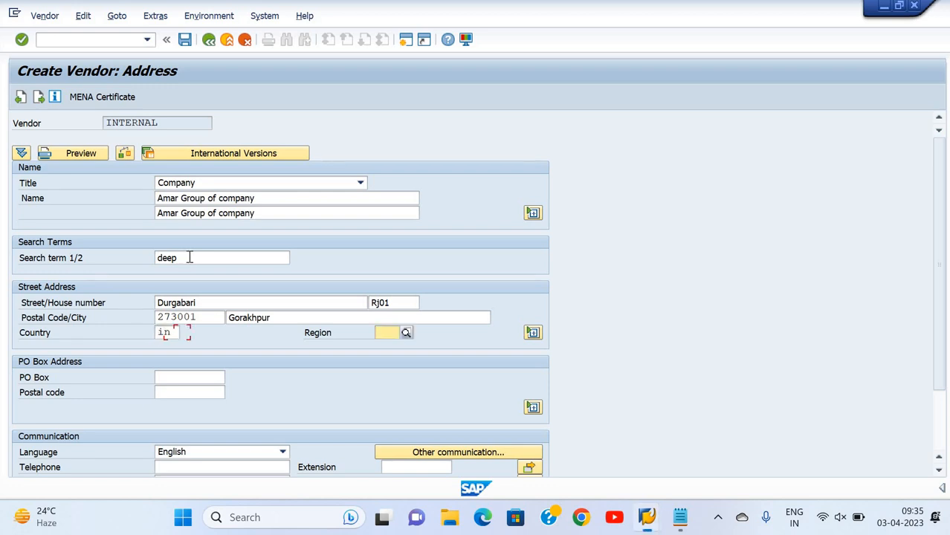
type("24")
key("Tab")
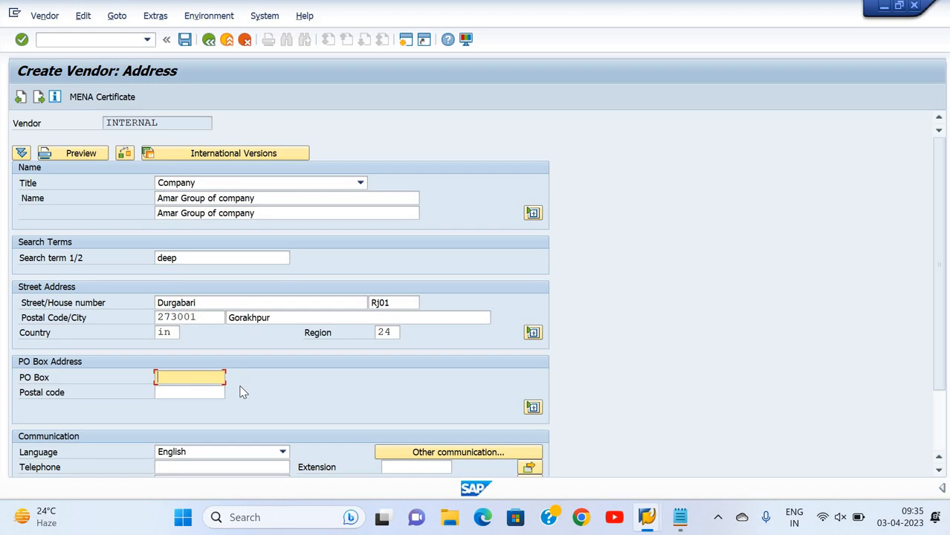
scroll(240, 389, "down", 5)
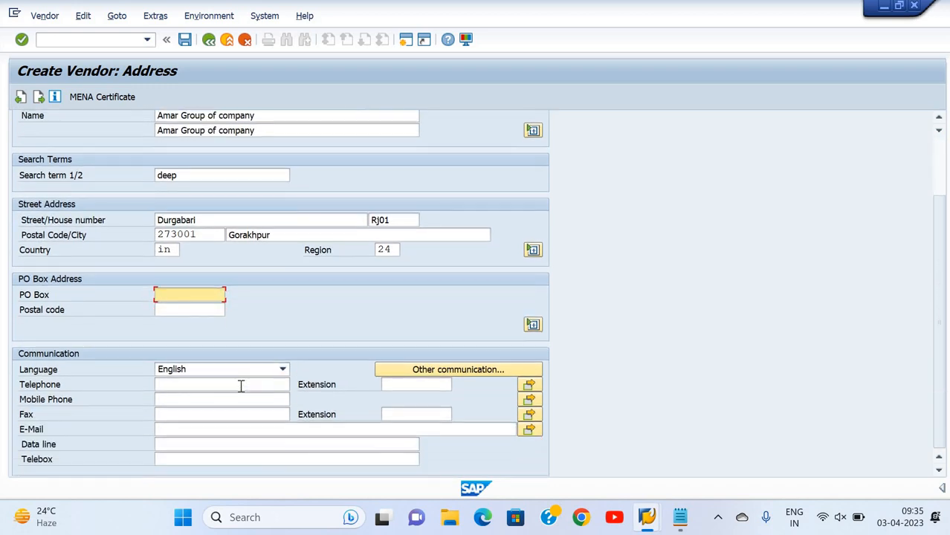
key("Return")
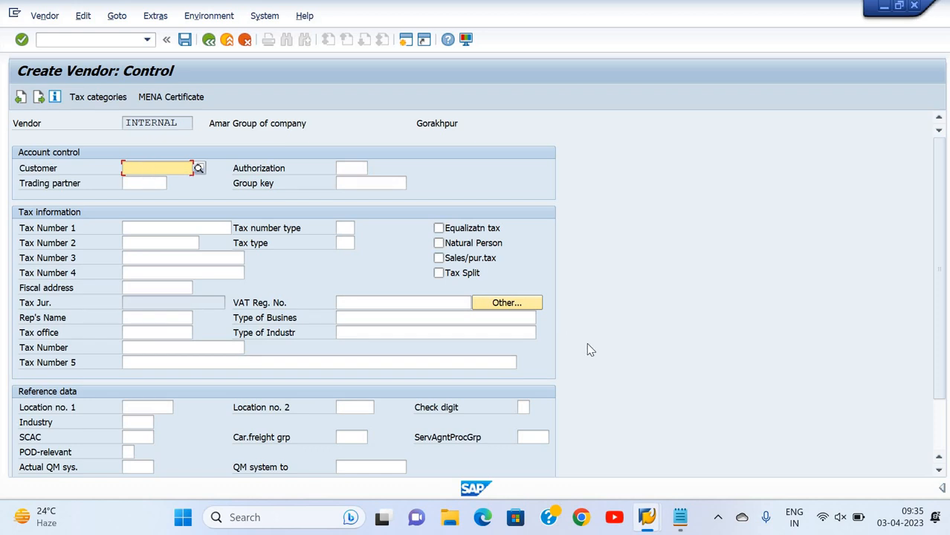
Add a bank row with country IN and bank key HDFC36, found by searching 'gorakhpur'.
key("Return")
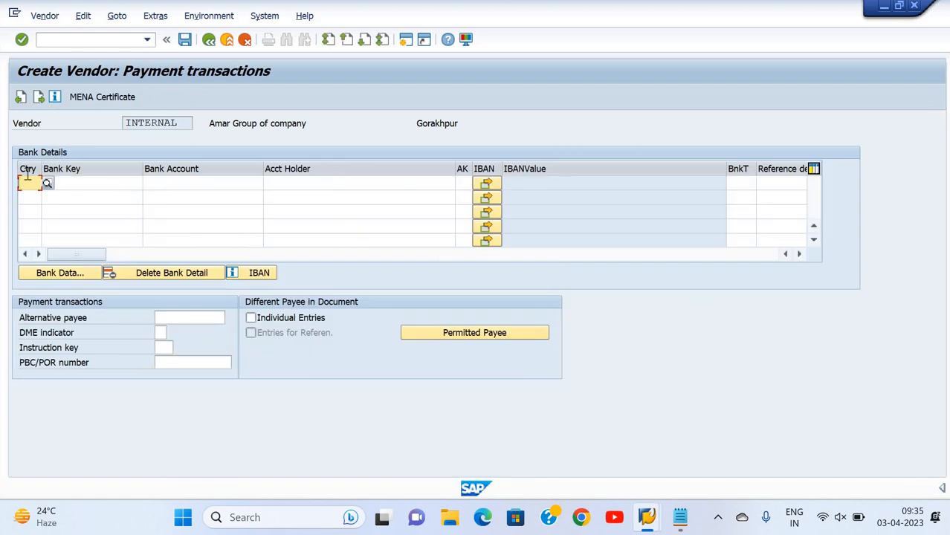
type("in")
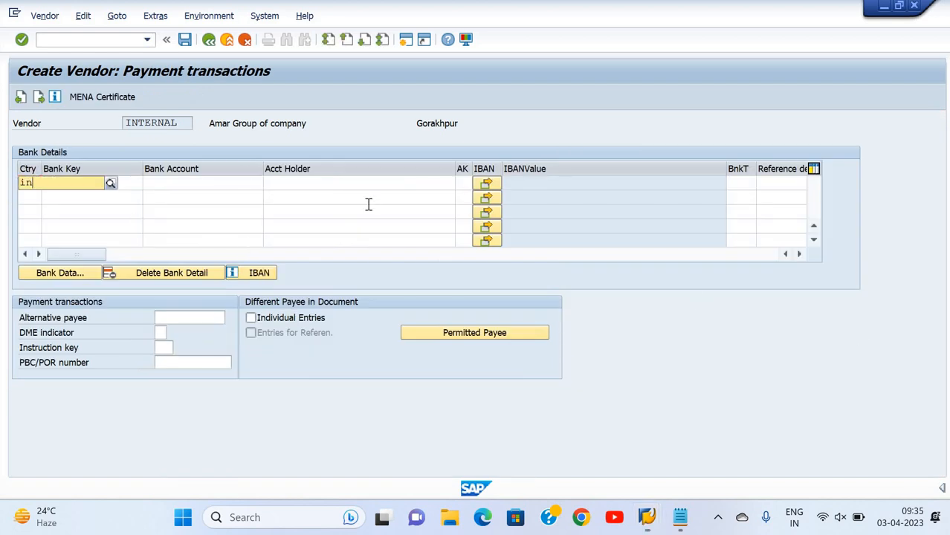
key("Tab")
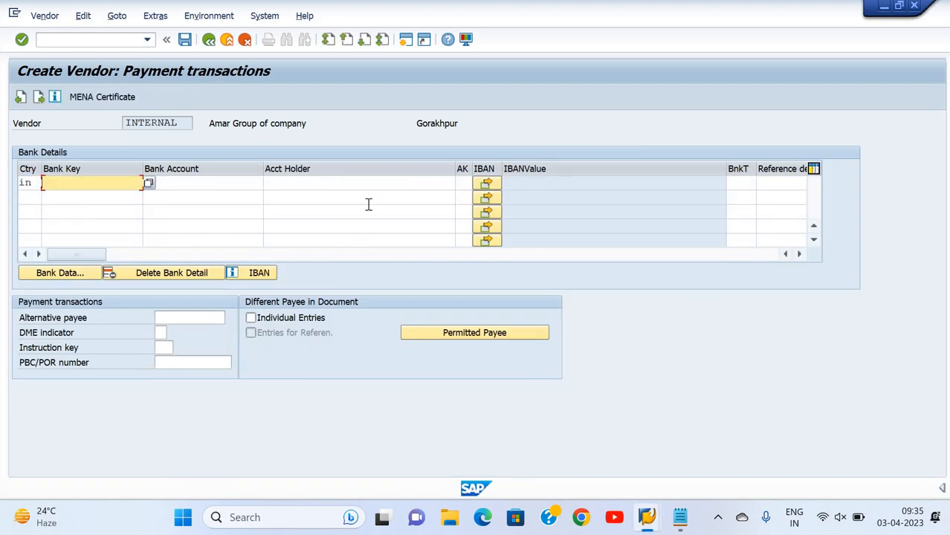
left_click(148, 184)
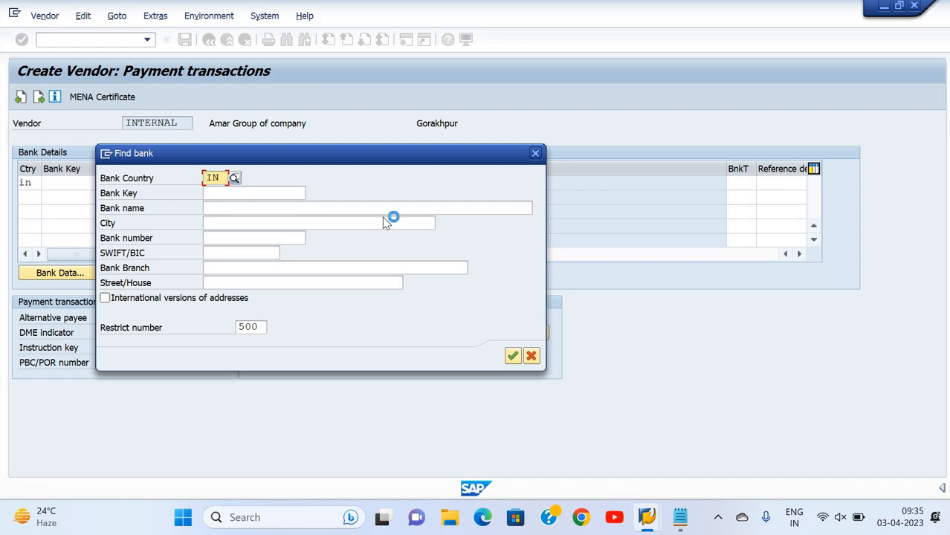
key("Return")
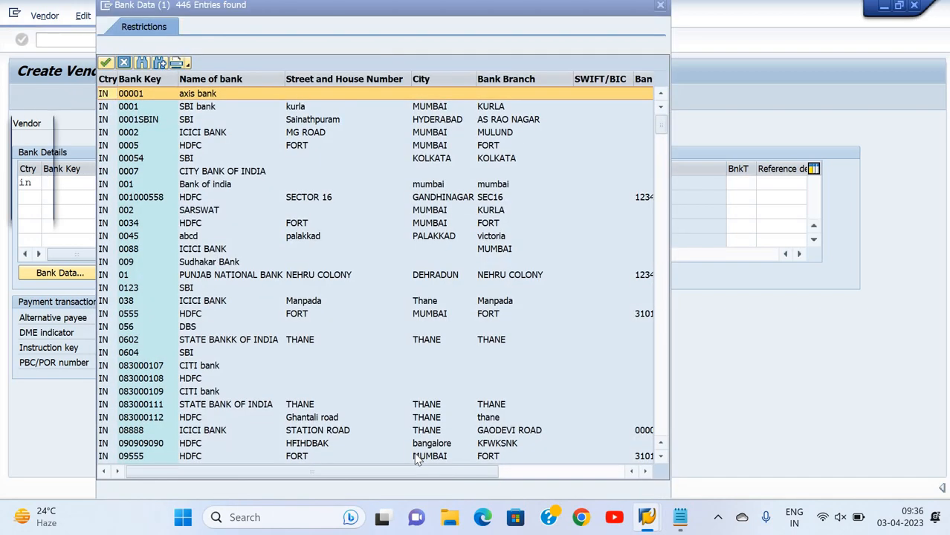
key("ctrl+f")
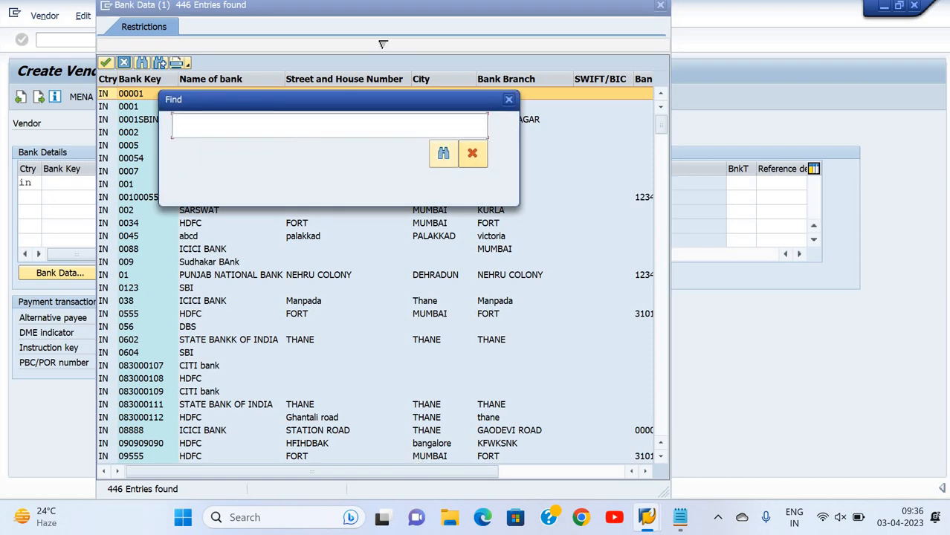
type("gorak")
type("pur")
key("Return")
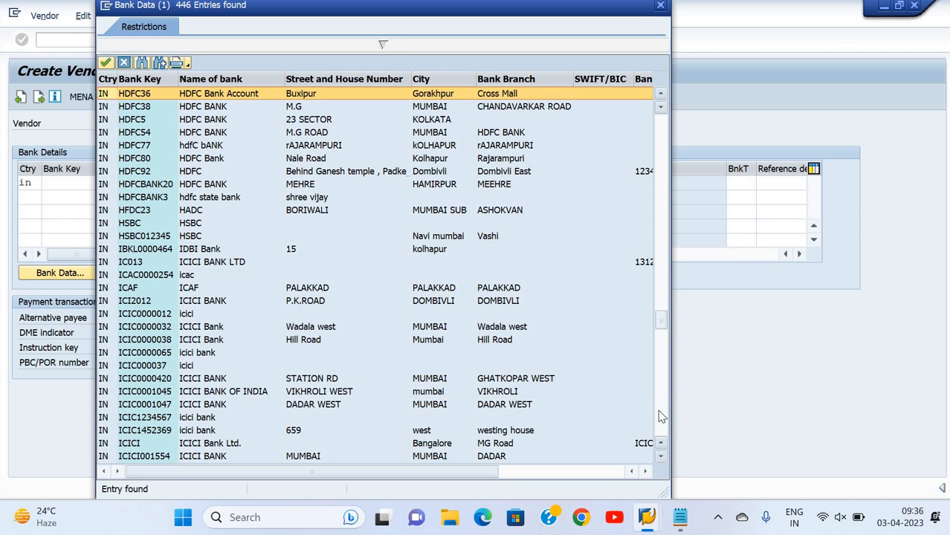
key("Return")
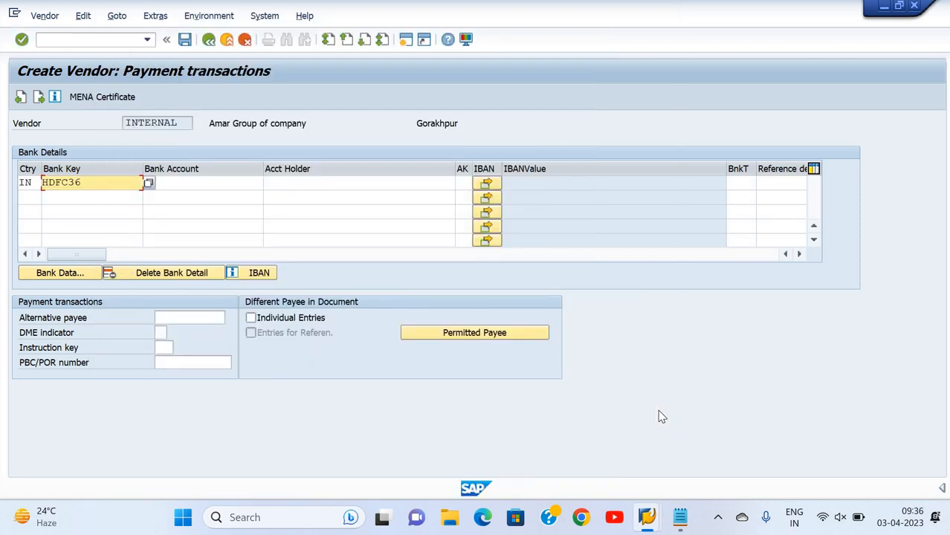
Enter the bank account number and account holder for the bank row.
key("Tab")
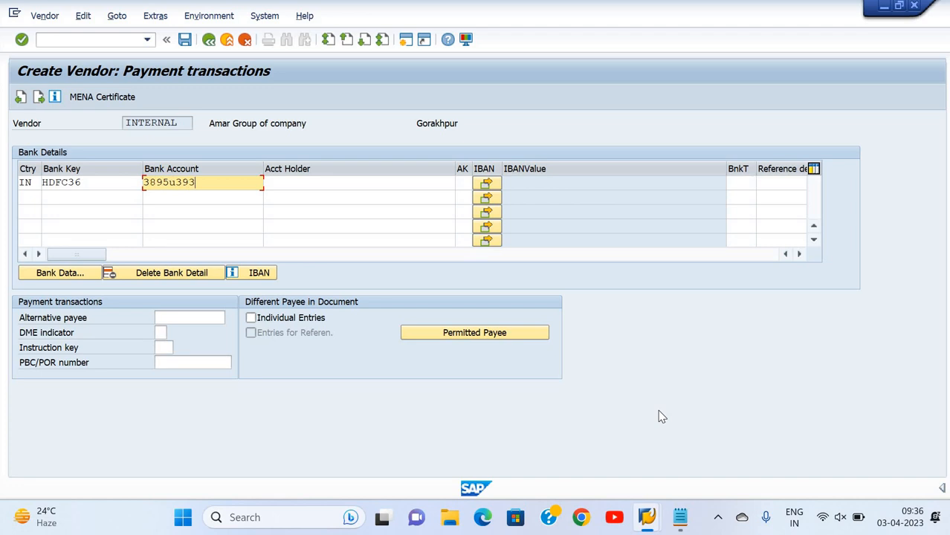
key("Tab")
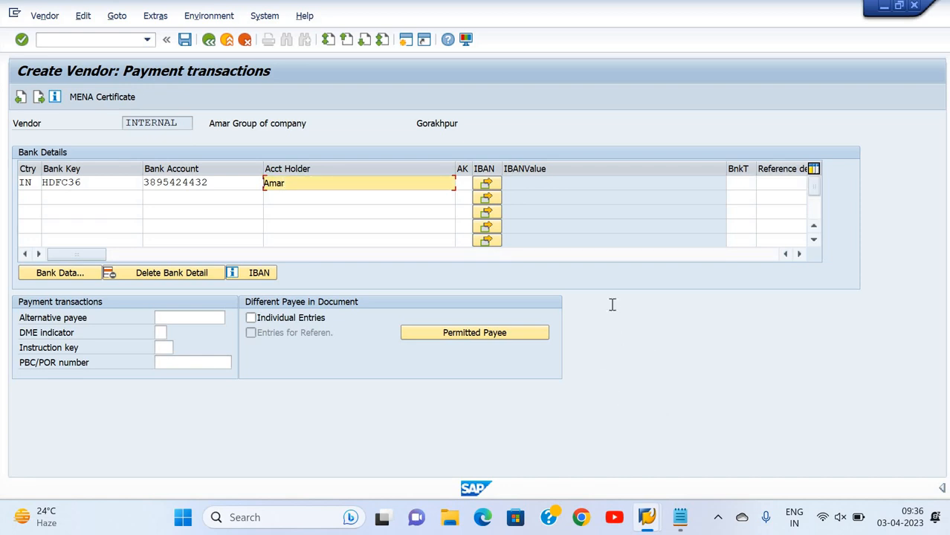
key("Return")
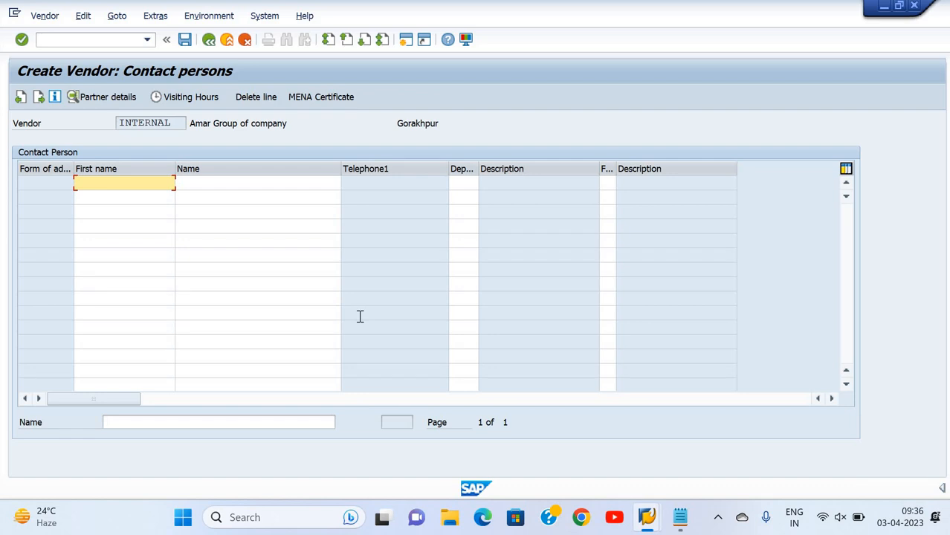
Add a contact person's first name and name with department 0003 Sales.
type("S")
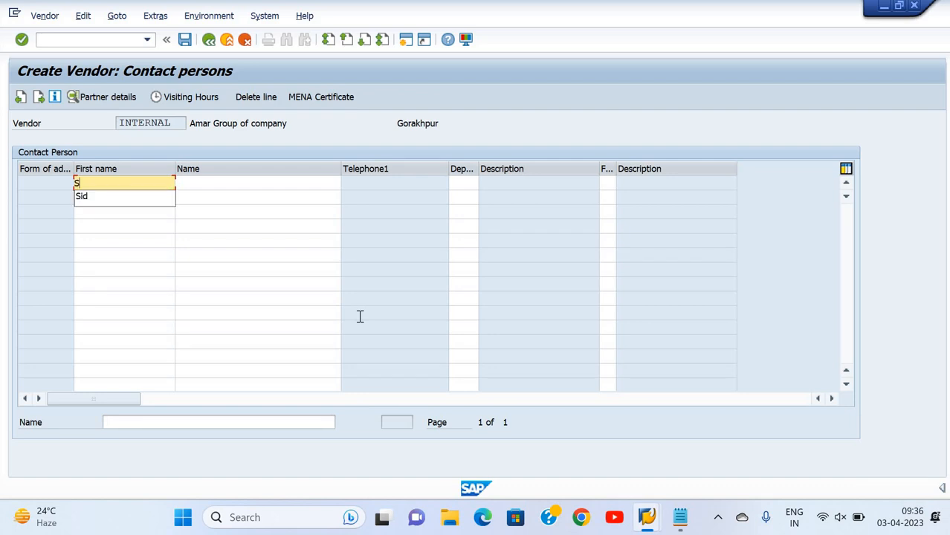
type("id")
key("Tab")
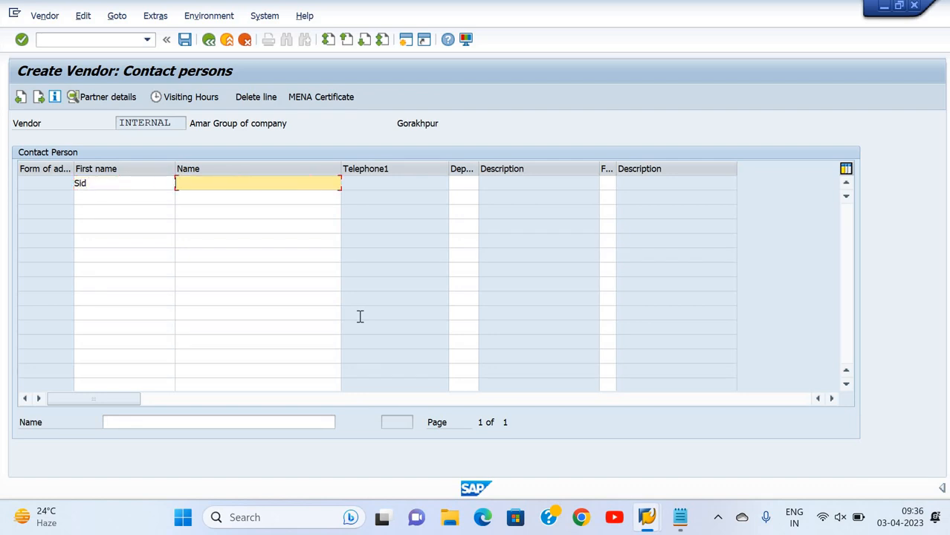
type("S")
key("Return")
key("Tab")
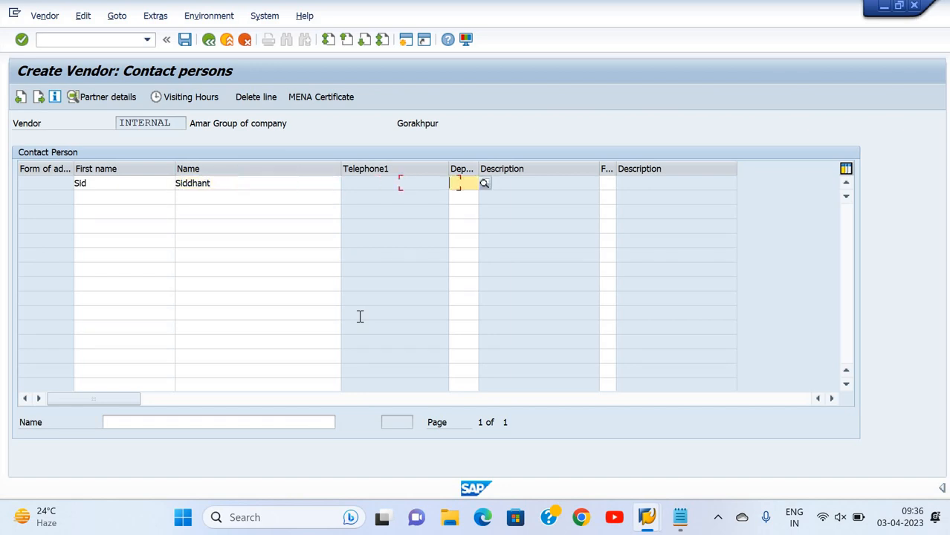
key("F4")
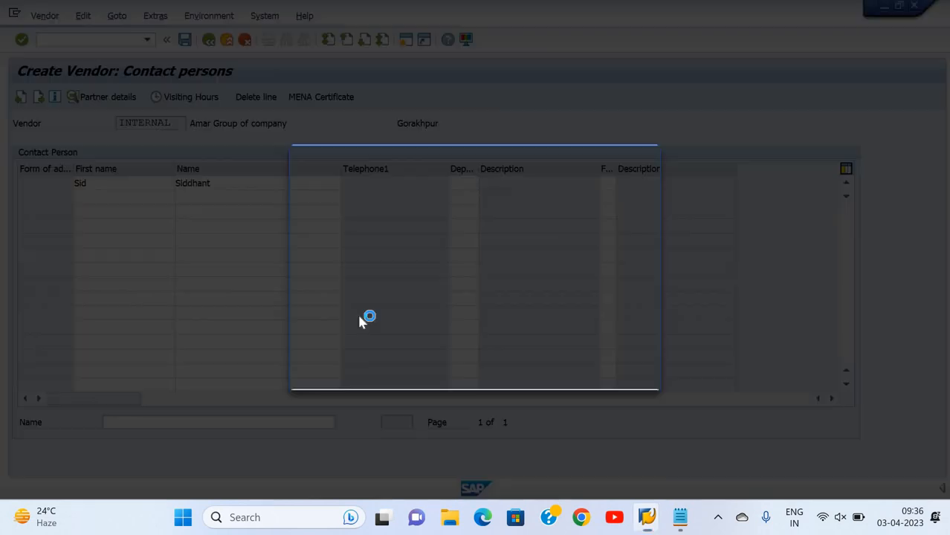
key("Down")
key("Down")
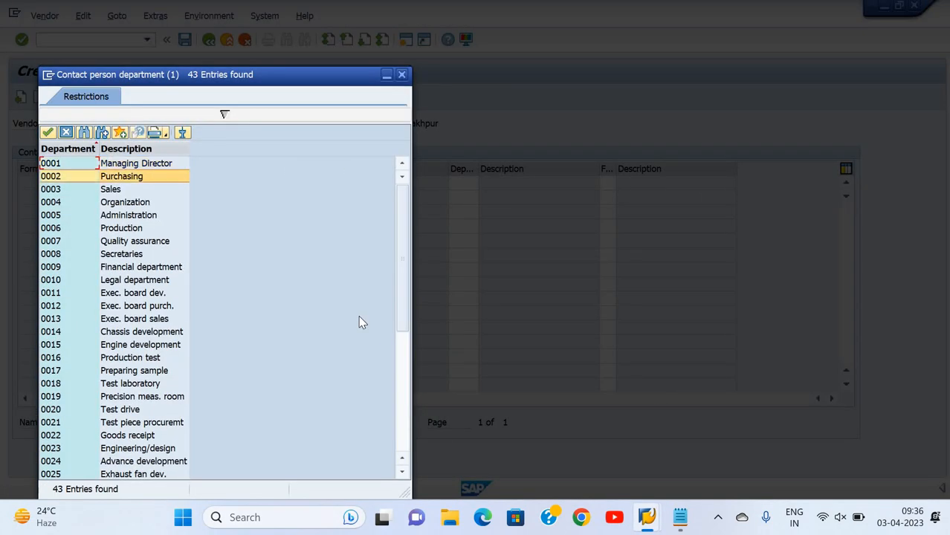
key("Return")
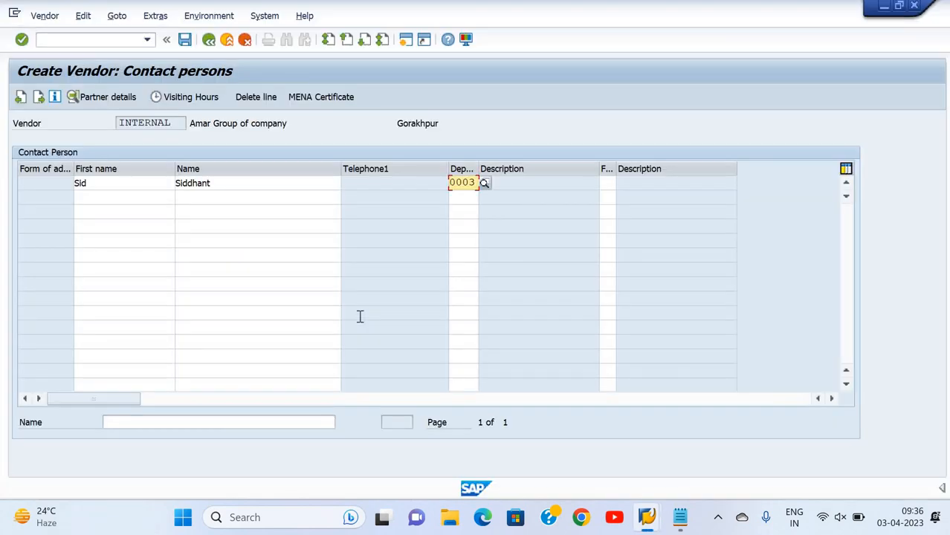
Set the contact's function to 03 Head of sales.
key("Tab")
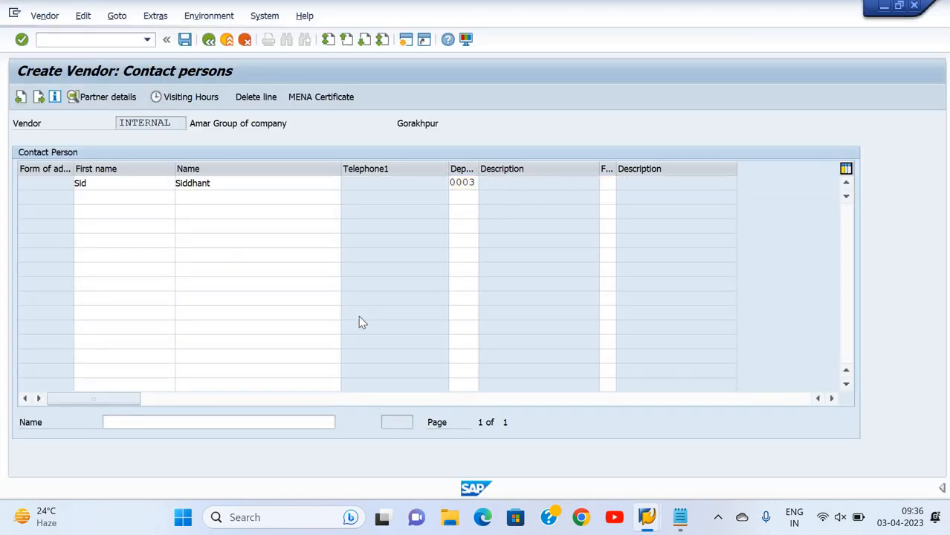
key("F4")
key("Down")
key("Down")
key("Down")
key("Down")
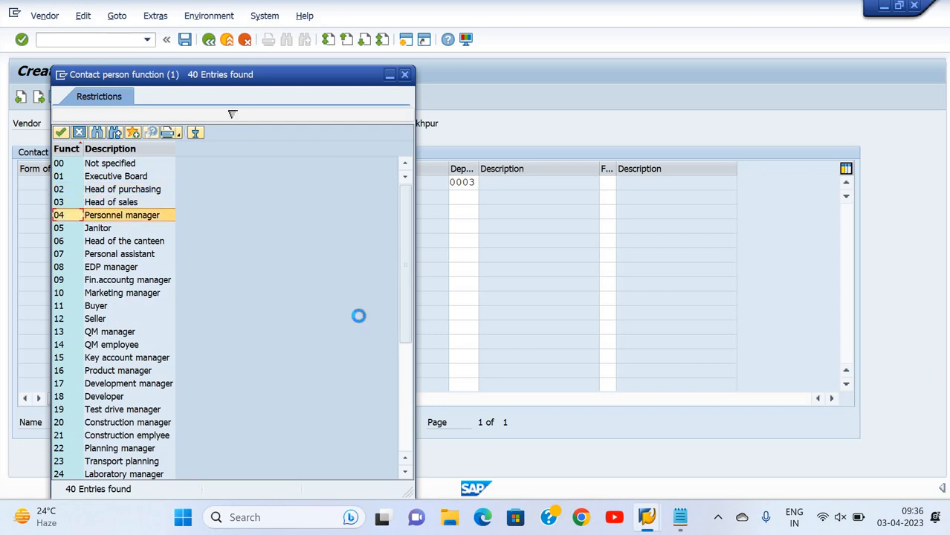
key("Up")
key("Return")
key("Return")
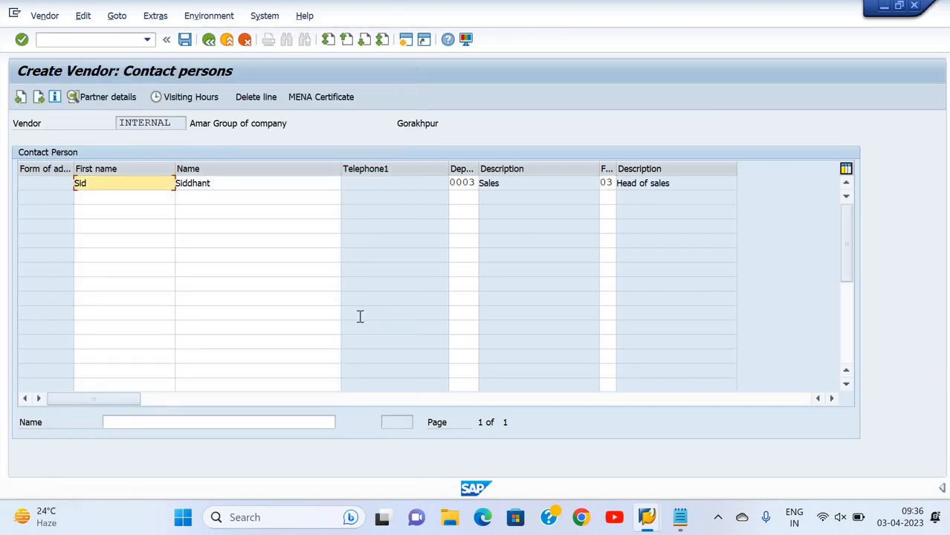
key("Return")
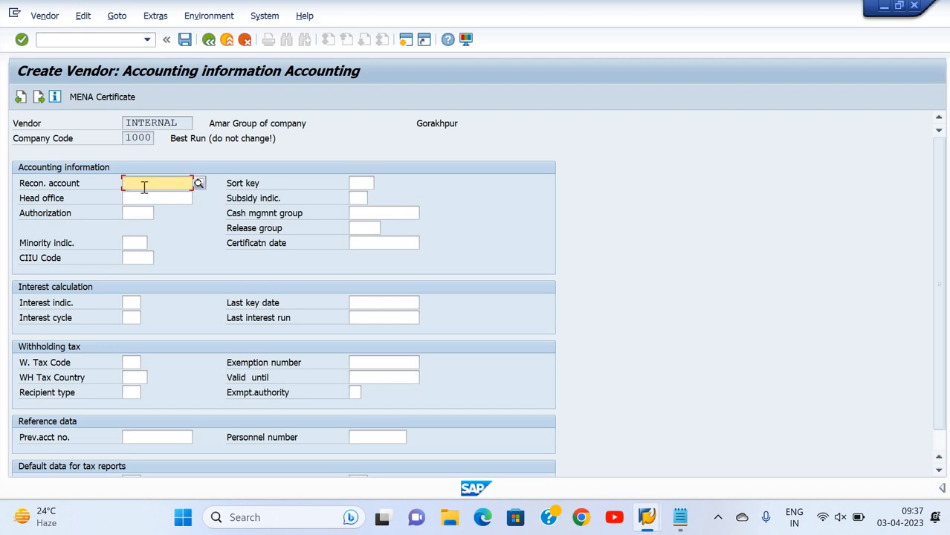
Choose reconciliation account 160000 Trade Payables - domestic from the search help.
left_click(199, 183)
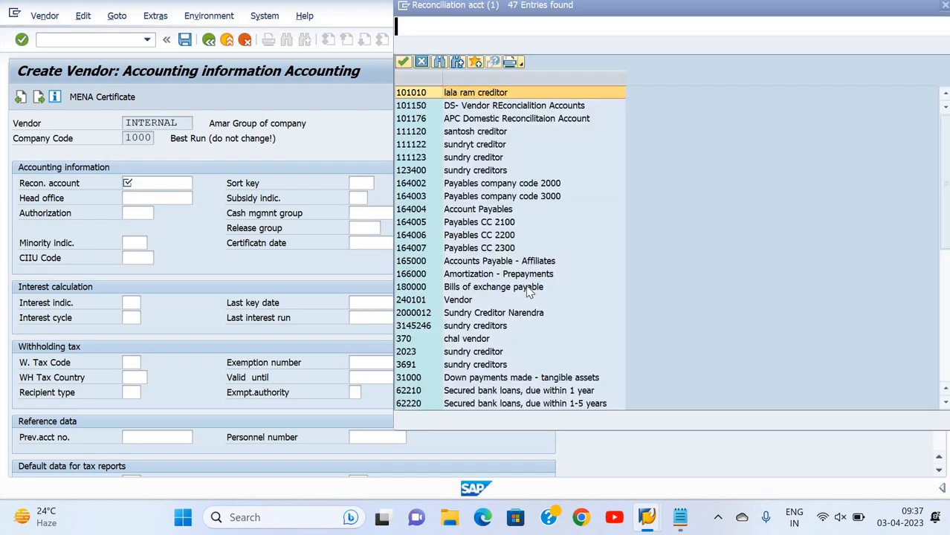
key("Down")
key("Down")
key("Down")
key("Down")
key("Down")
key("Down")
key("Down")
key("Down")
key("Down")
key("Down")
key("Down")
key("Down")
key("Down")
key("Down")
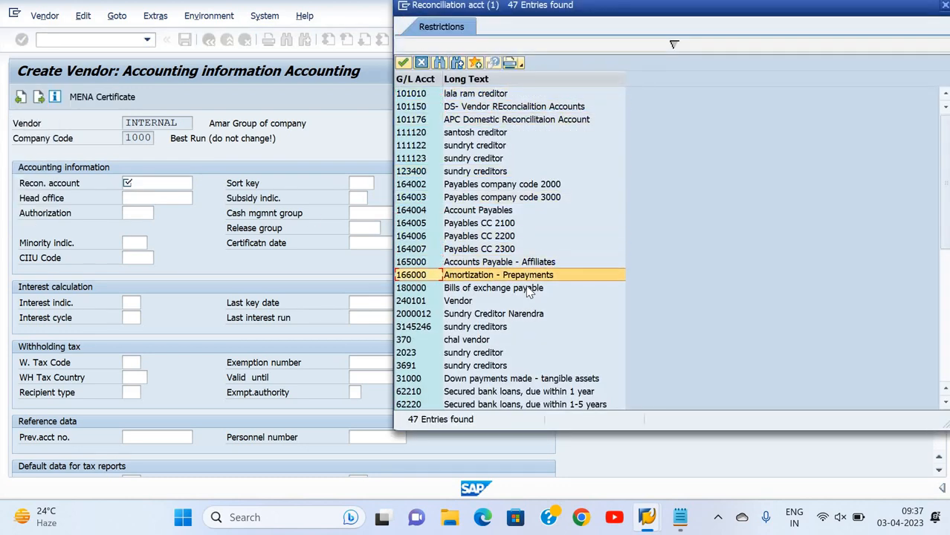
key("Down")
key("Down")
key("Down")
key("Down")
key("Down")
key("Down")
key("Down")
key("Down")
key("Down")
key("Down")
key("Down")
key("Down")
key("Down")
key("Down")
key("Down")
key("Down")
key("Down")
key("Down")
key("Down")
key("Down")
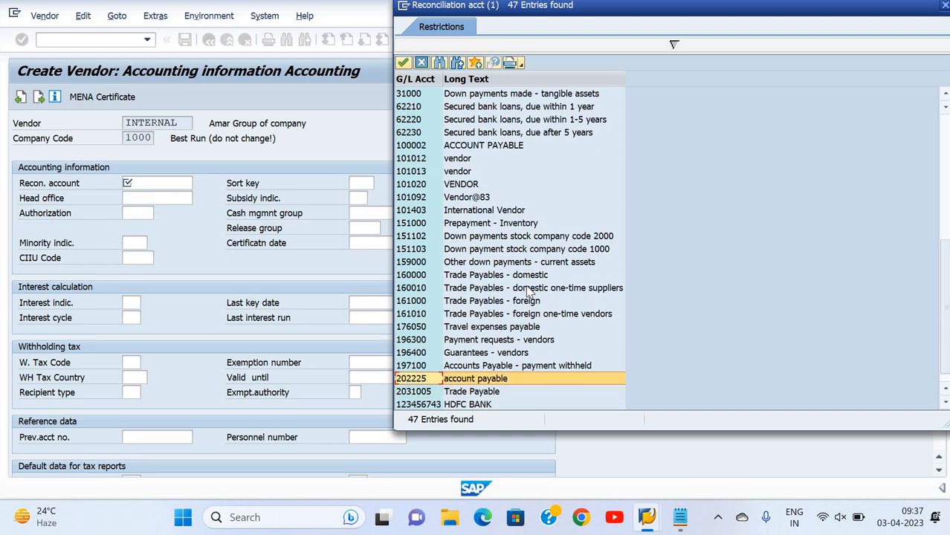
key("Up")
key("Up")
key("Up")
key("Up")
key("Up")
key("Up")
key("Up")
key("Up")
key("Up")
key("Up")
key("Down")
key("Down")
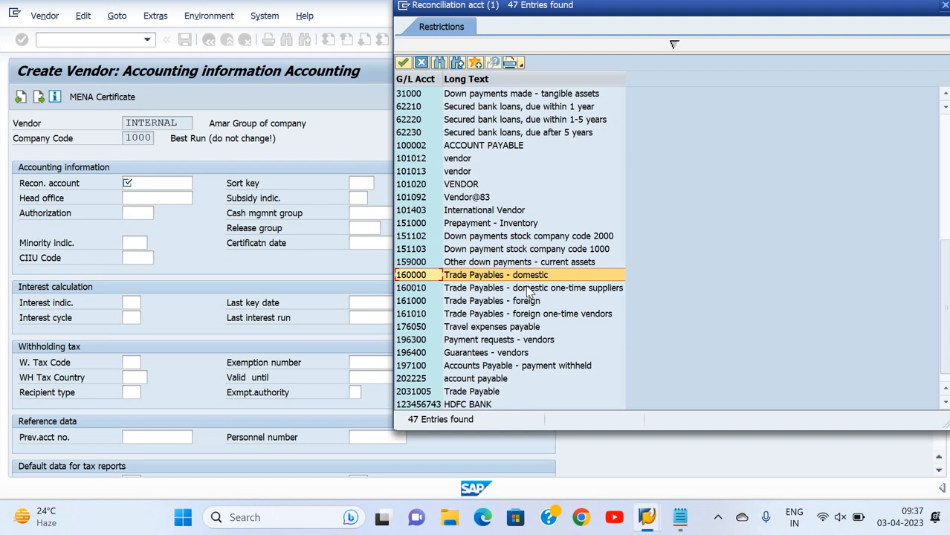
key("Return")
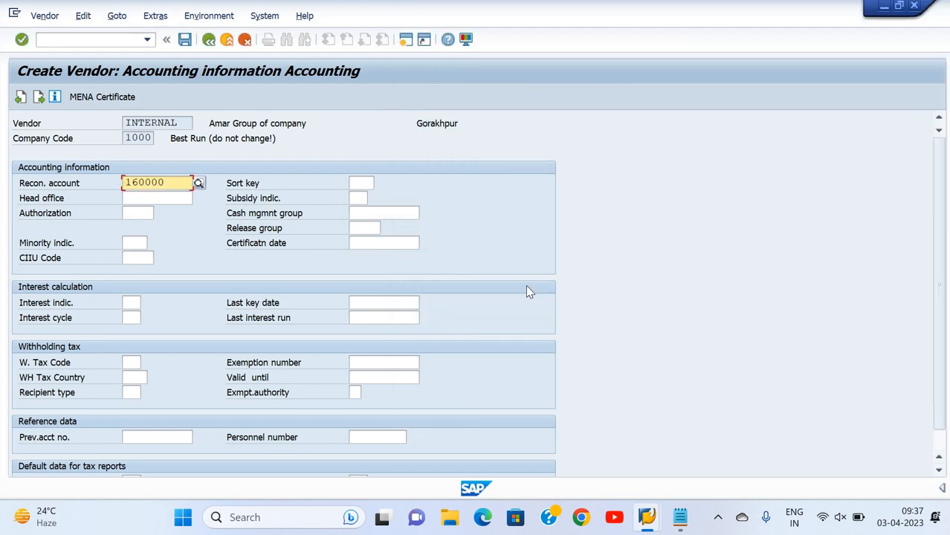
key("Tab")
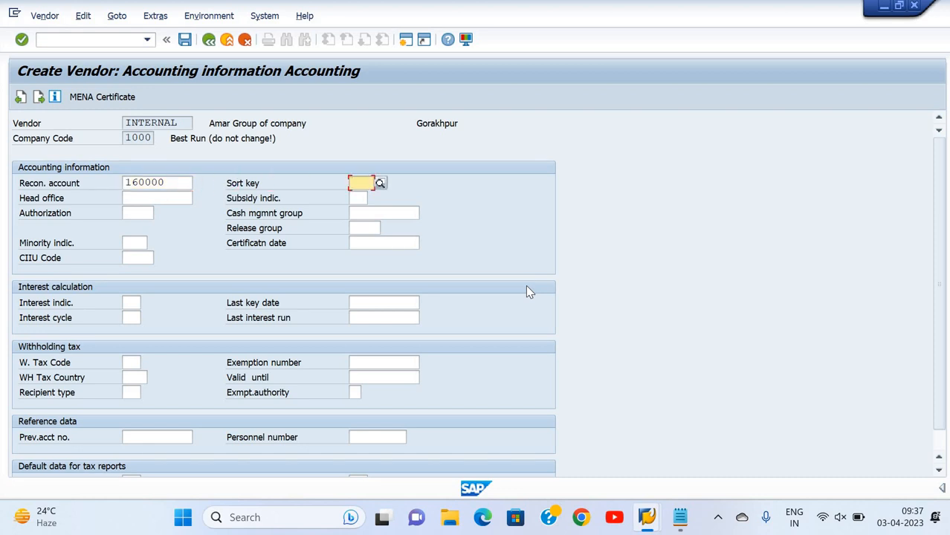
key("Return")
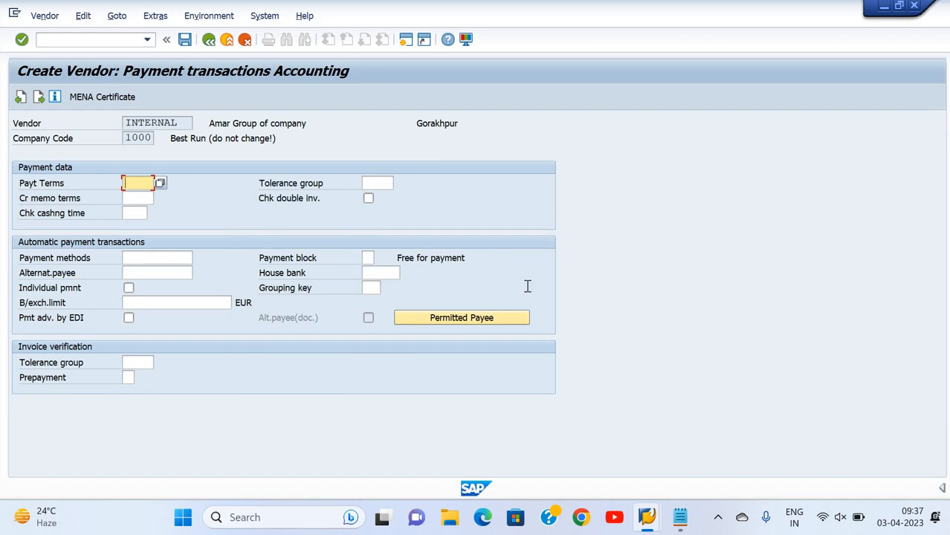
Leave payment terms empty, pass Correspondence, and confirm saving the vendor in company code 1000.
left_click(161, 184)
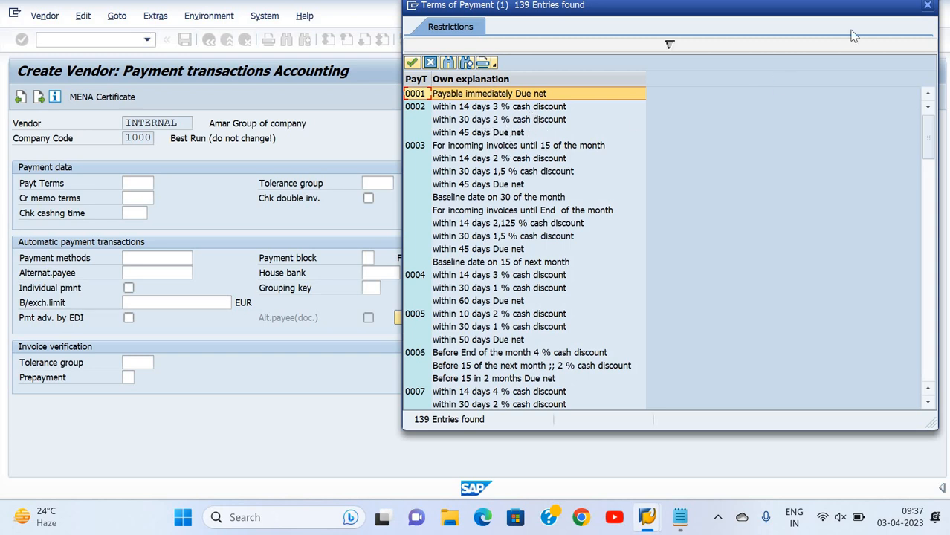
left_click(925, 9)
key("Return")
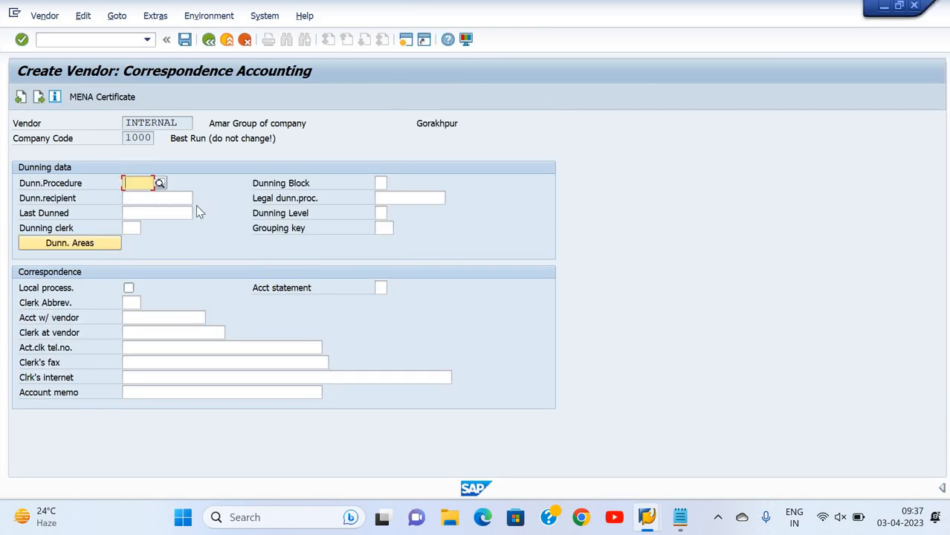
key("Return")
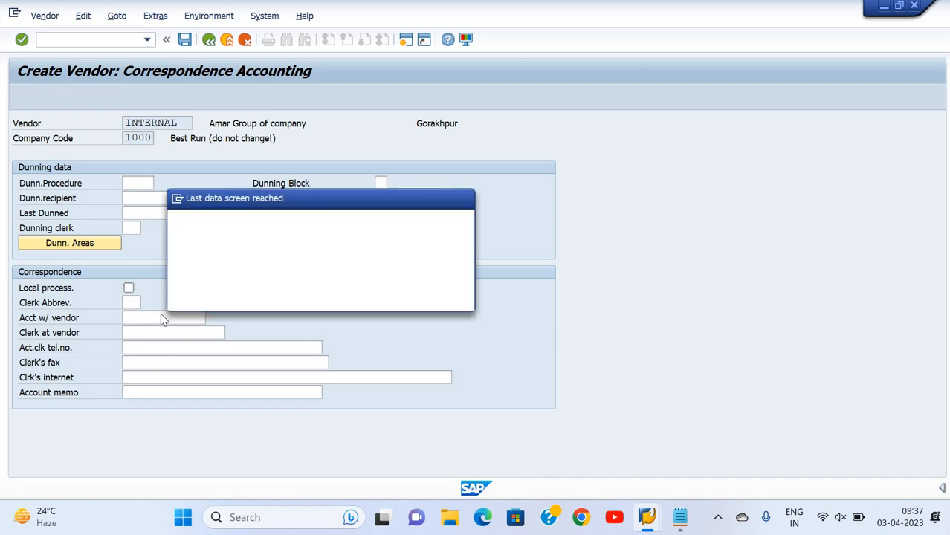
left_click(234, 299)
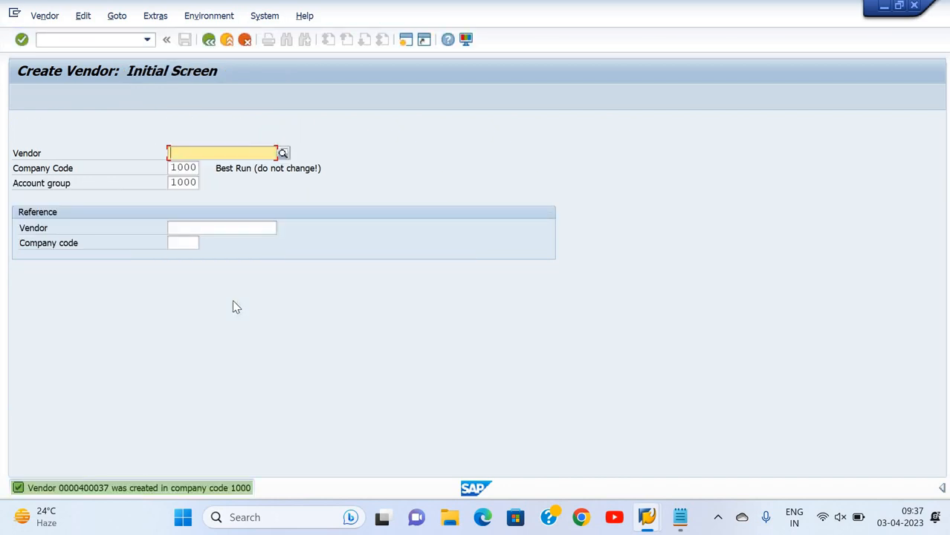
left_click(106, 42)
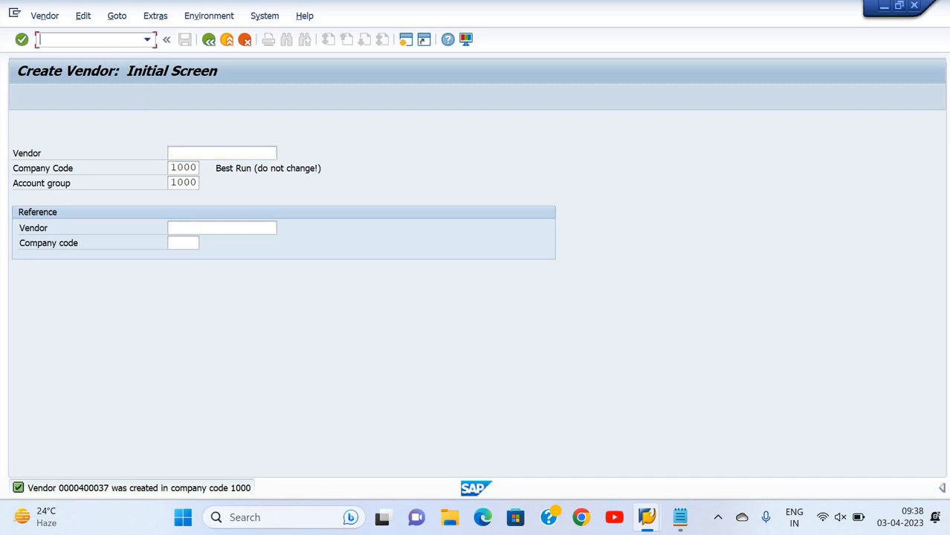
Open FK02 for the new vendor, located via search term 'deep'.
type("/nfk02")
key("Return")
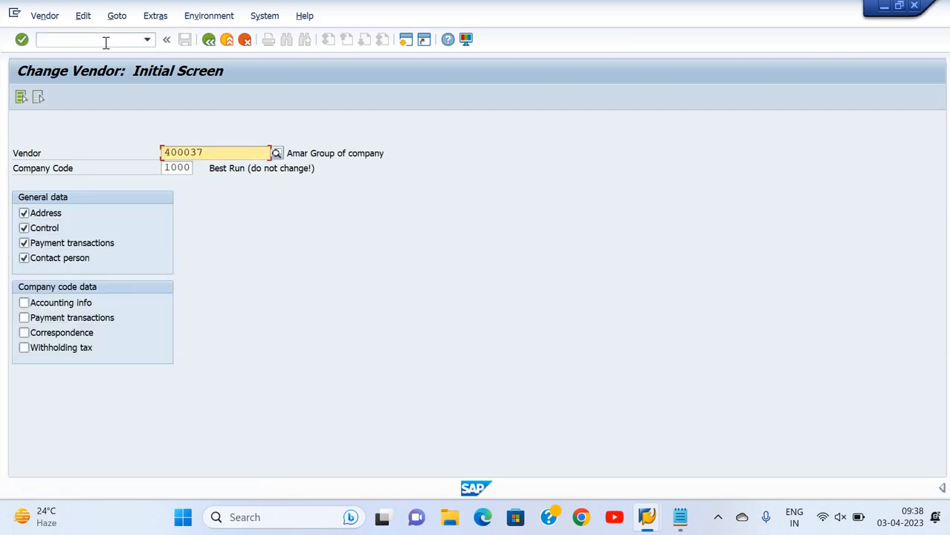
left_click(276, 153)
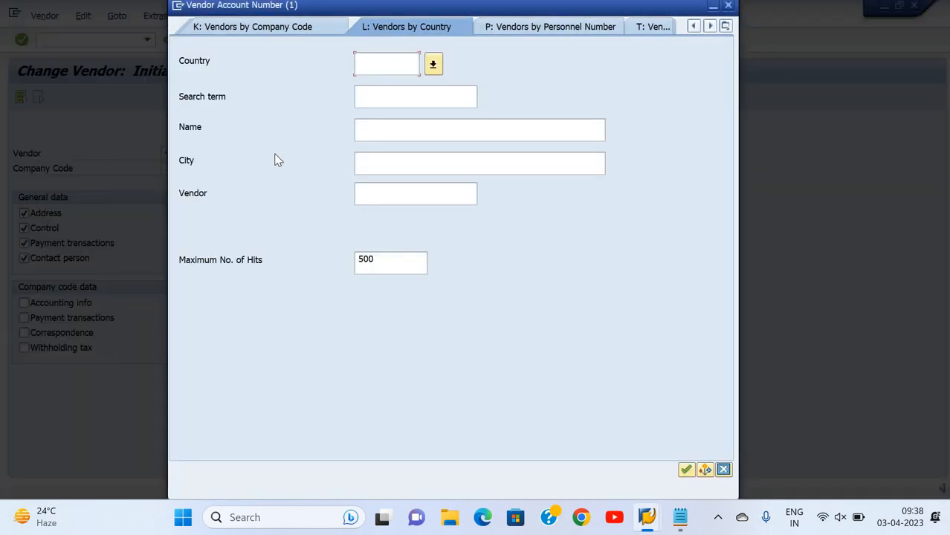
left_click(390, 102)
type("deep")
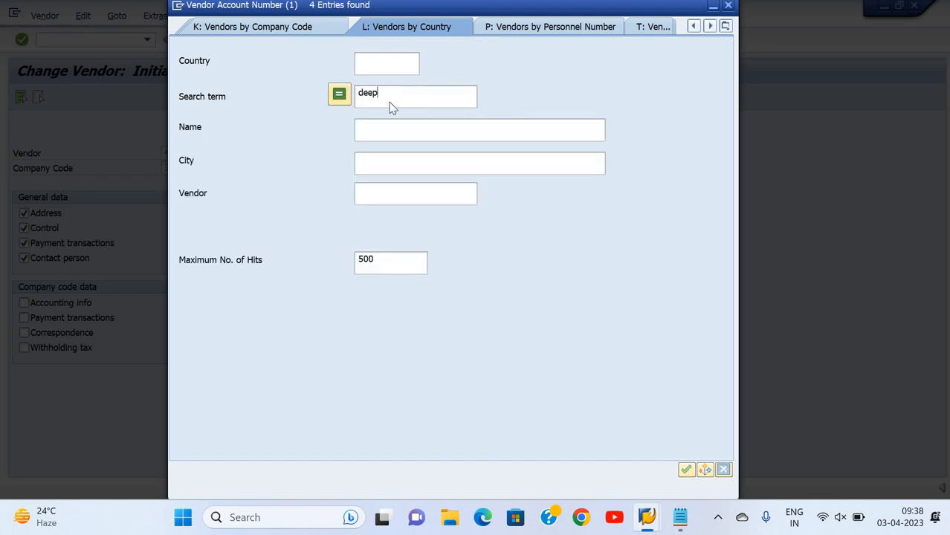
key("Down")
key("Down")
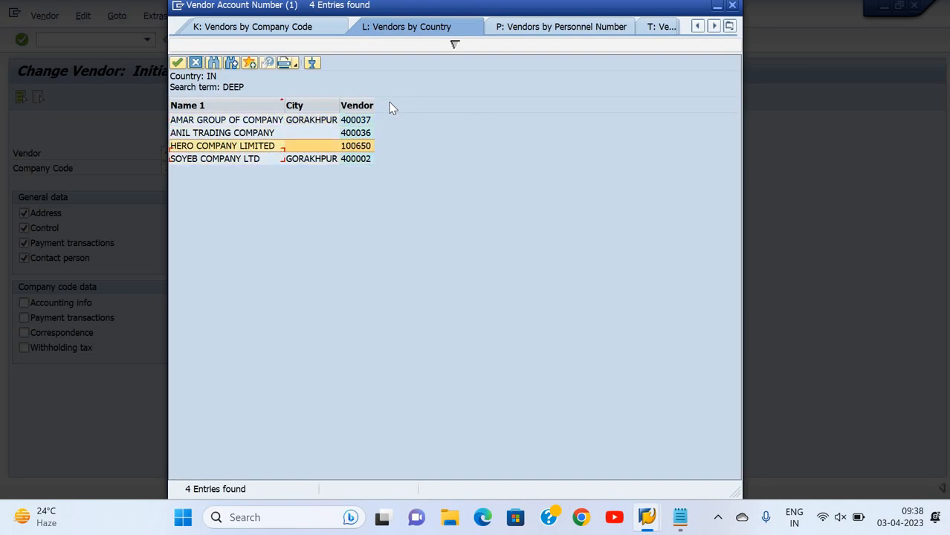
key("Up")
key("Up")
key("Return")
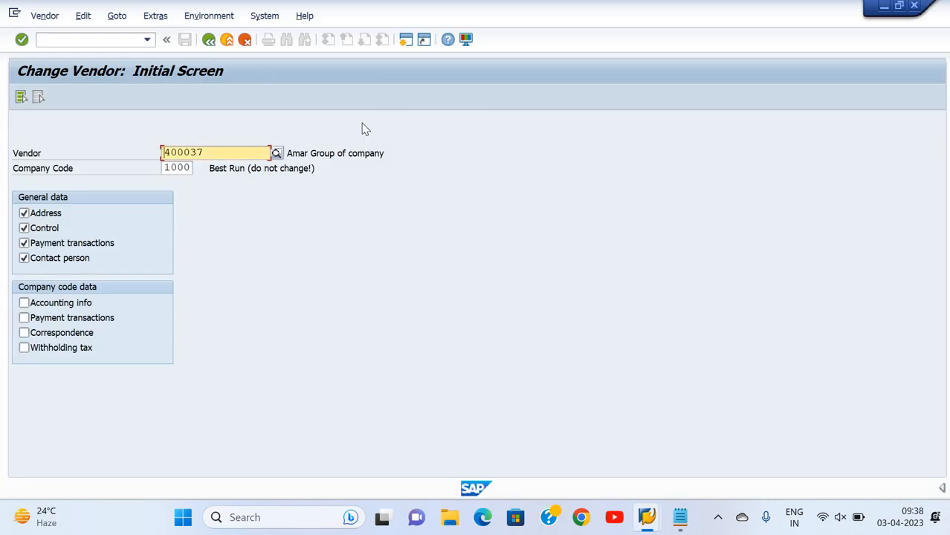
key("Return")
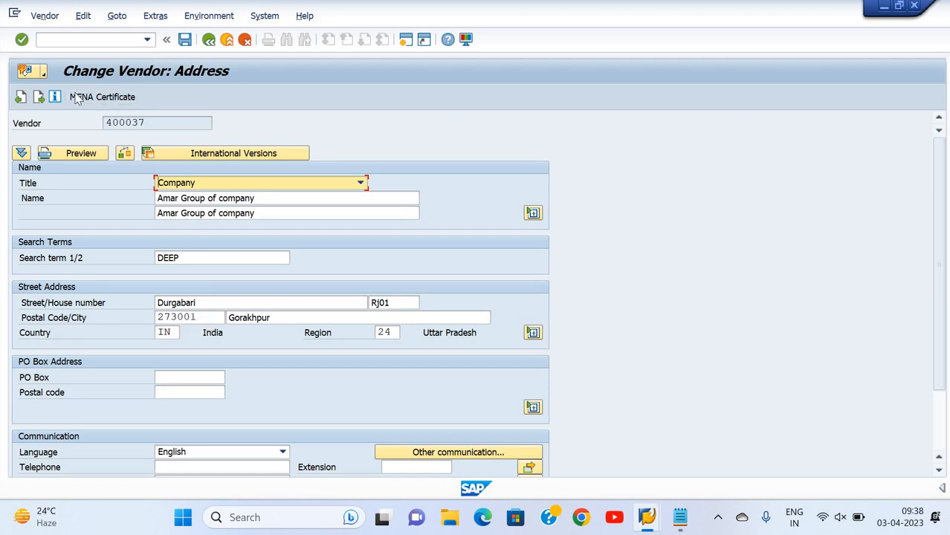
Enter the vendor's mobile phone number in its address data and save.
left_click(39, 97)
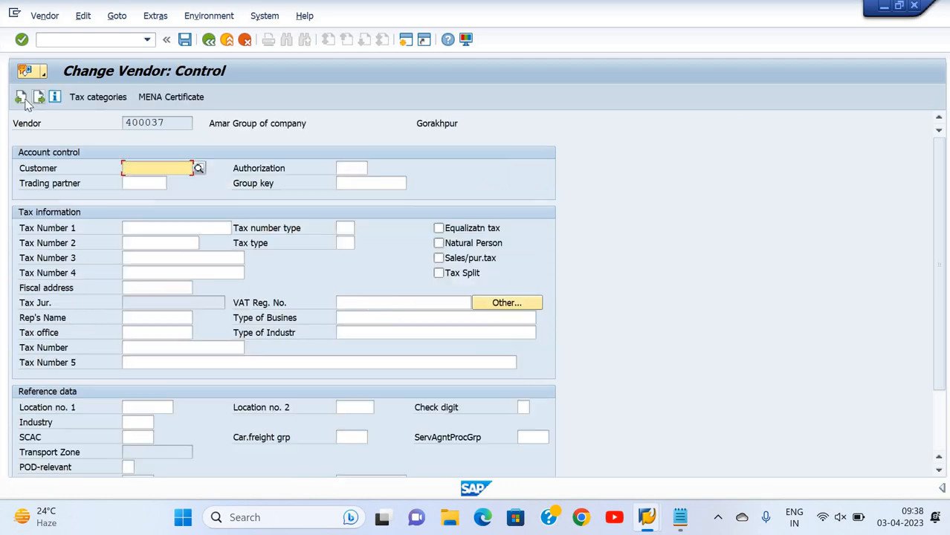
left_click(20, 98)
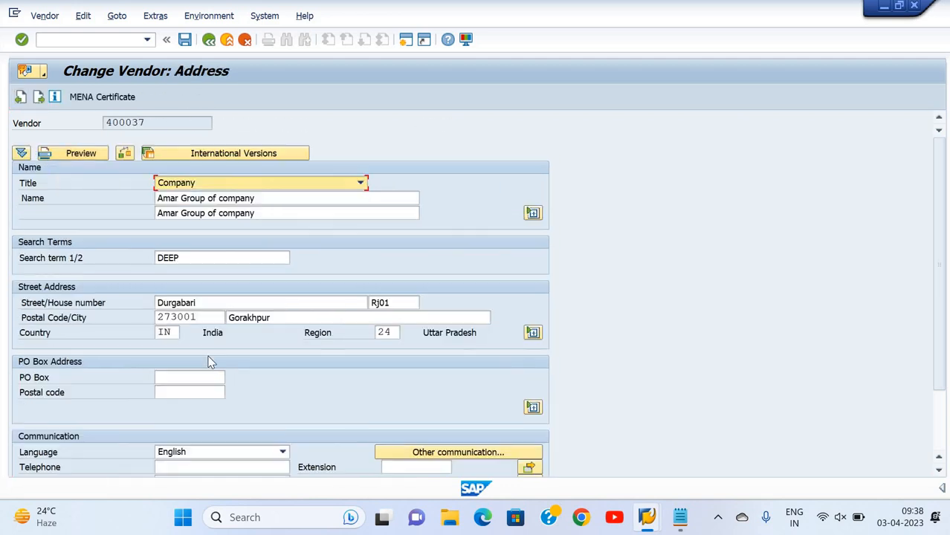
key("F4")
key("F4")
key("F4")
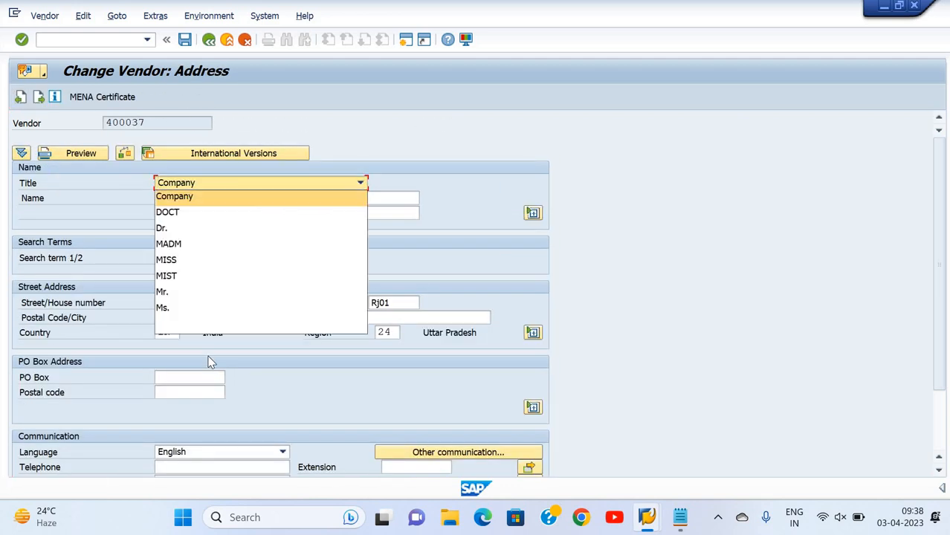
key("F4")
key("Tab")
key("Tab")
key("Tab")
key("Tab")
key("Tab")
key("Tab")
key("Tab")
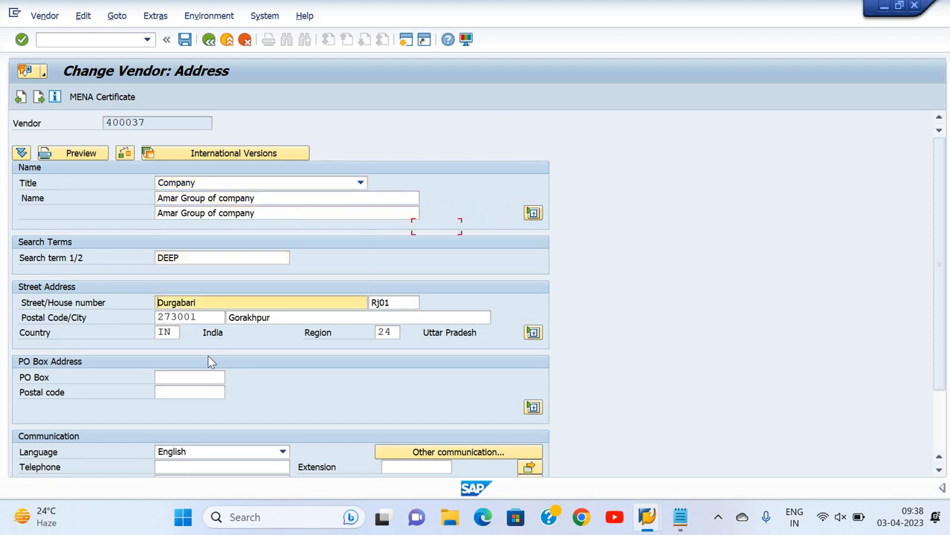
key("Tab")
key("Tab")
key("Tab")
key("Tab")
key("Tab")
key("Tab")
key("Tab")
key("Tab")
key("Tab")
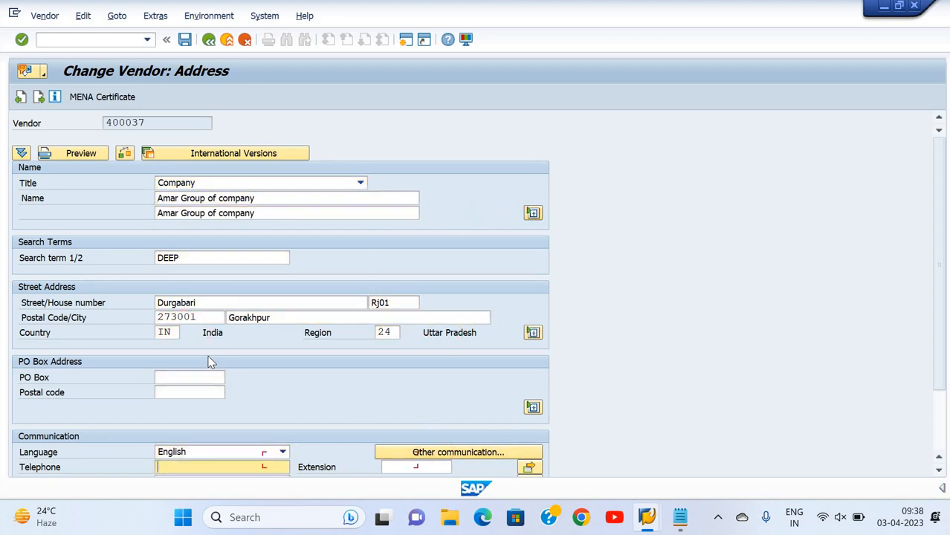
key("Tab")
key("Tab")
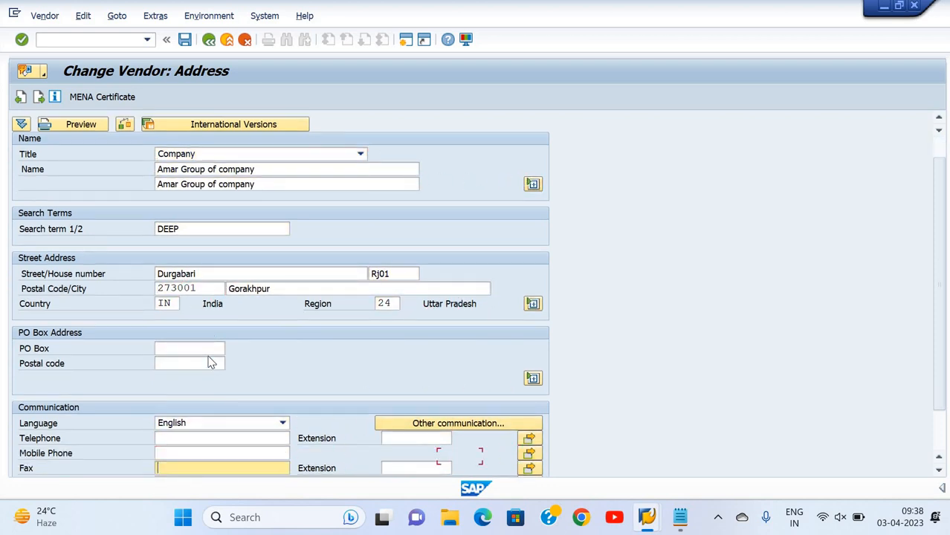
key("shift+Tab")
key("shift+Tab")
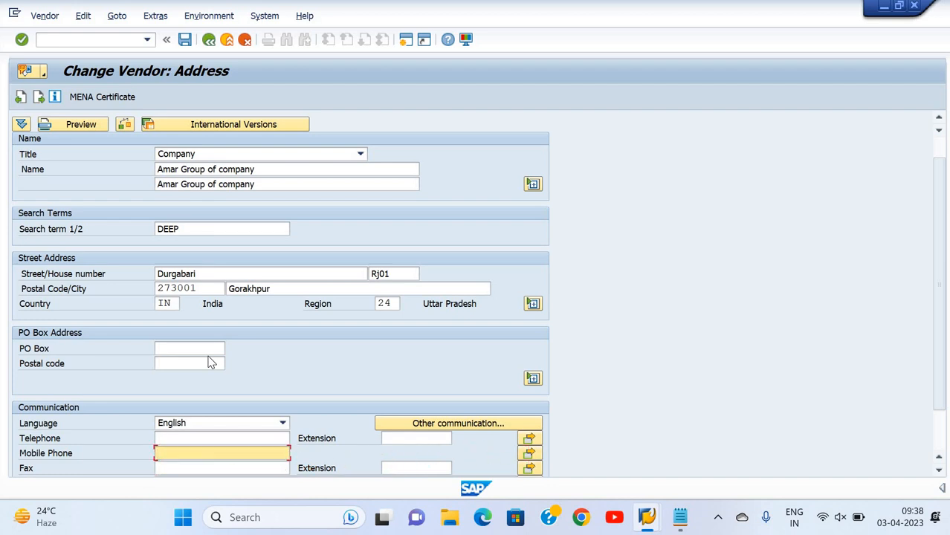
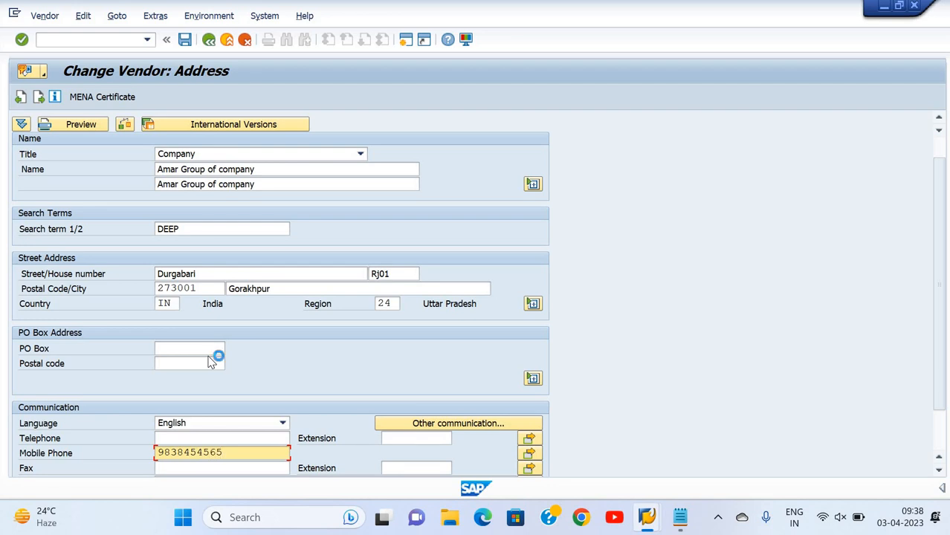
key("Return")
key("ctrl+s")
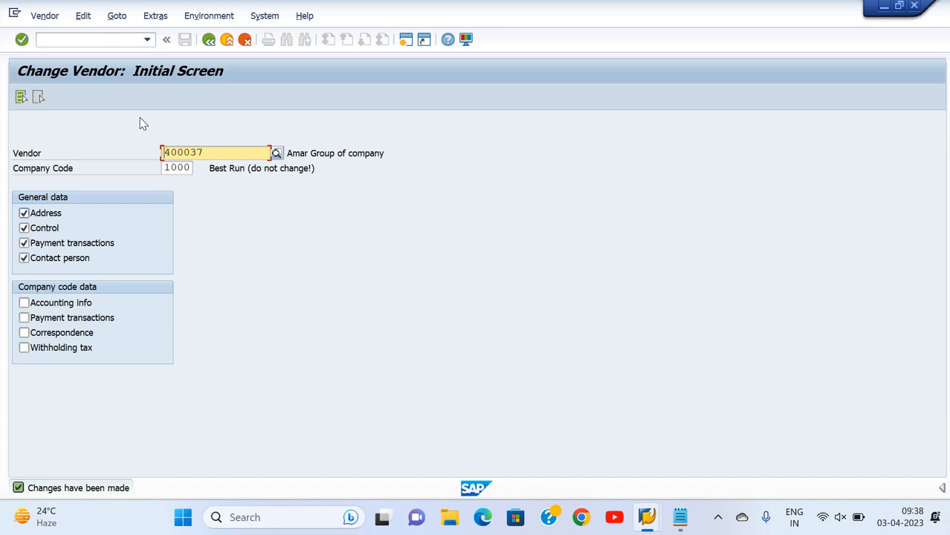
key("alt+Tab")
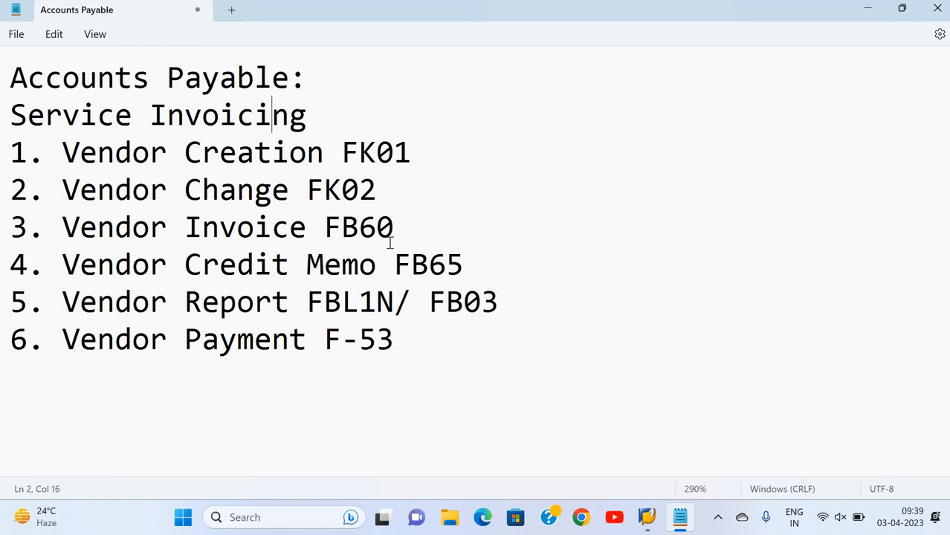
key("alt+Tab")
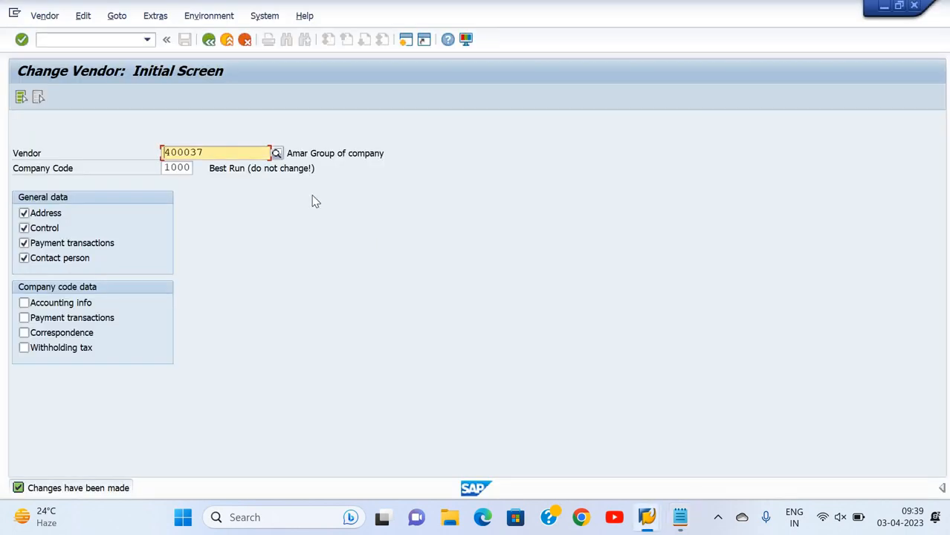
Open vendor invoice entry for company code 1000 via FB60, then /n and MIRO.
left_click(121, 39)
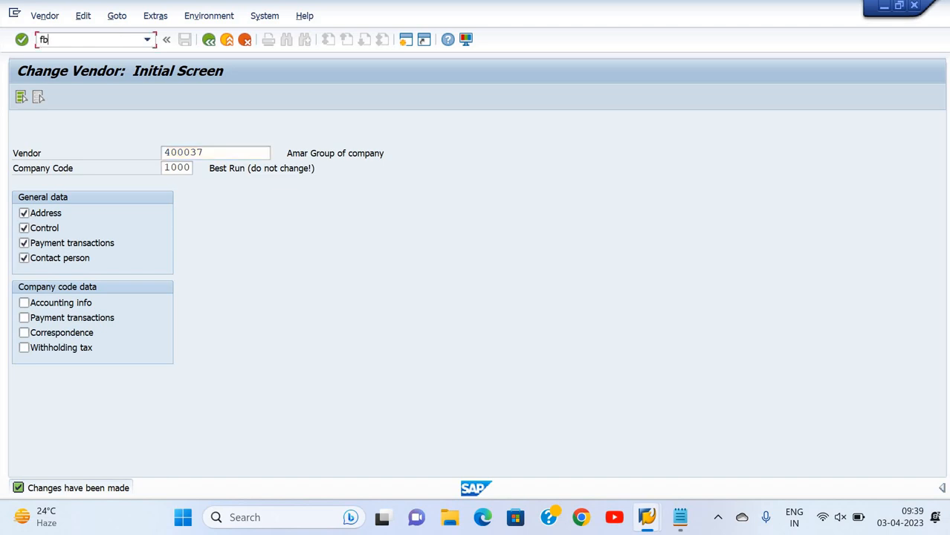
type("FB60")
key("Return")
key("Return")
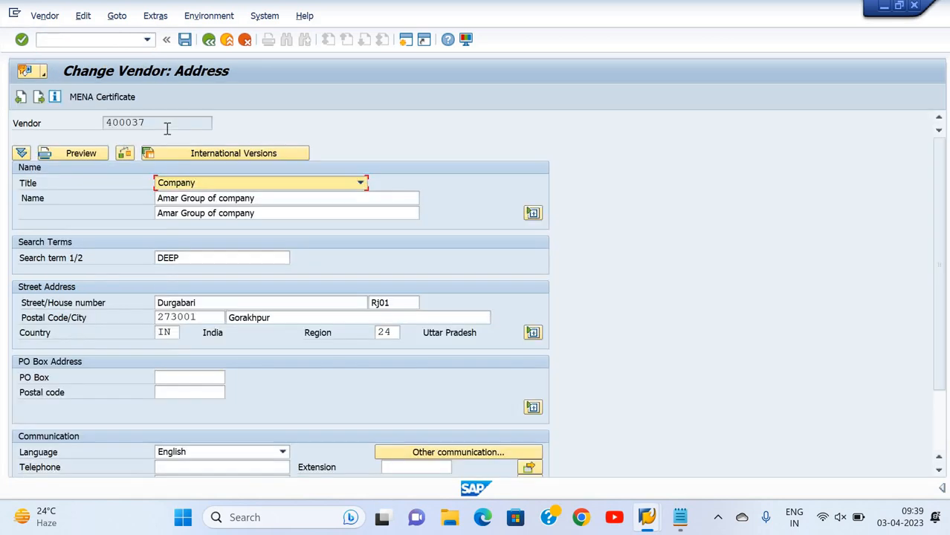
left_click(87, 40)
type("/n")
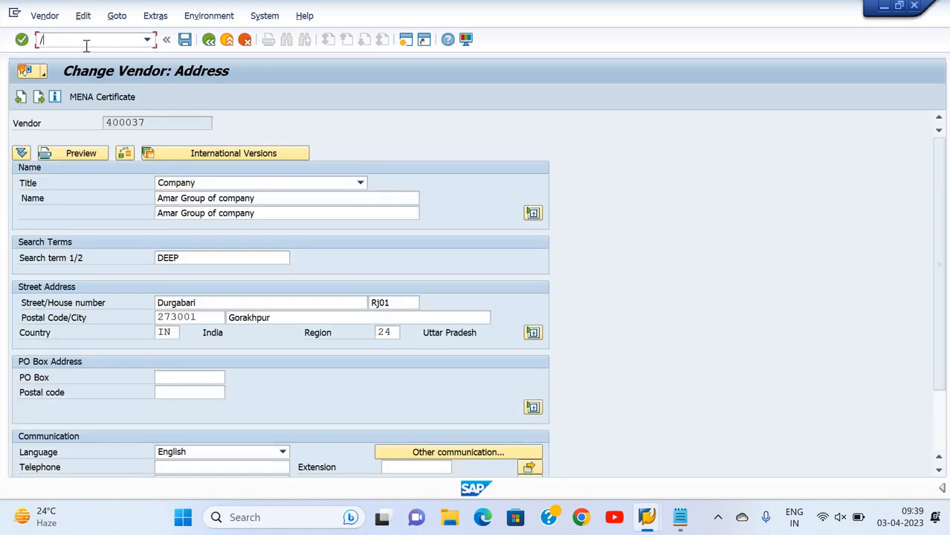
key("Return")
left_click(86, 42)
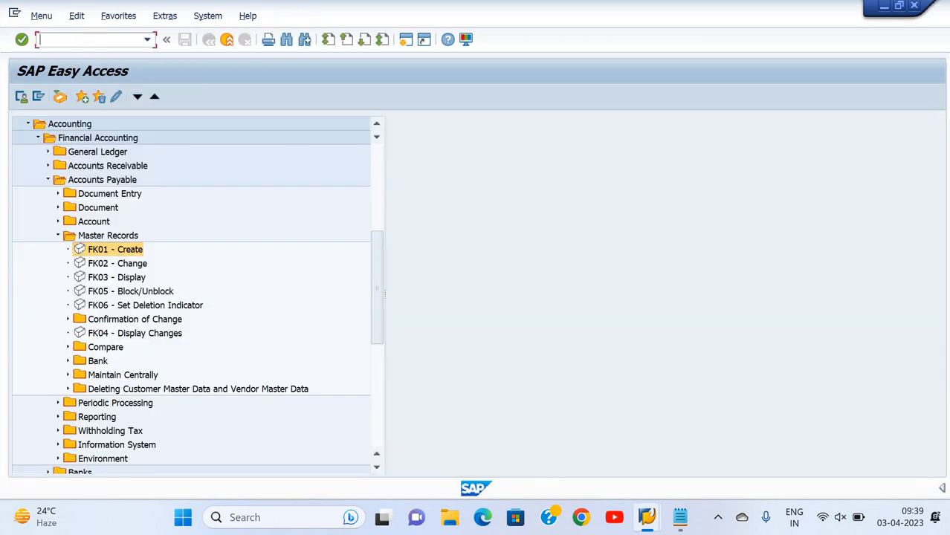
type("MIRO")
key("Return")
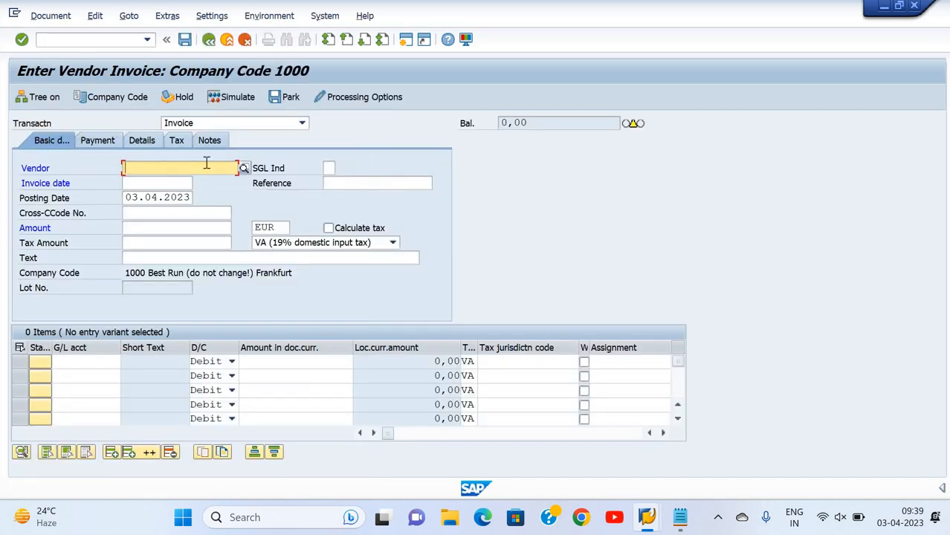
Search vendors with term DEP* and select vendor 400037, Amar Group of company.
left_click(243, 169)
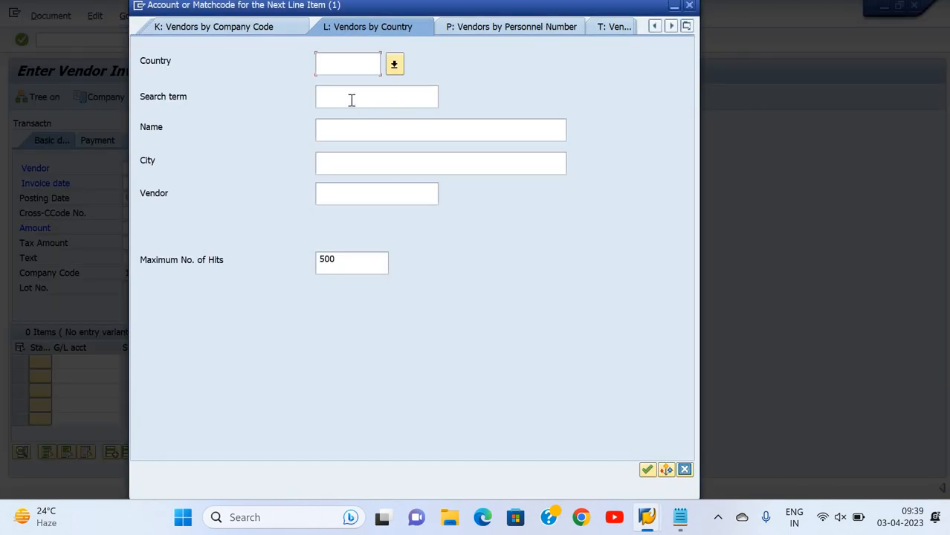
left_click(351, 99)
type("DEP")
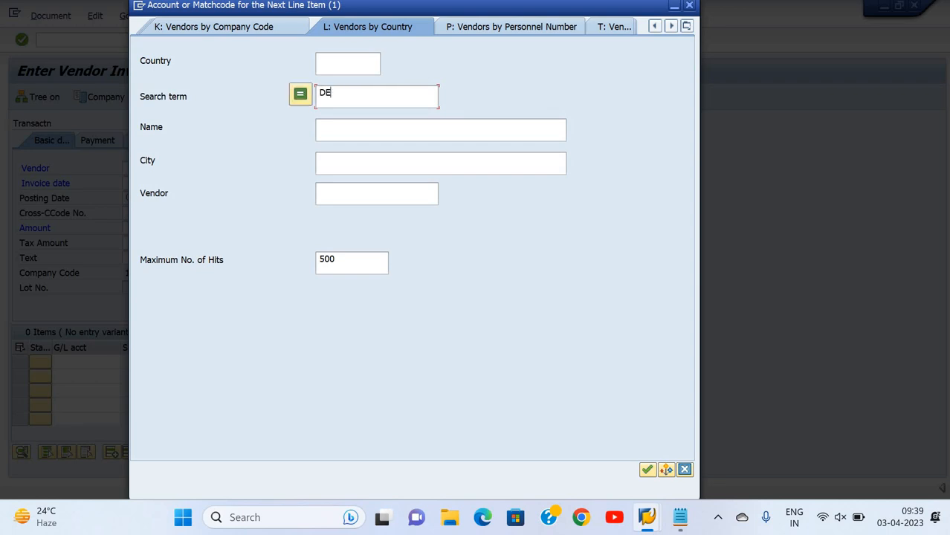
type("*")
key("Return")
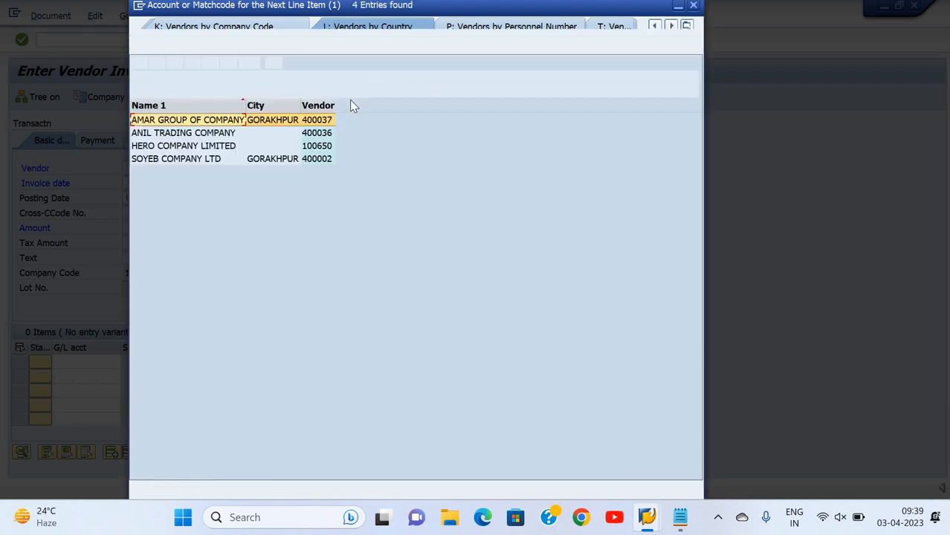
key("Down")
key("Down")
key("Down")
key("Up")
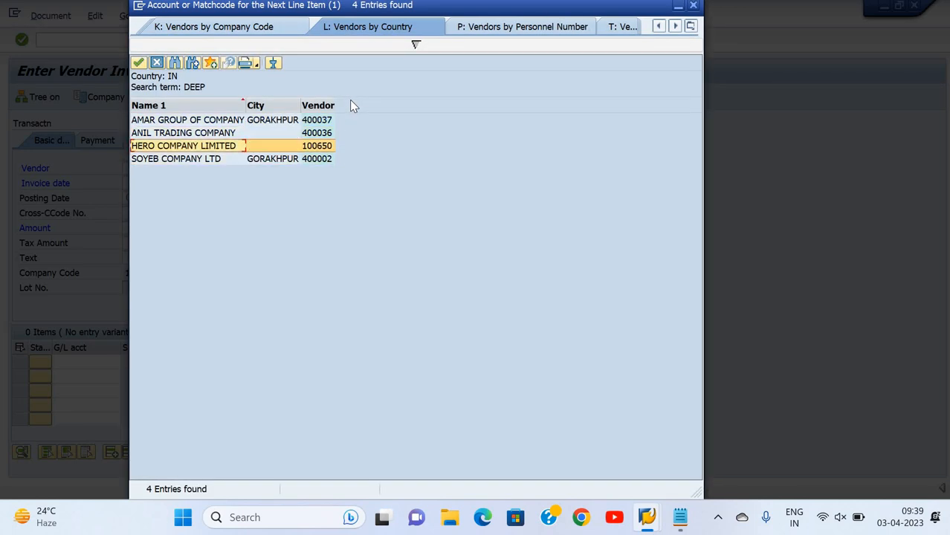
key("Up")
key("Up")
key("Return")
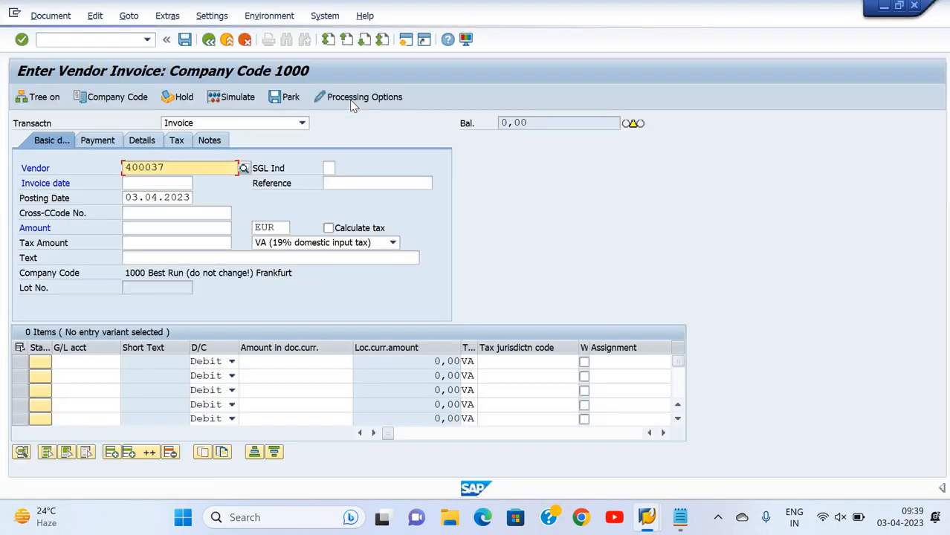
key("Tab")
key("Tab")
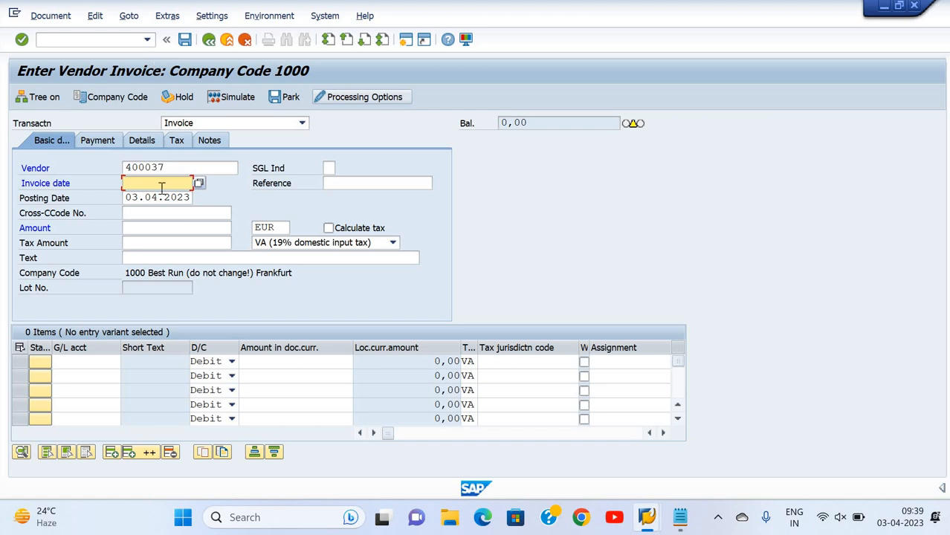
Enable Quick Cut and Paste, then copy posting date 03.04.2023 into the invoice date.
left_click(325, 16)
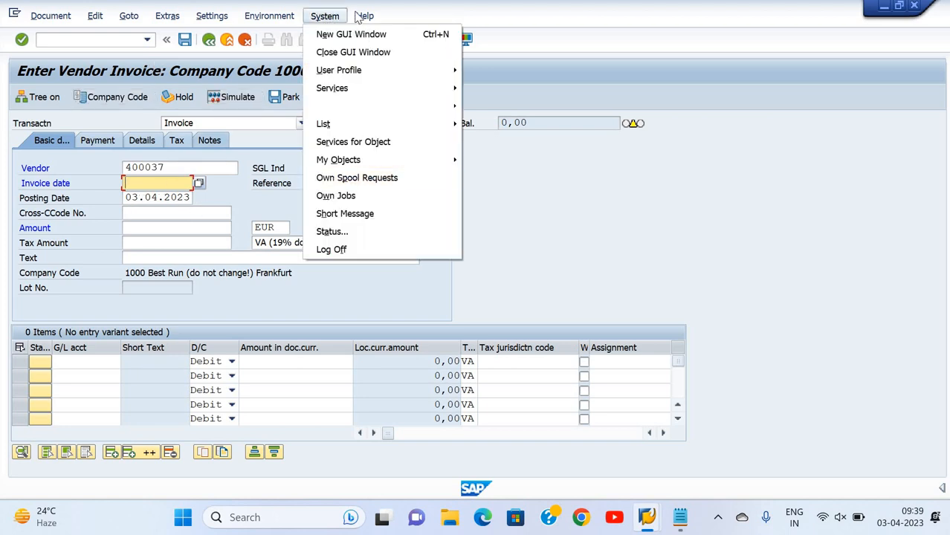
left_click(364, 16)
left_click(466, 39)
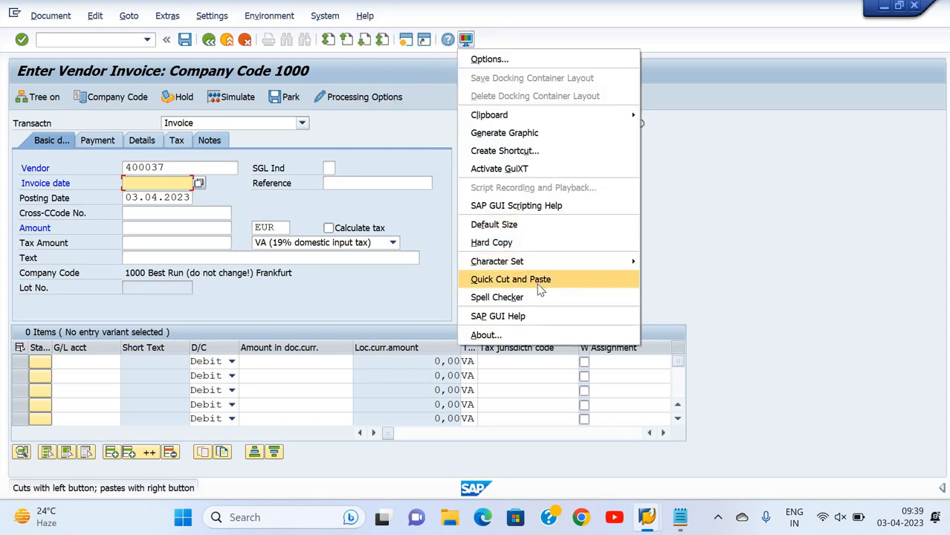
left_click(541, 285)
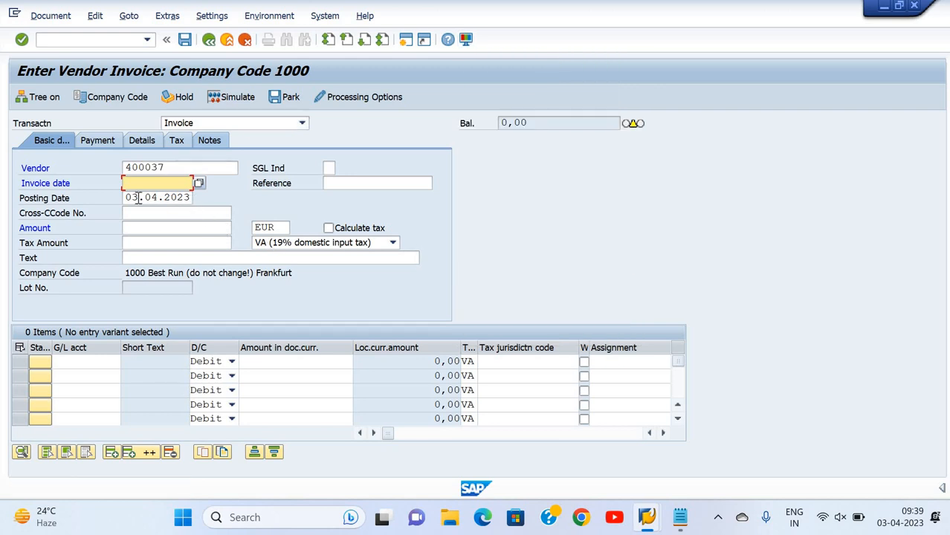
left_click_drag(125, 198, 192, 198)
key("ctrl+c")
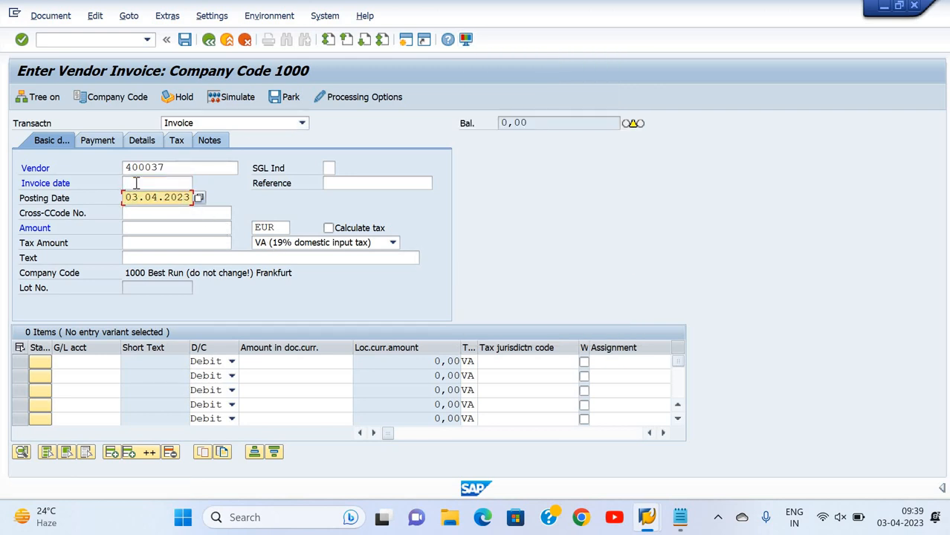
left_click(136, 184)
key("ctrl+v")
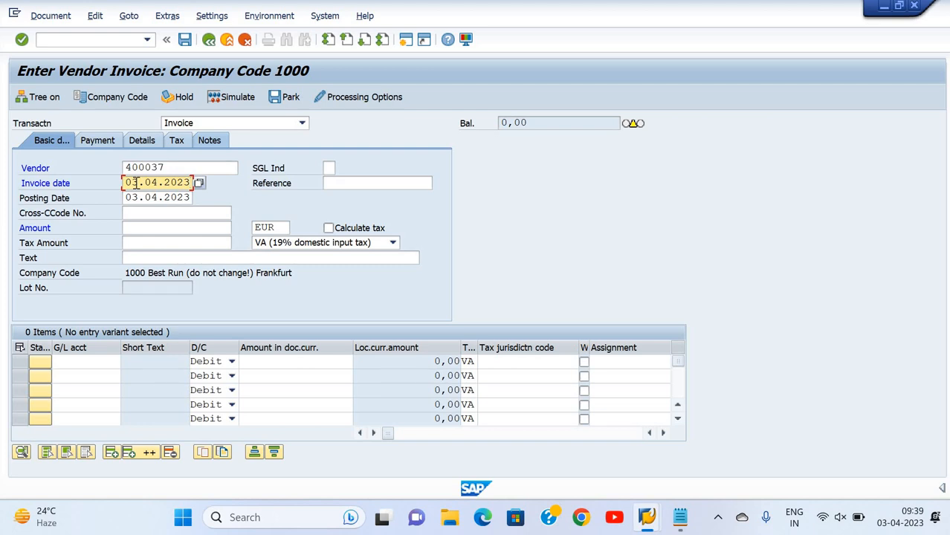
left_click(173, 228)
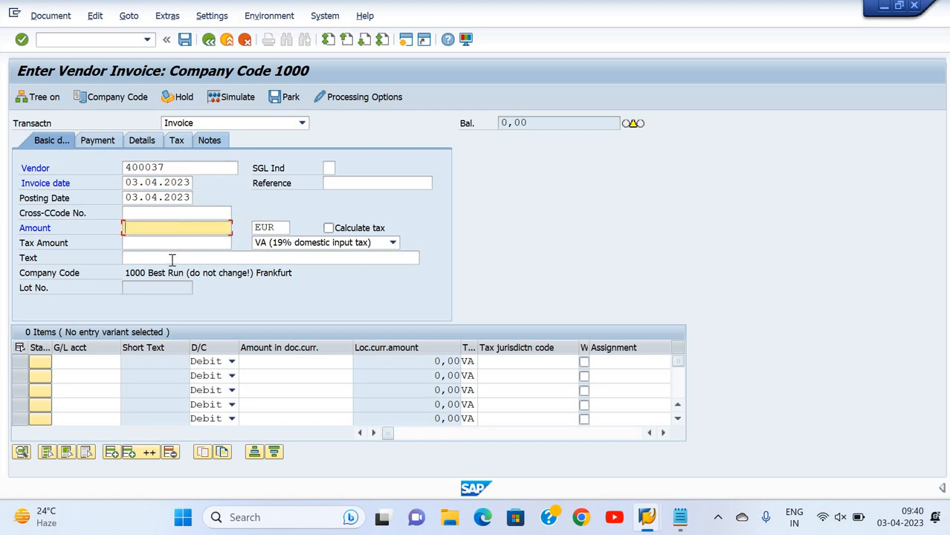
Enter 'Being Electricity service rec.' as the invoice header text, fixing the mistyped capitalisation.
left_click(172, 258)
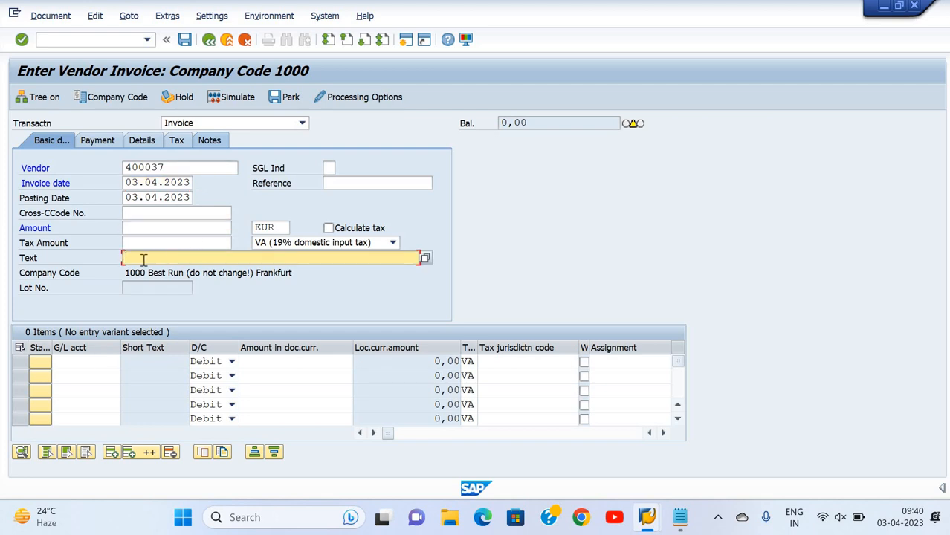
type("bEING")
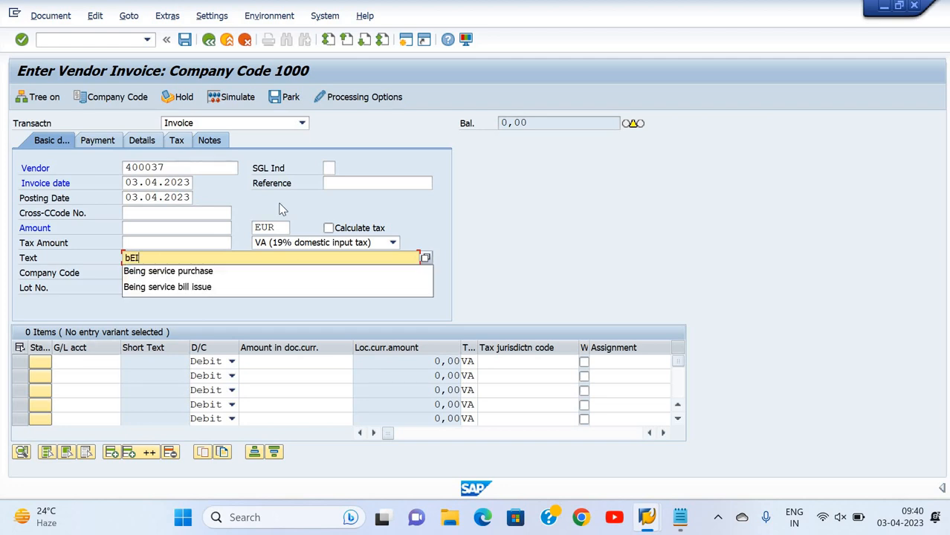
key("BackSpace")
key("BackSpace")
key("BackSpace")
key("BackSpace")
key("BackSpace")
key("BackSpace")
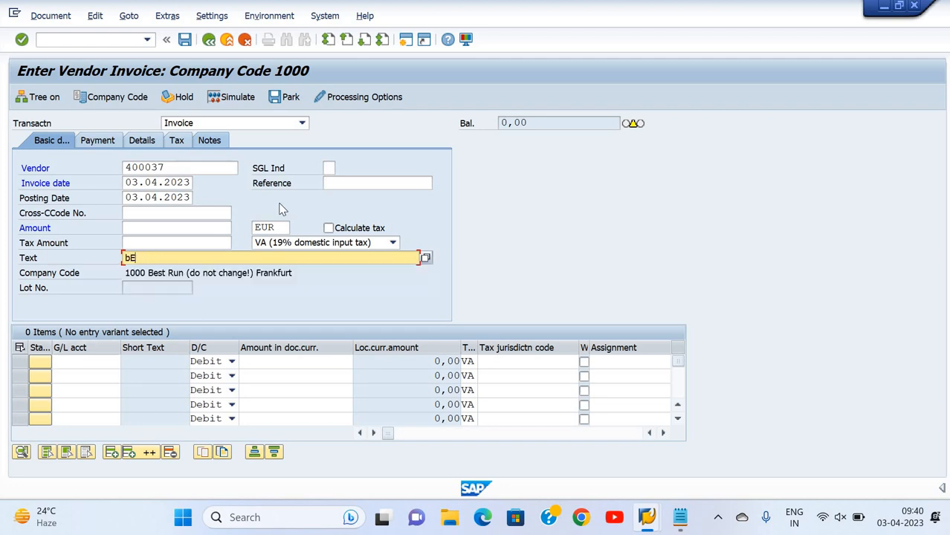
type("Being Electricity service rec.")
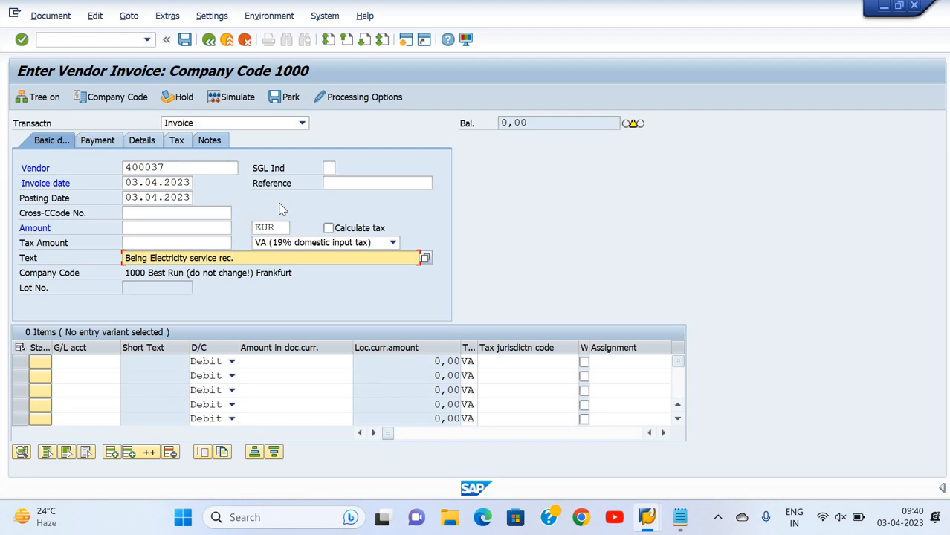
key("Tab")
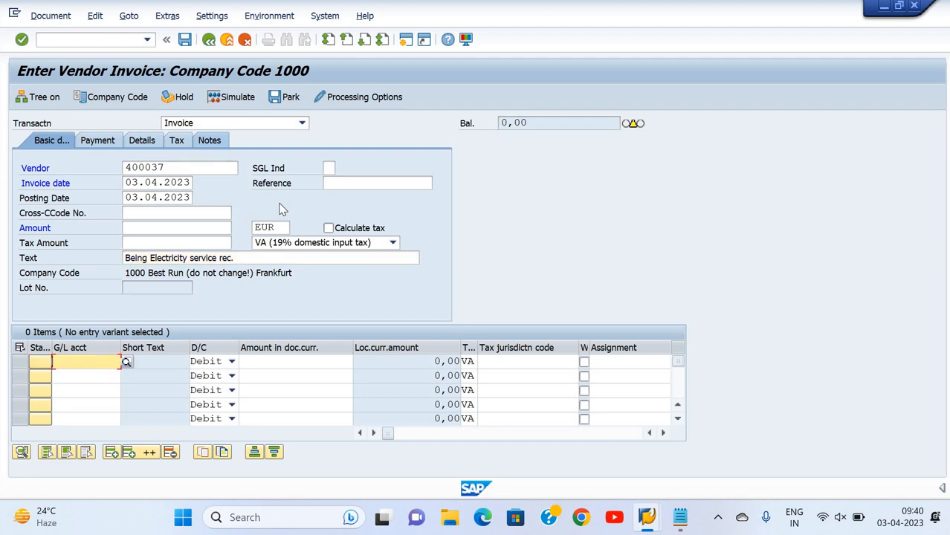
Search G/L accounts by keyword 'dee' and assign 20103121 Electricity expense to line one.
key("F4")
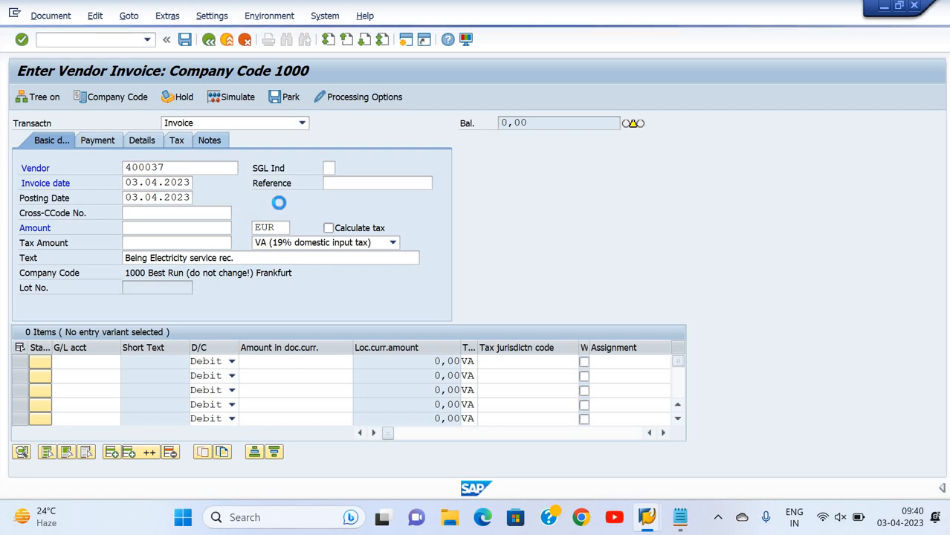
type("deep")
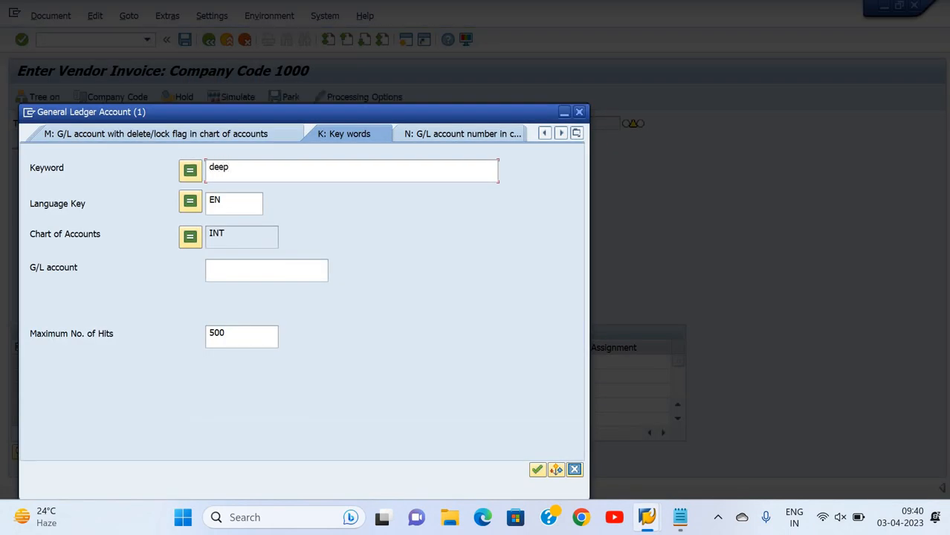
key("Return")
key("Down")
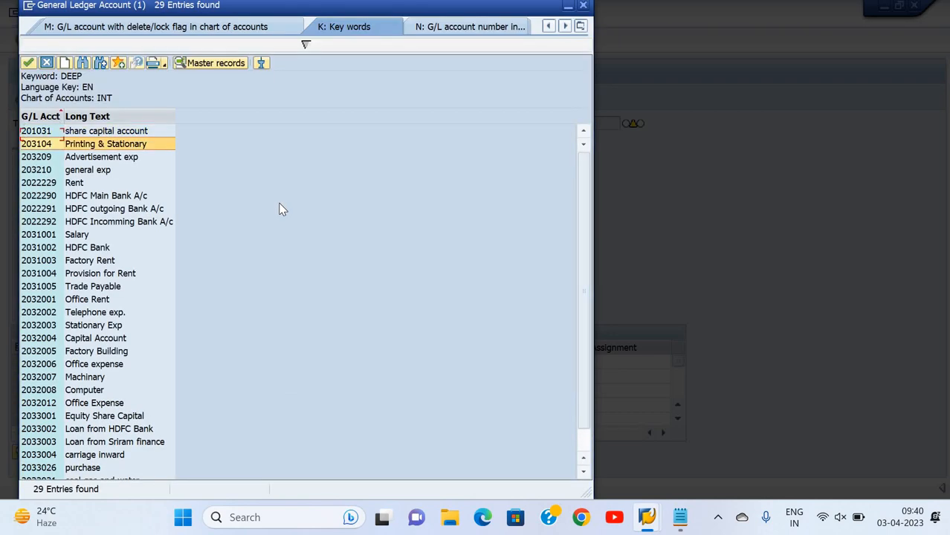
key("Down")
key("Down")
key("Down")
key("Down")
key("Down")
key("Down")
key("Down")
key("Down")
key("Down")
key("Down")
key("Down")
key("Down")
key("Down")
key("Down")
key("Down")
key("Down")
key("Down")
key("Down")
key("Down")
key("Down")
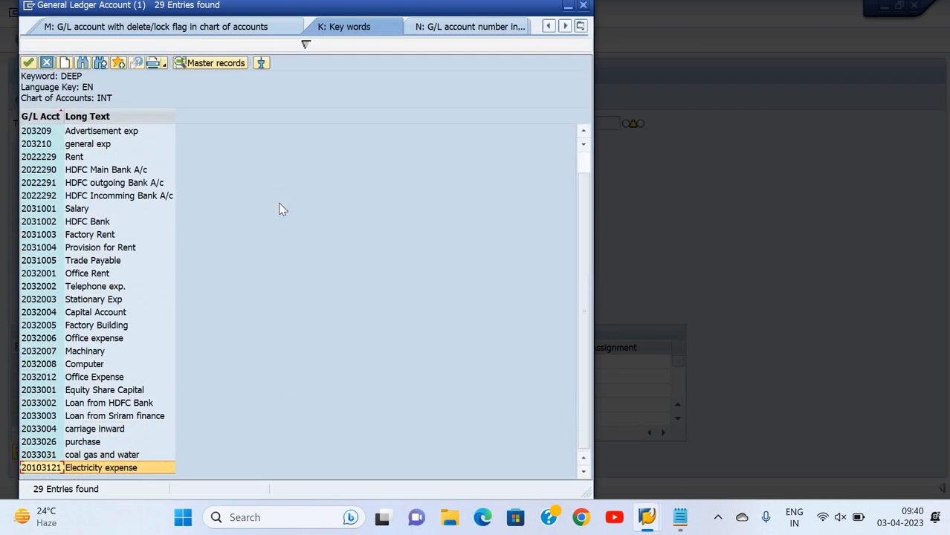
key("Return")
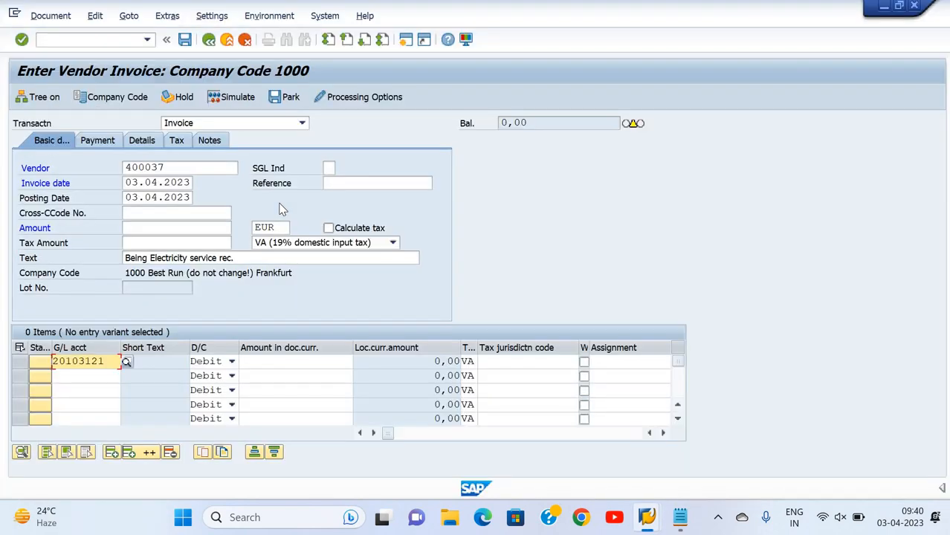
key("Tab")
key("Tab")
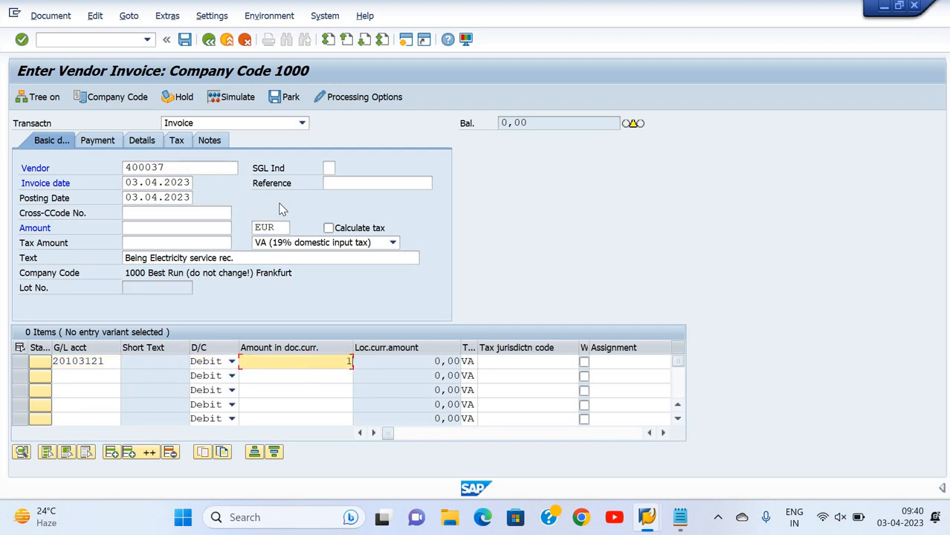
Confirm the 1.000,00 expense line and enter 1000 as the header invoice amount.
key("Return")
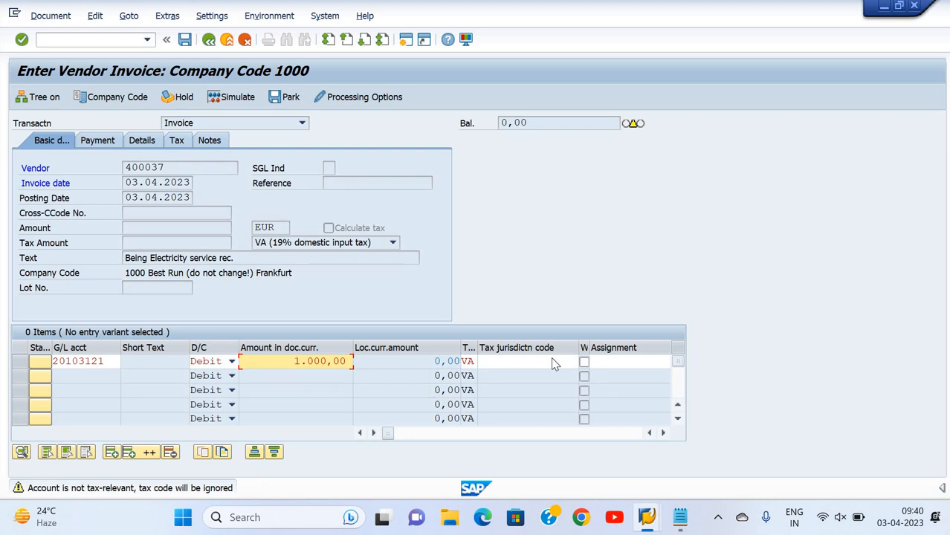
key("Return")
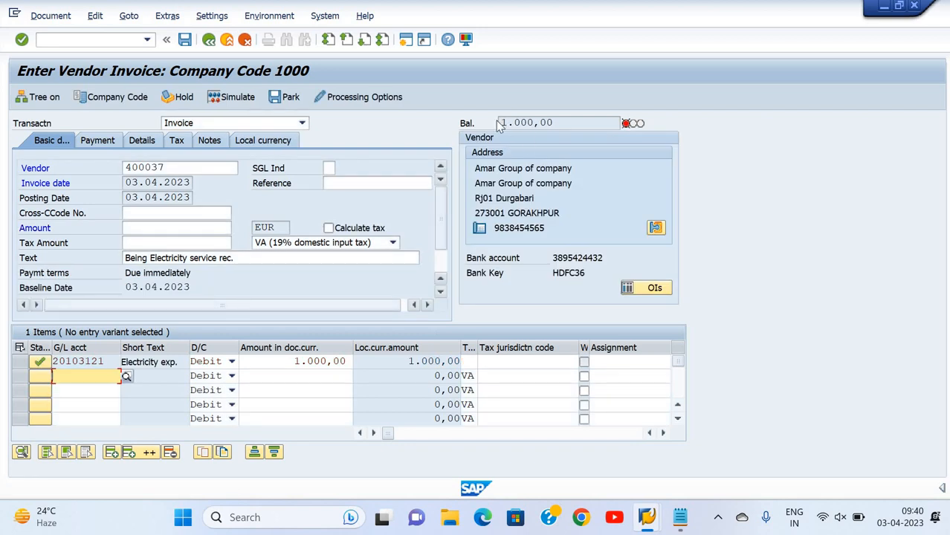
left_click(177, 227)
type("1000")
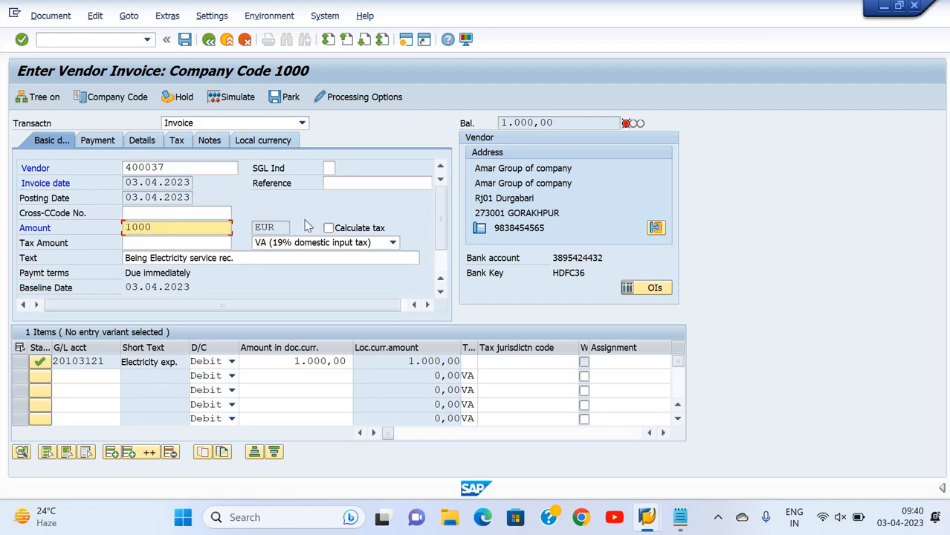
key("Return")
left_click(104, 141)
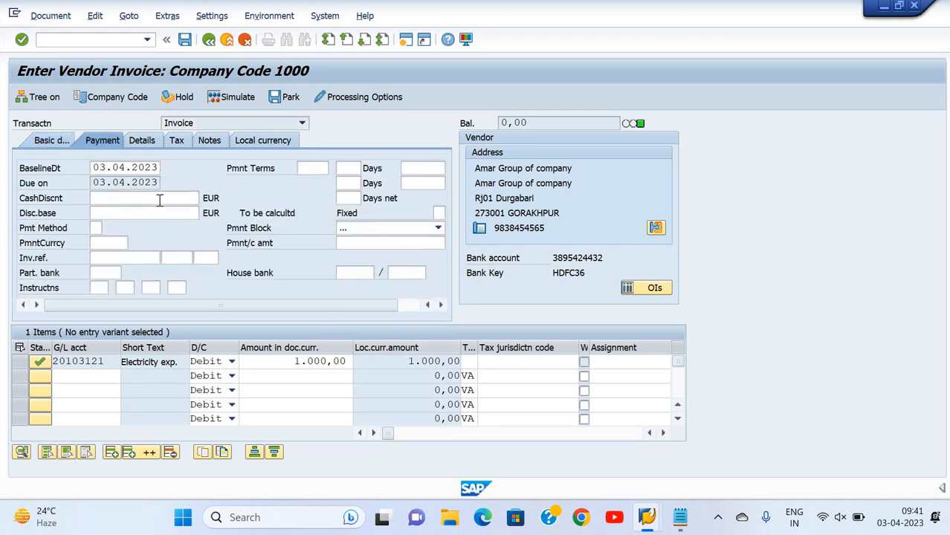
left_click(149, 143)
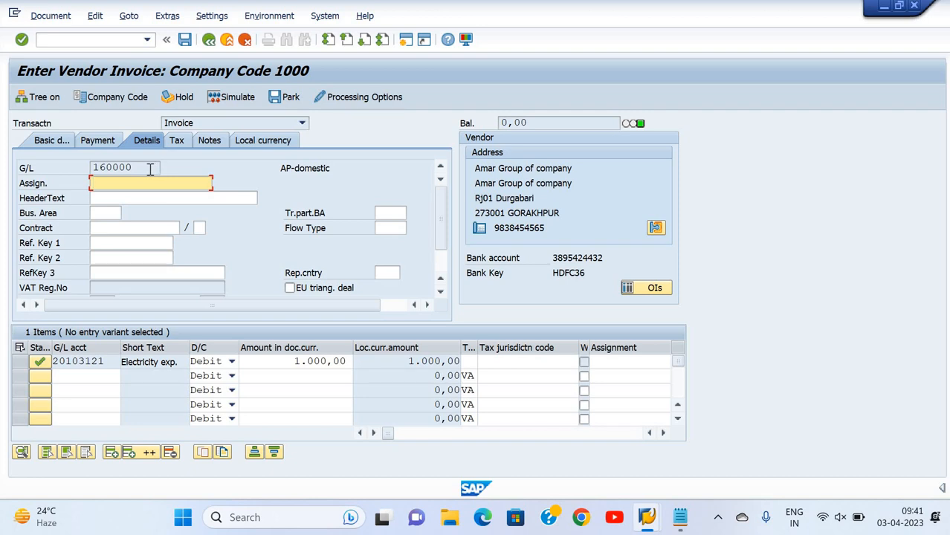
left_click(185, 143)
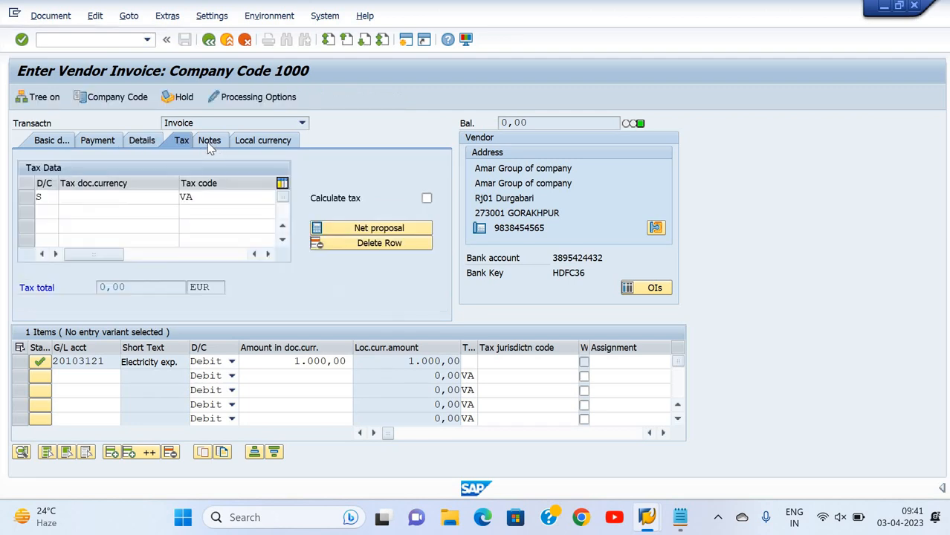
left_click(211, 143)
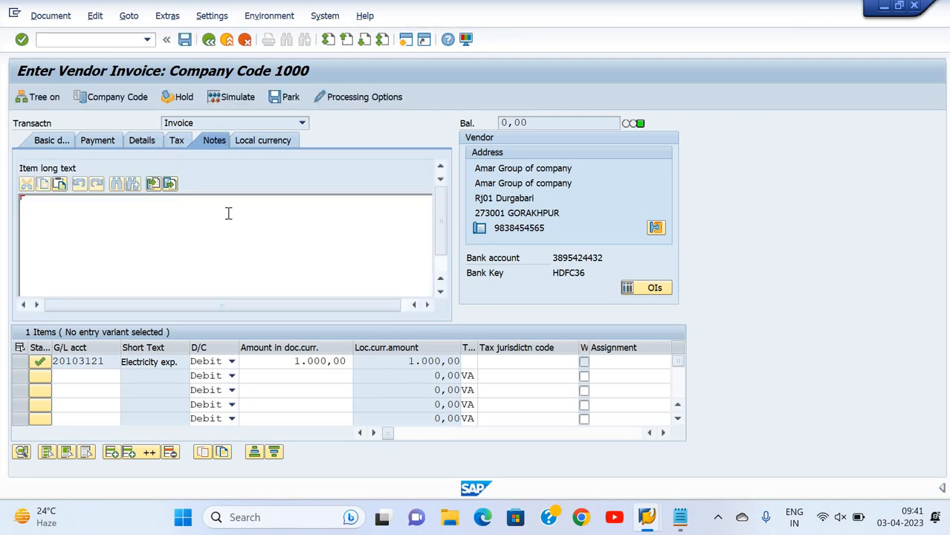
left_click(265, 141)
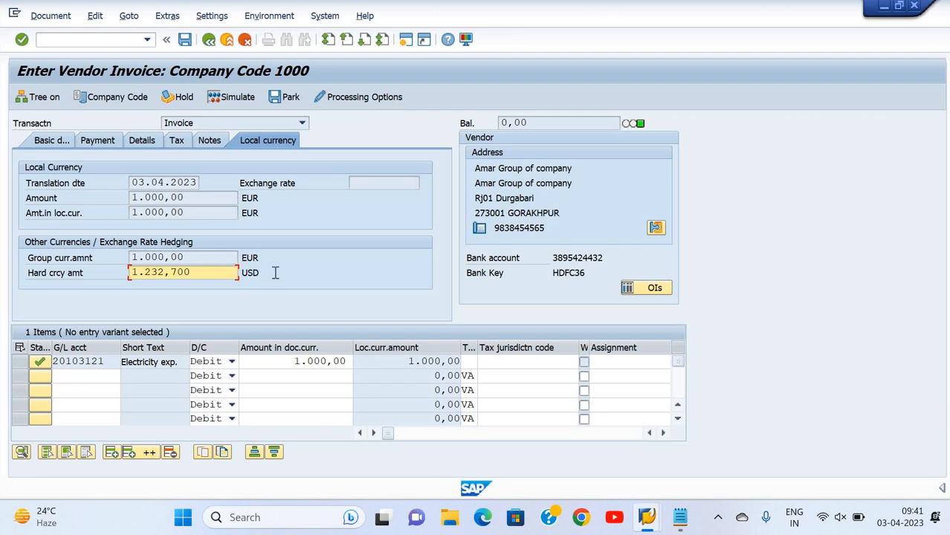
left_click(52, 139)
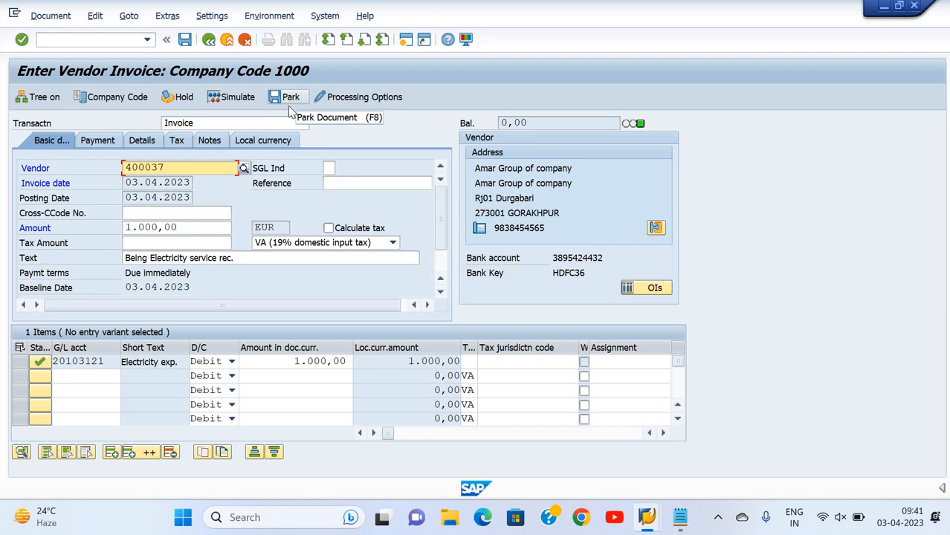
left_click(185, 40)
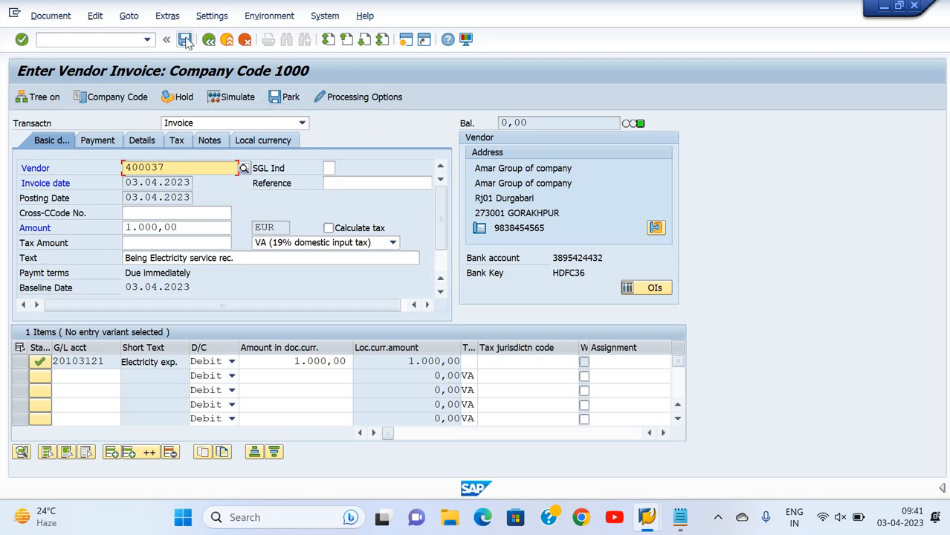
left_click(231, 103)
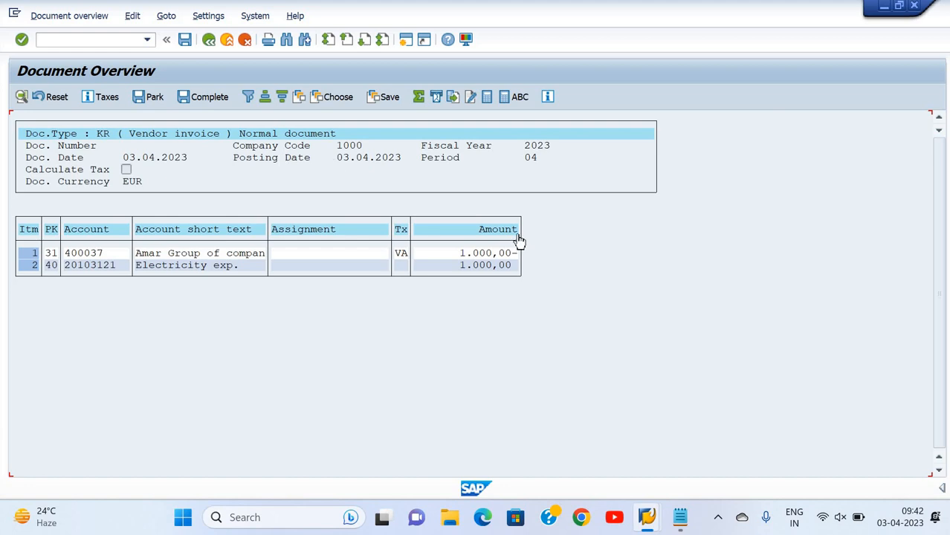
key("ctrl+s")
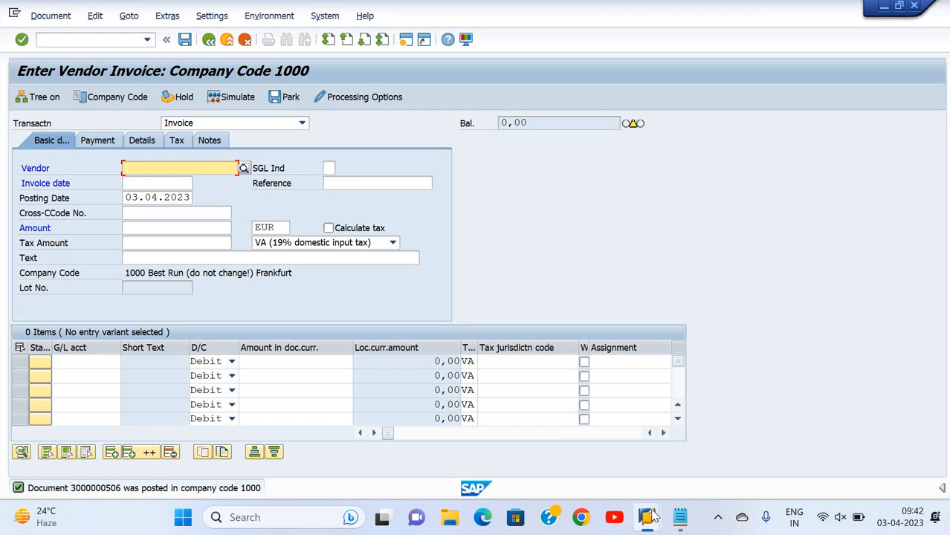
Open and maximize a second SAP session, check the Accounts Payable notes, then return.
mouse_move(650, 516)
left_click(443, 313)
key("ctrl+n")
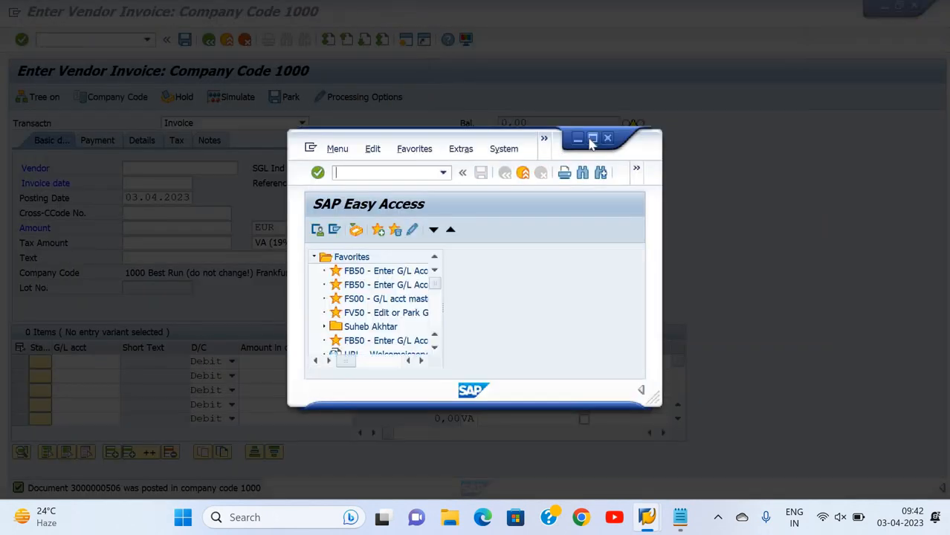
left_click(592, 140)
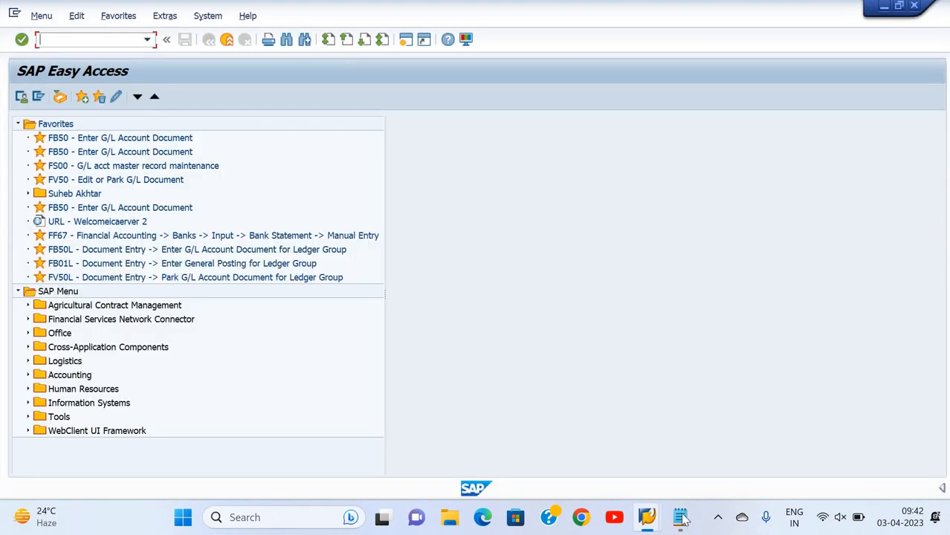
left_click(680, 519)
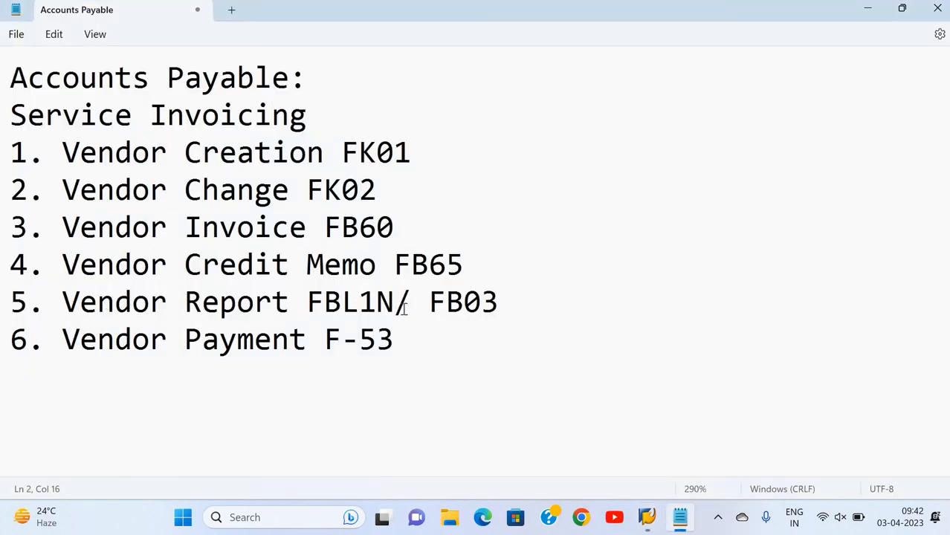
key("alt+Tab")
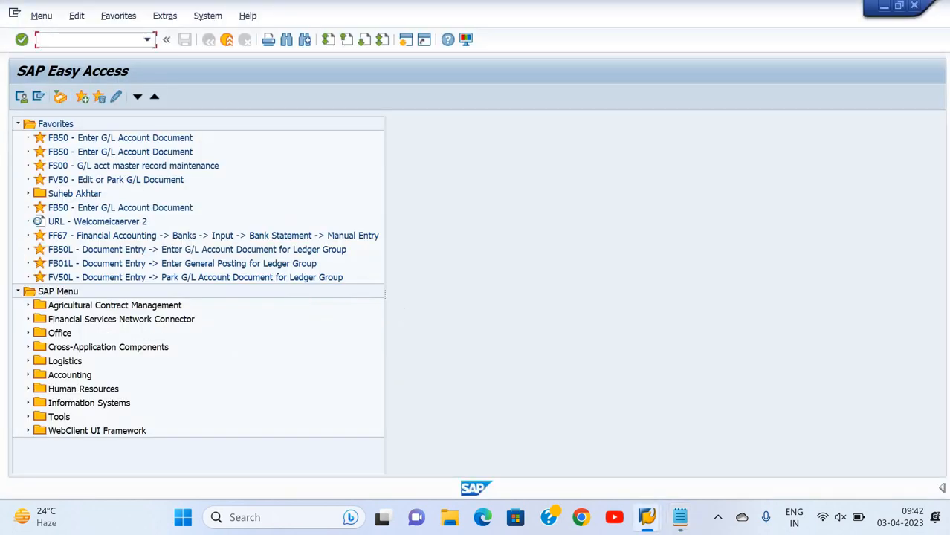
Run FBL1N for vendor 400037, found via search term 'dee', and list its open items.
type("fbl1n")
key("Return")
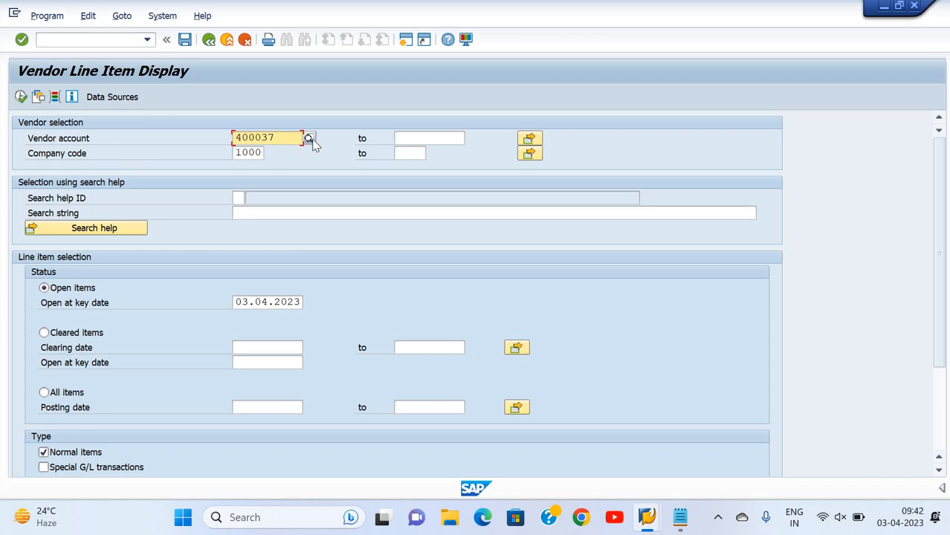
left_click(311, 141)
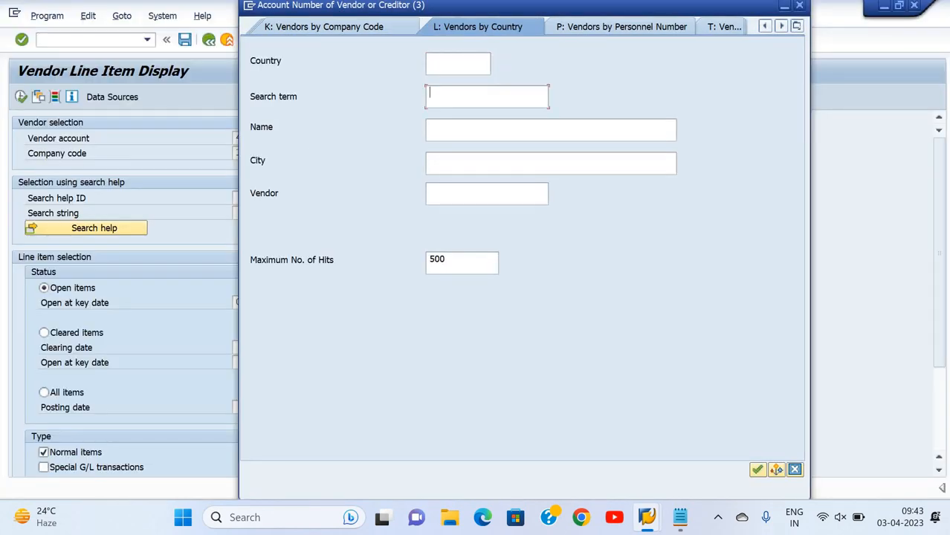
type("deep")
key("Return")
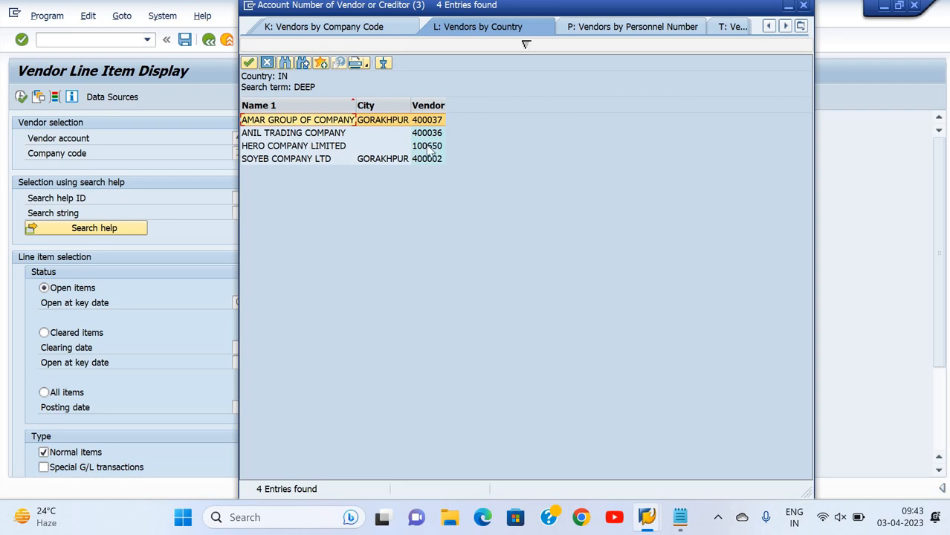
key("Return")
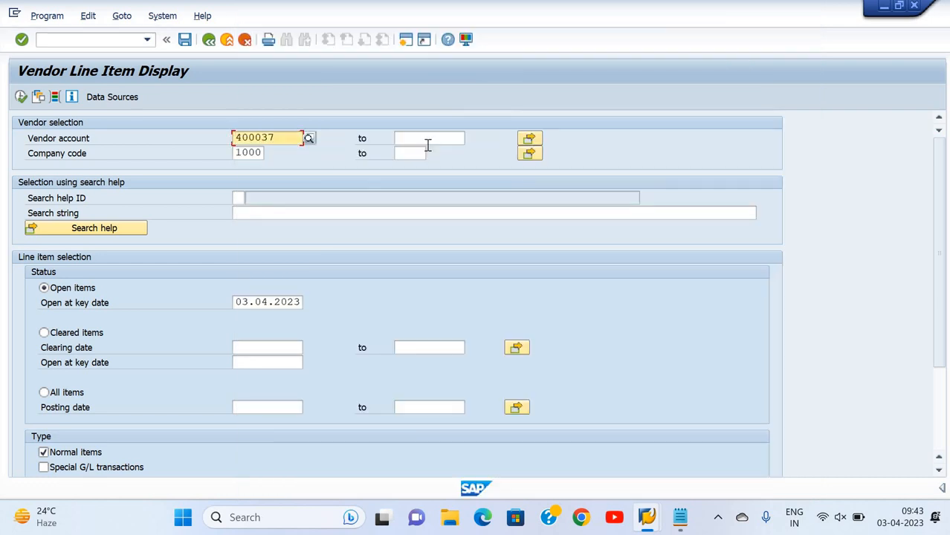
left_click(22, 98)
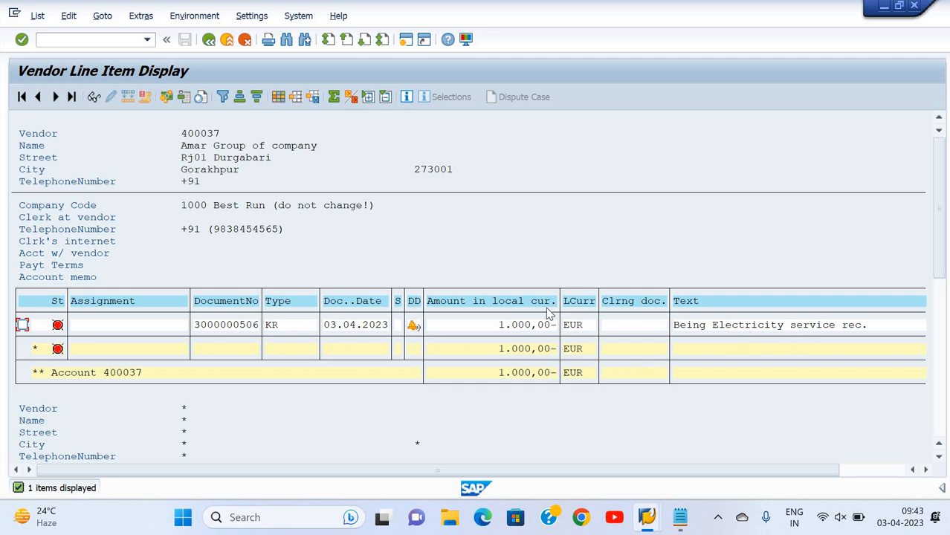
Switch back to the Enter Vendor Invoice window and exit it with /n.
left_click(649, 526)
left_click(685, 467)
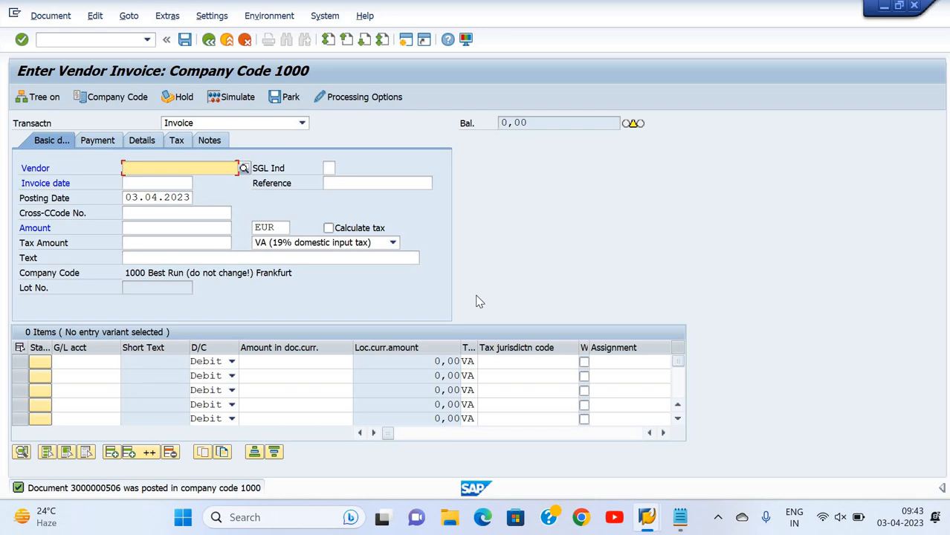
left_click(116, 41)
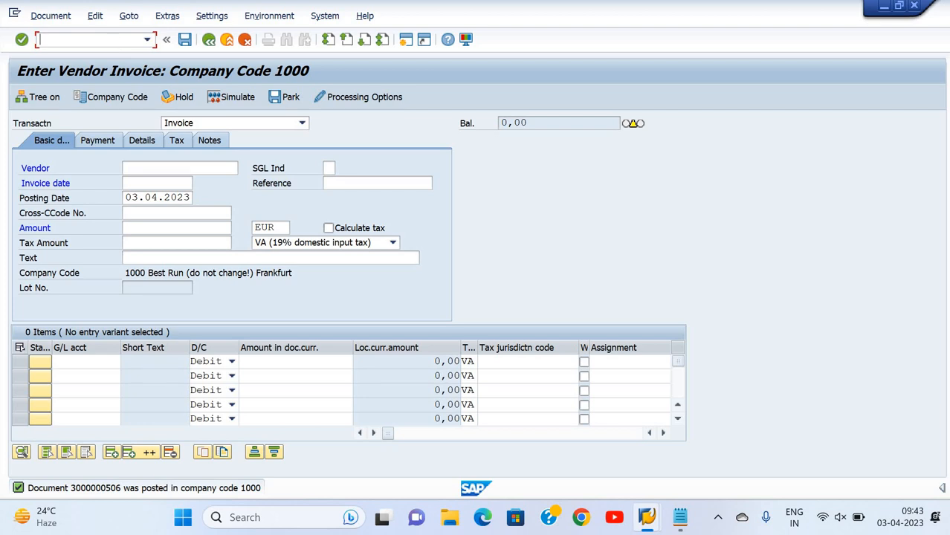
type("/n")
key("Return")
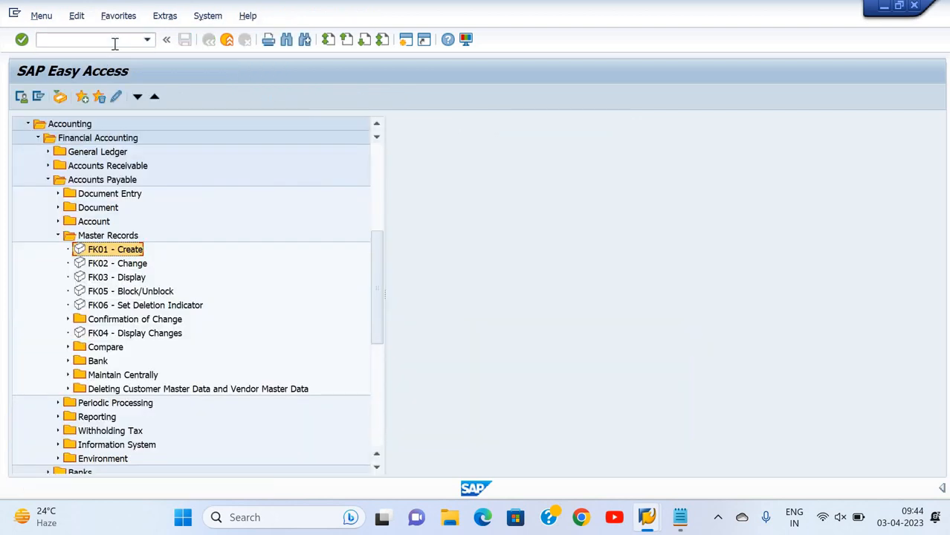
Start an FB65 credit memo for vendor 400037, found by search term 'deep', dated 03.04.2023.
left_click(115, 44)
type("fb65")
key("Return")
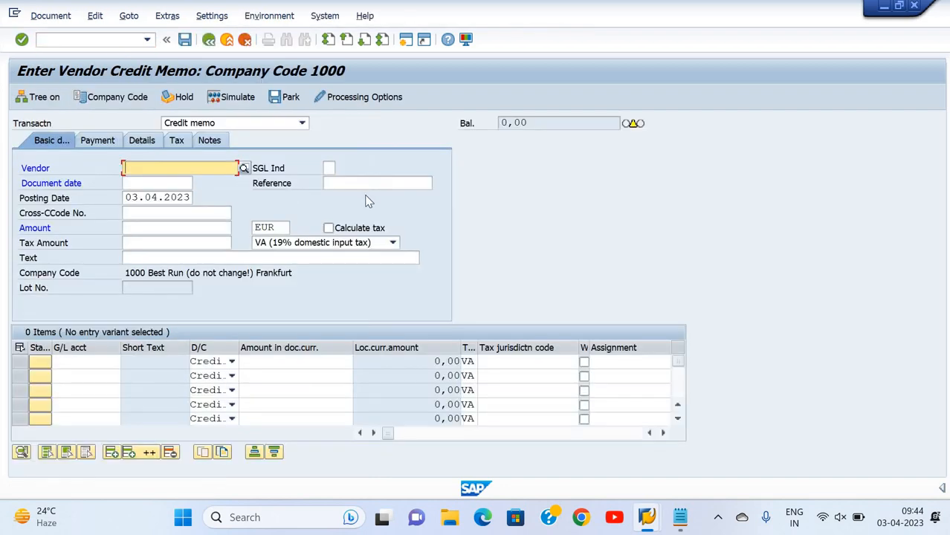
key("F4")
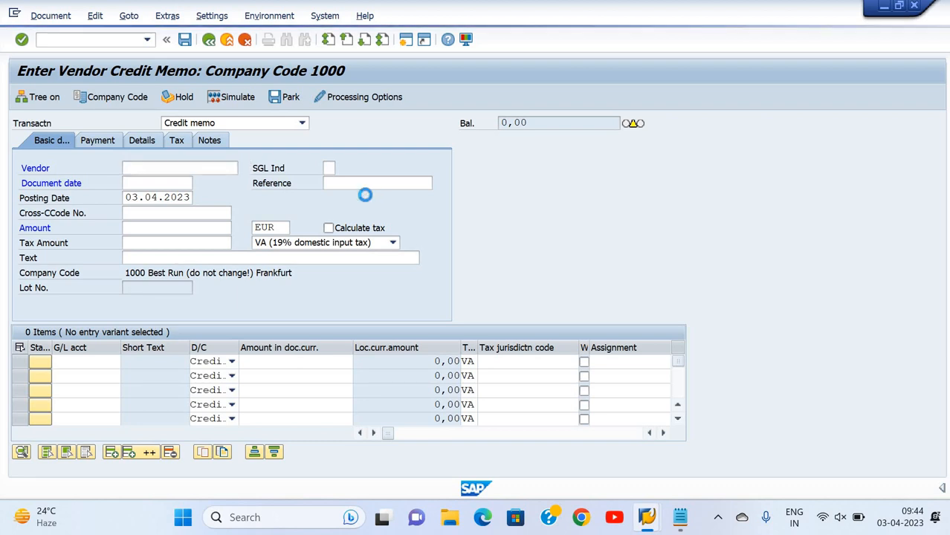
type("3")
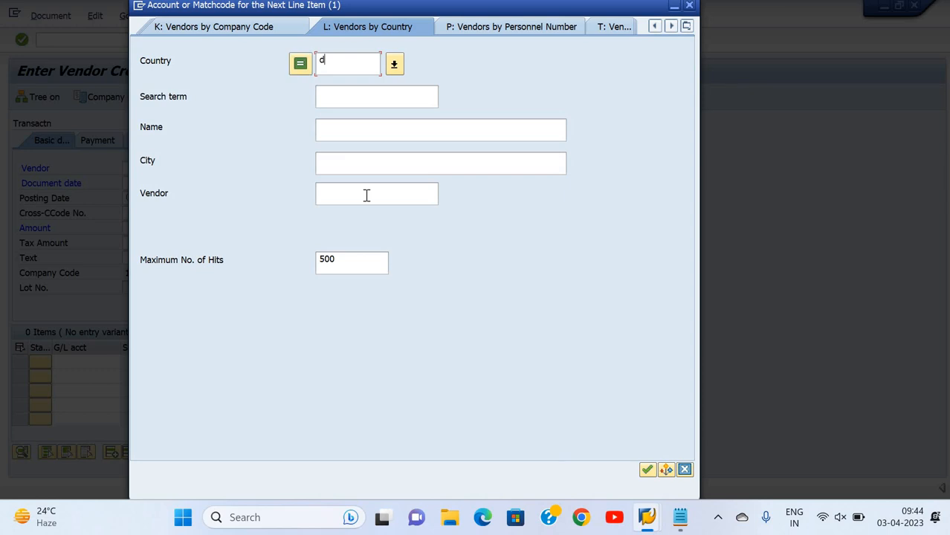
key("BackSpace")
key("Tab")
type("deep")
key("Return")
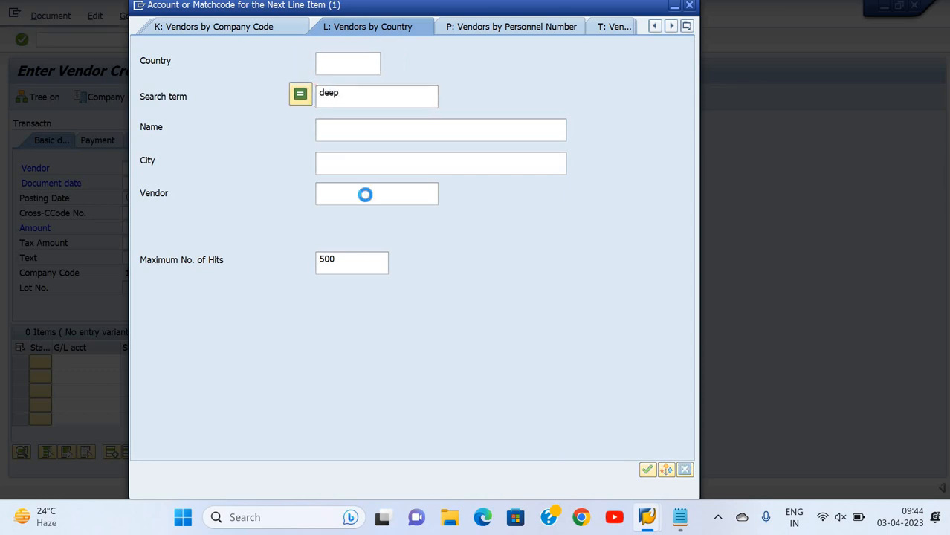
key("Return")
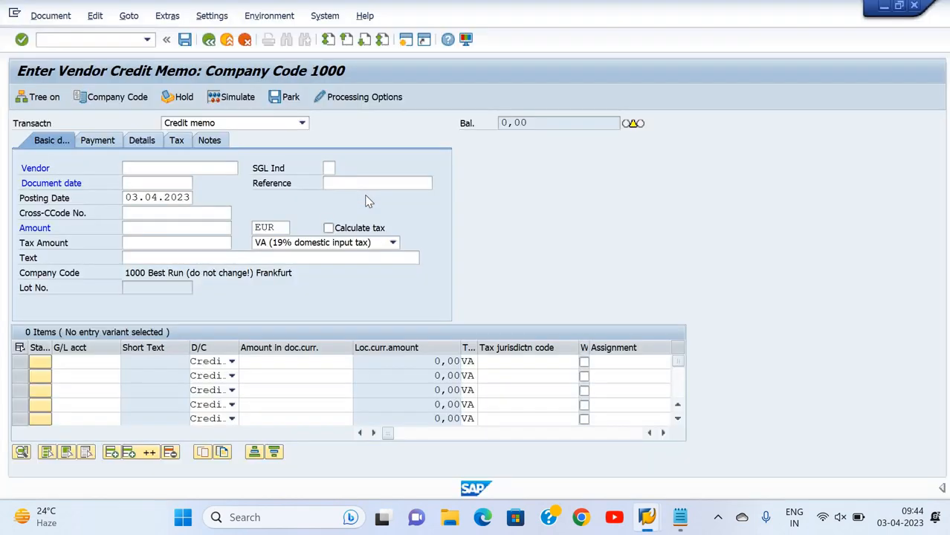
key("Tab")
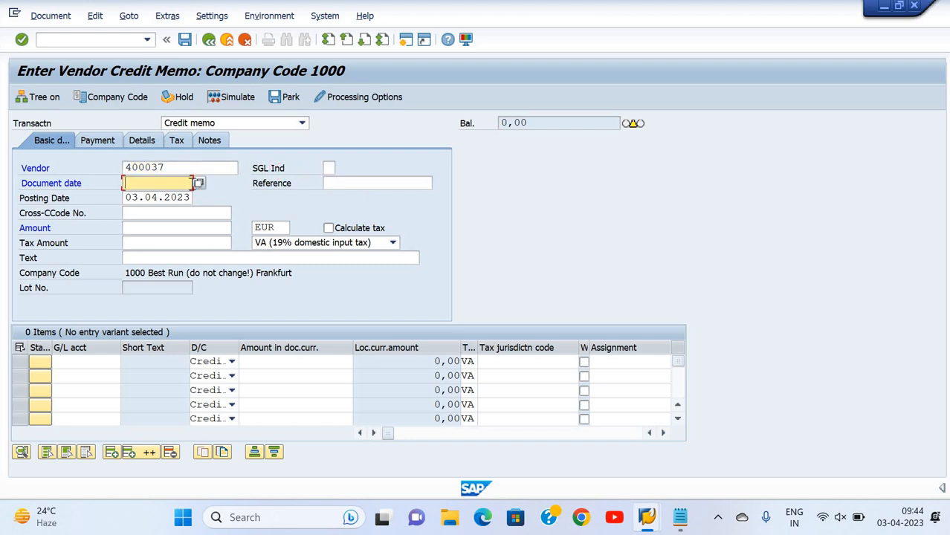
left_click(124, 197)
left_click(134, 182)
type("03.04.2023")
Enter the credit memo amount and the text 'Being Bill value reduced'.
left_click(146, 231)
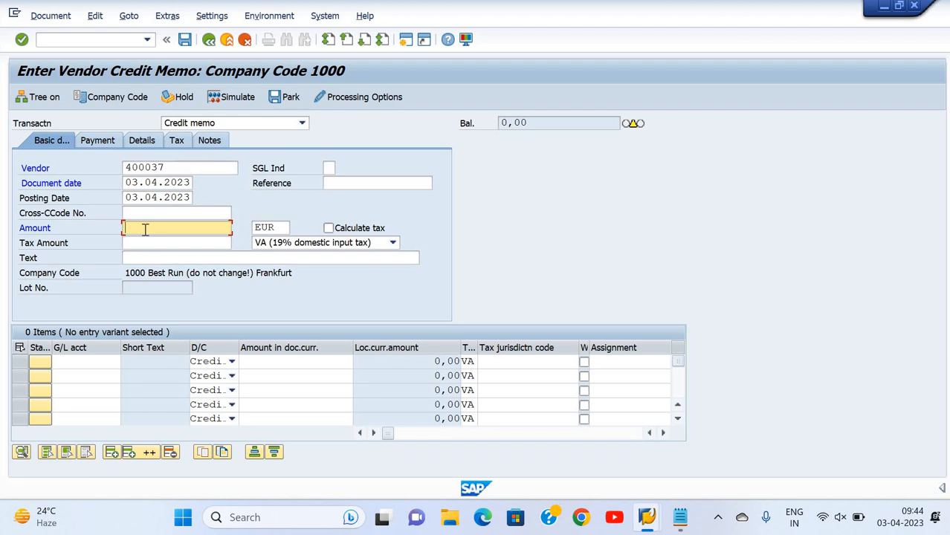
type("100")
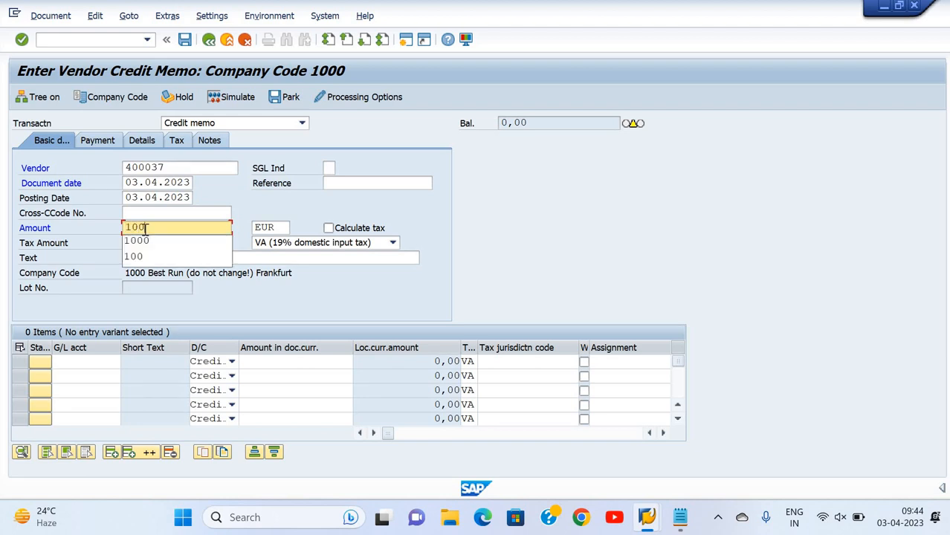
key("Tab")
key("Tab")
key("Tab")
key("Tab")
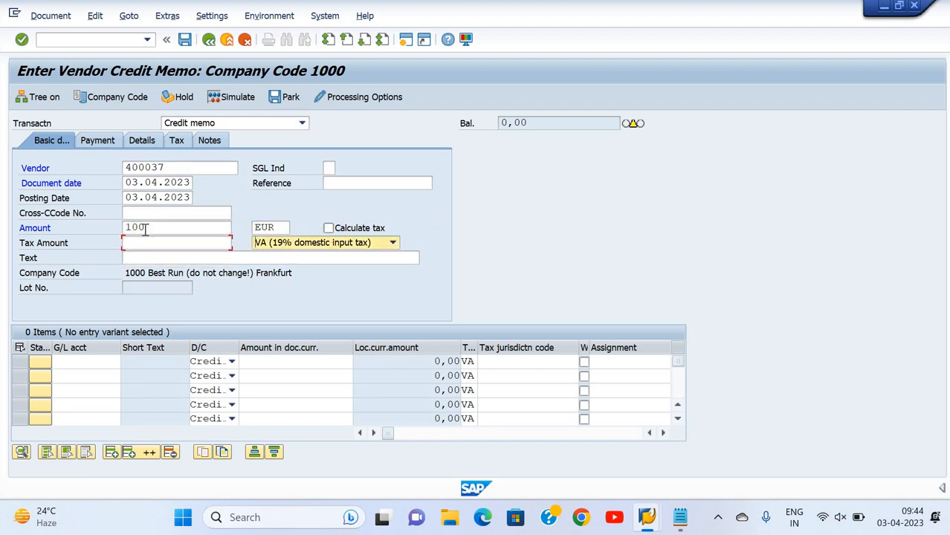
key("Tab")
type("B")
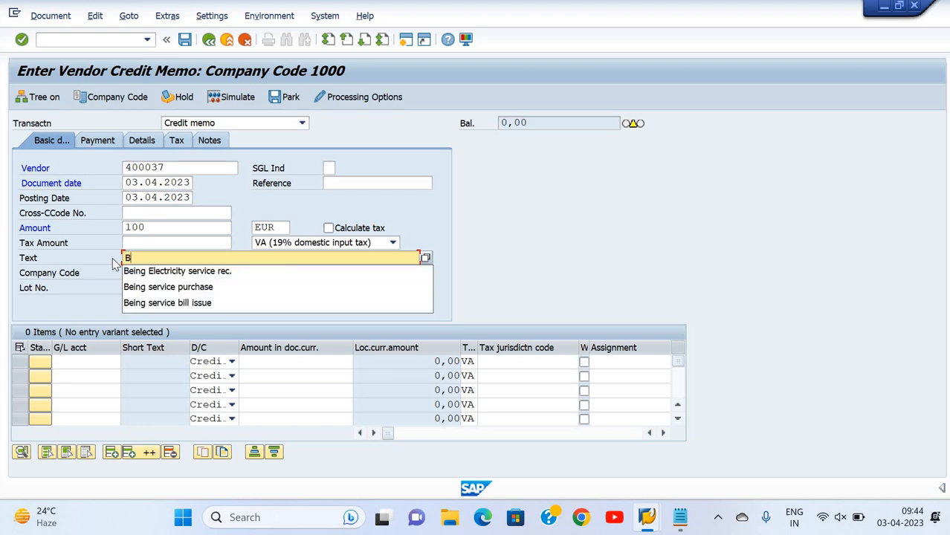
type("eing Bill val")
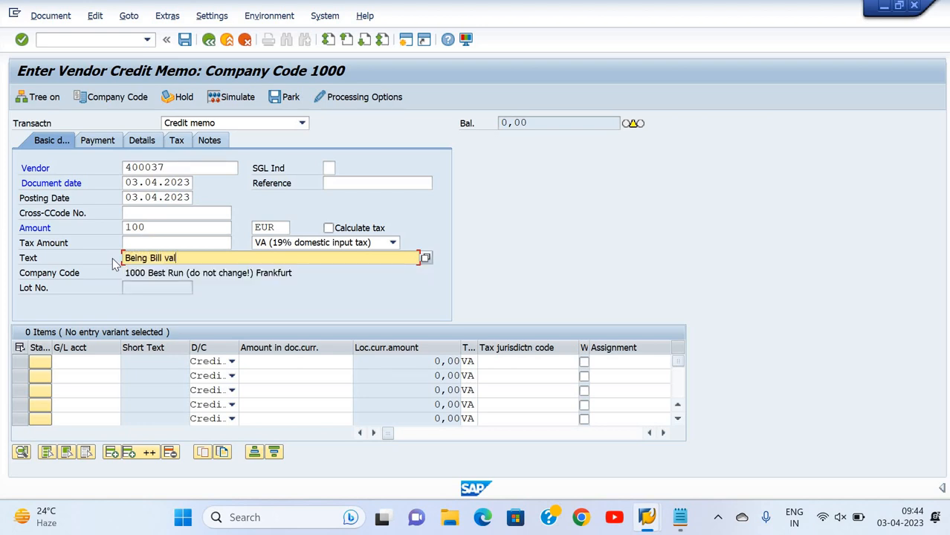
type("ue reduced")
key("Tab")
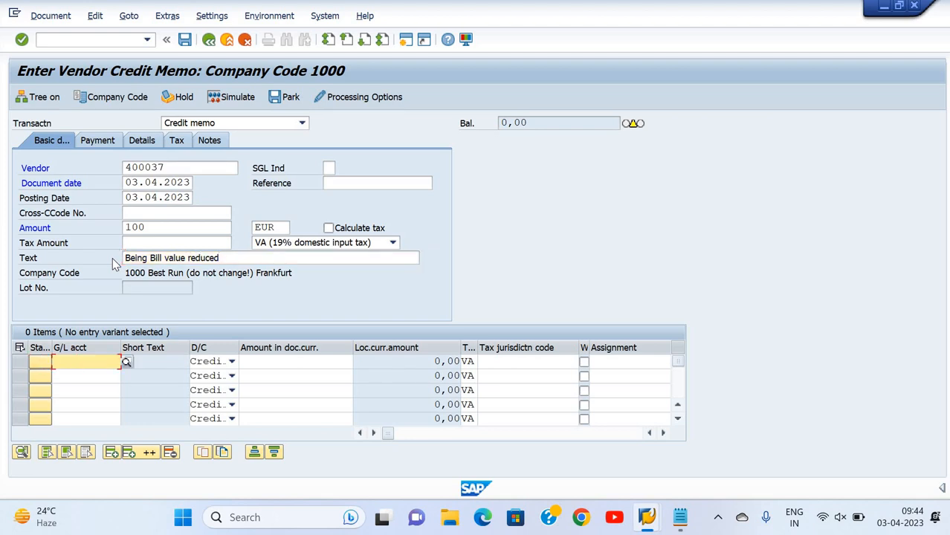
Add a 100,00 line on G/L account 20103121 Electricity exp., accepting the tax warning.
key("F4")
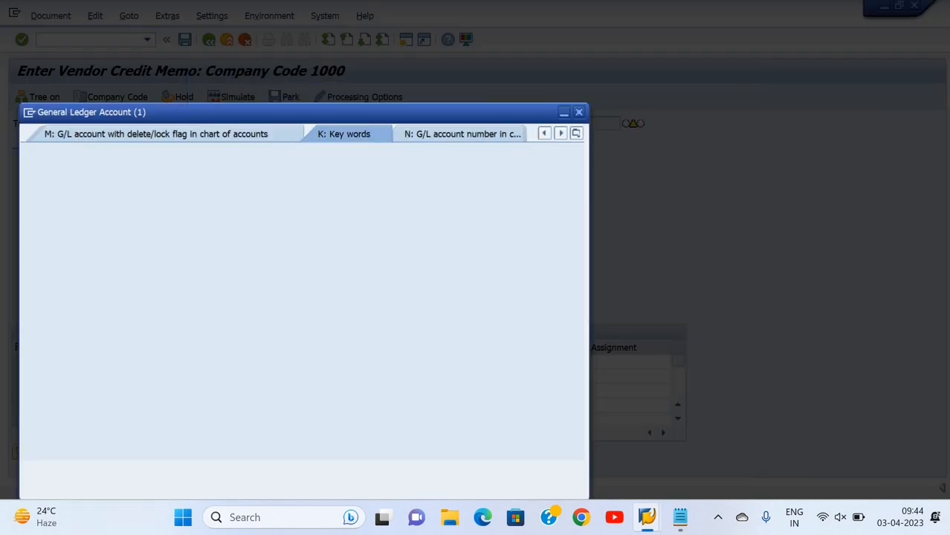
type("deep")
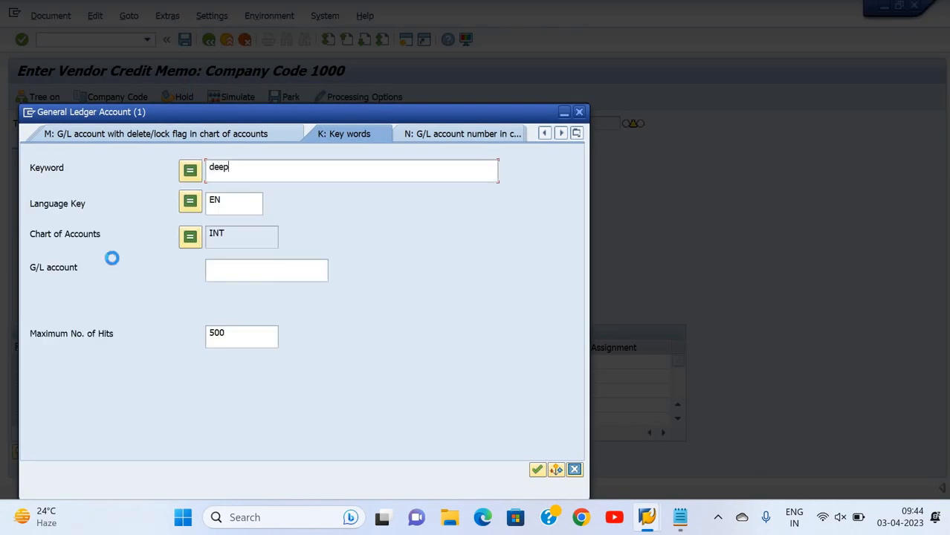
key("Return")
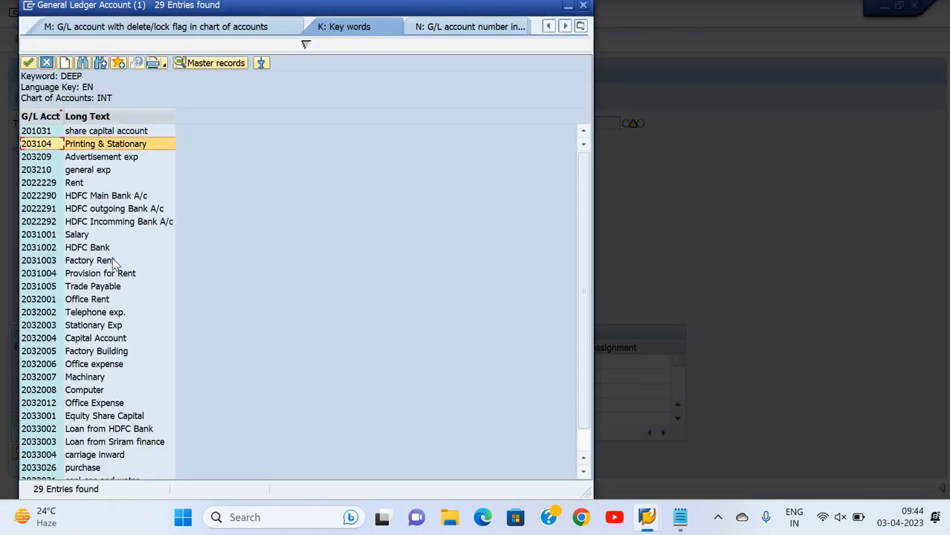
key("Down")
key("Down")
key("Down")
key("Down")
key("Down")
key("Down")
key("Down")
key("Down")
key("Down")
key("Down")
key("Down")
key("Down")
key("Down")
key("Down")
key("Down")
key("Down")
key("Down")
key("Return")
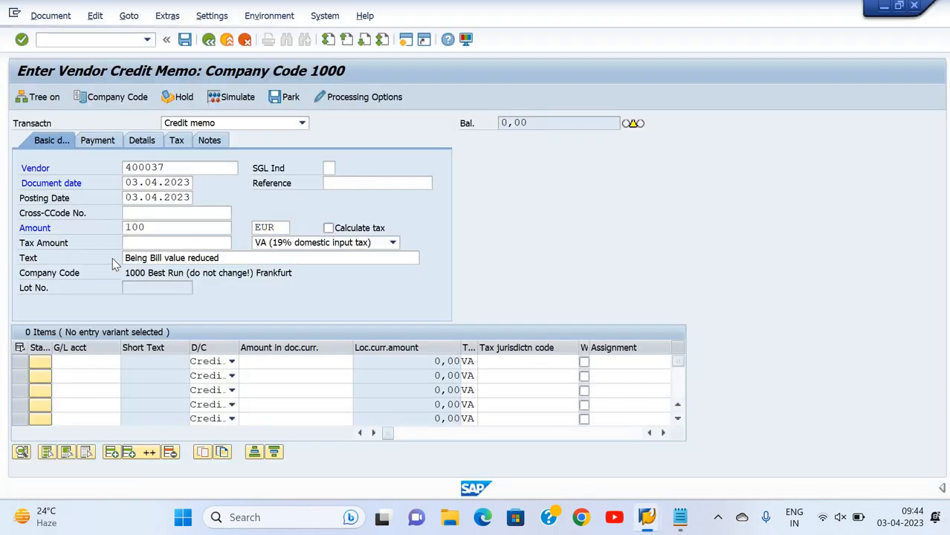
key("Tab")
key("Tab")
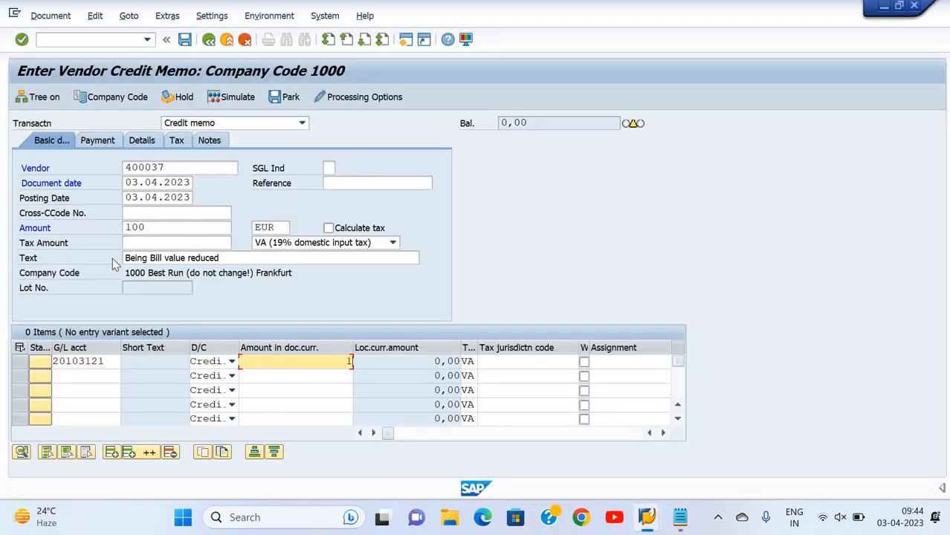
key("Return")
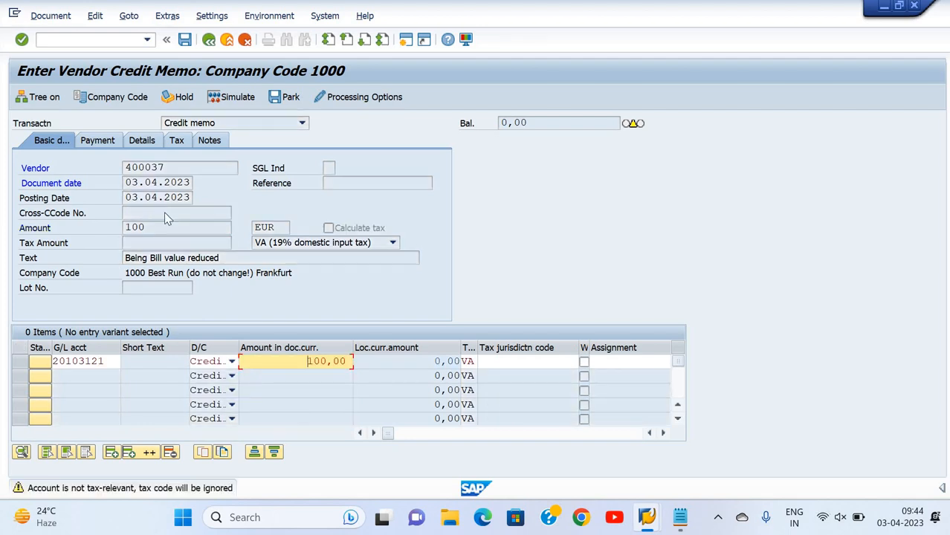
key("Return")
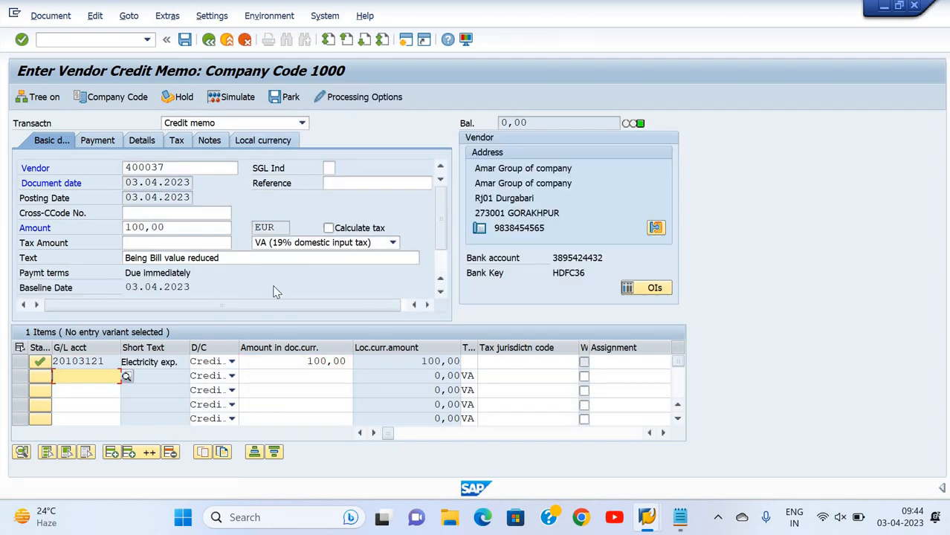
left_click(243, 104)
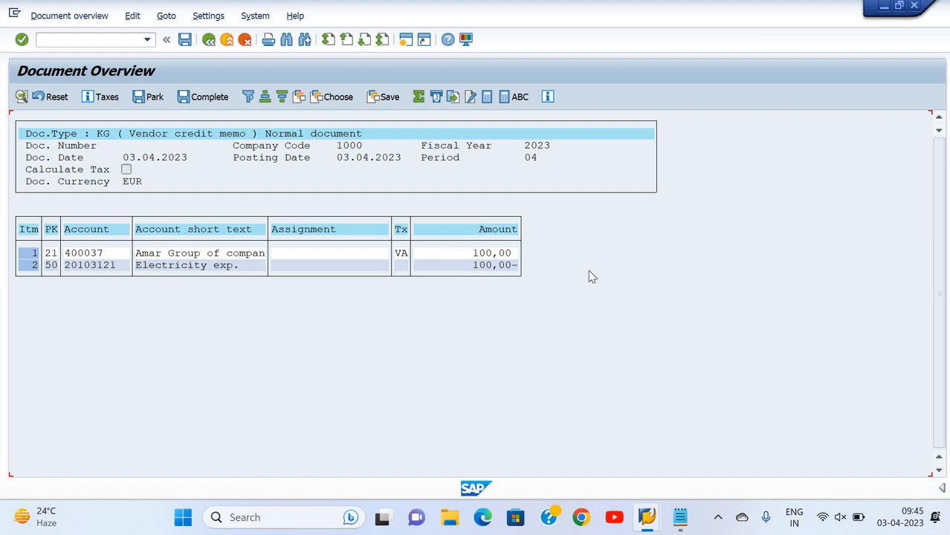
key("ctrl+s")
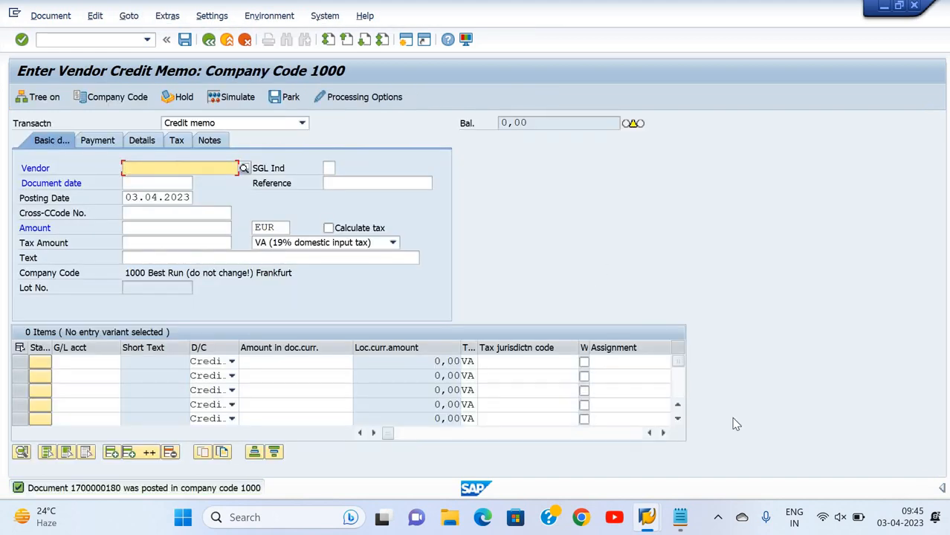
mouse_move(659, 516)
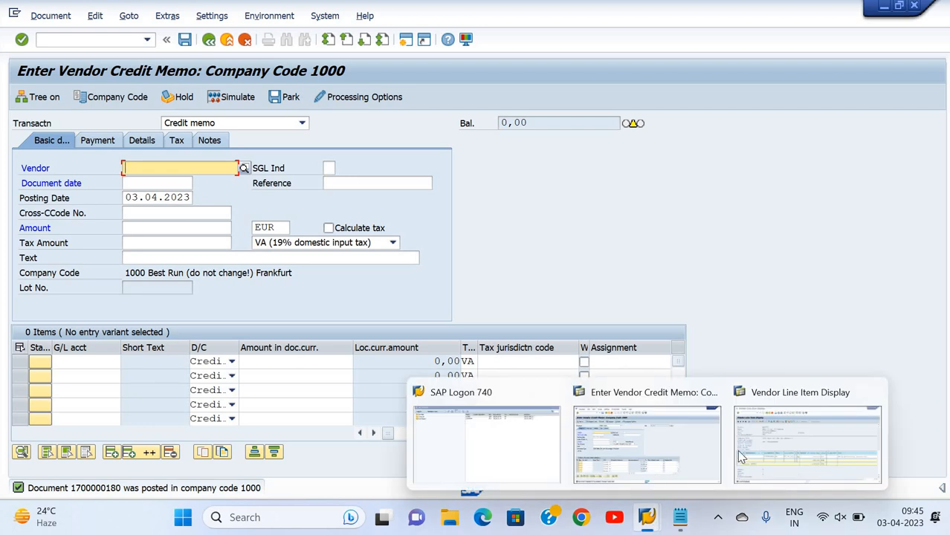
left_click(756, 440)
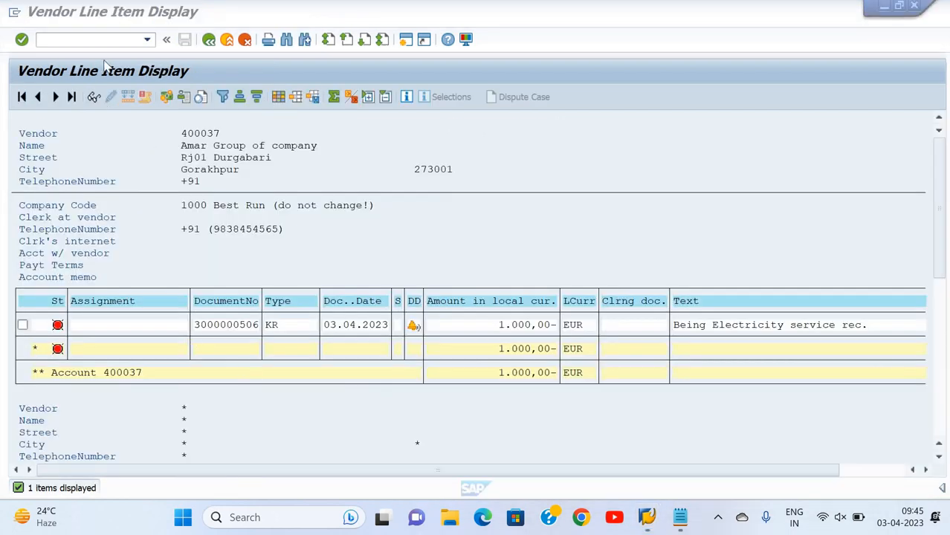
left_click(37, 16)
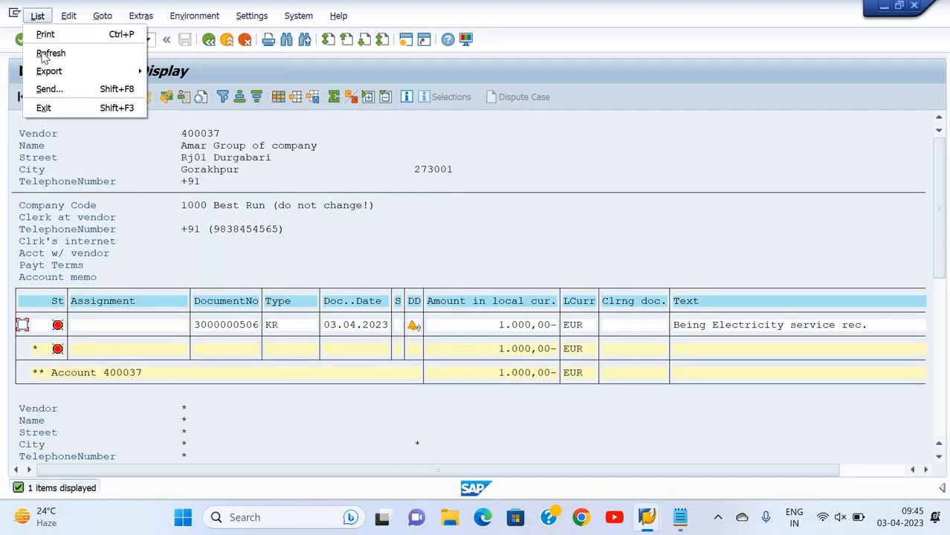
left_click(47, 50)
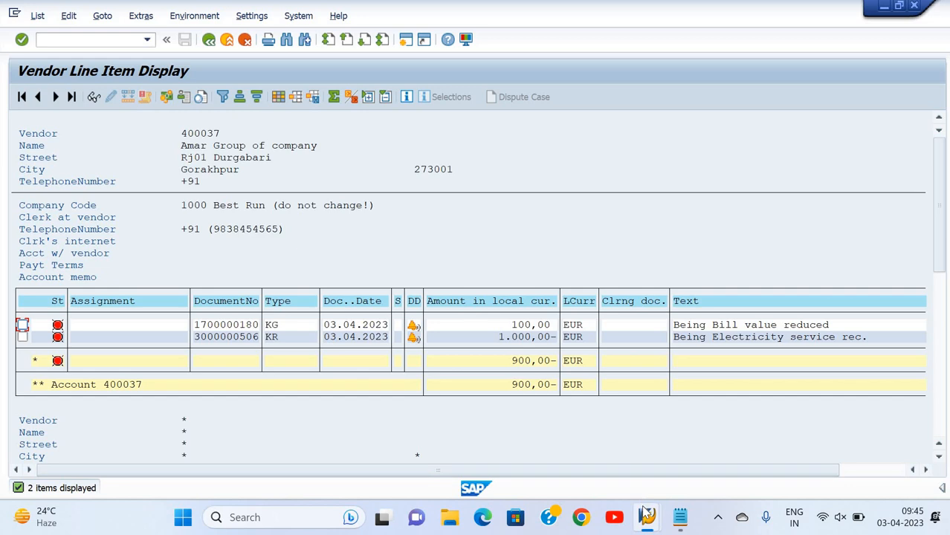
mouse_move(646, 513)
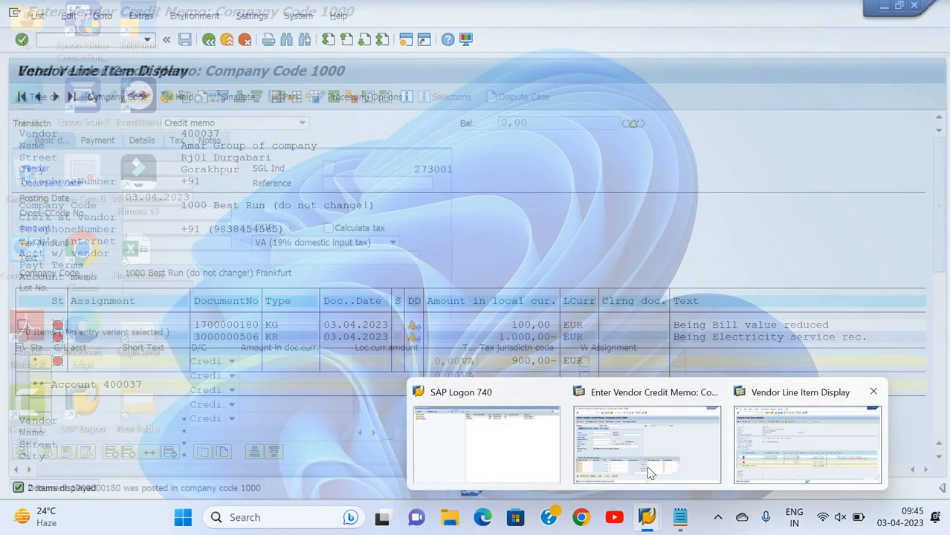
left_click(648, 472)
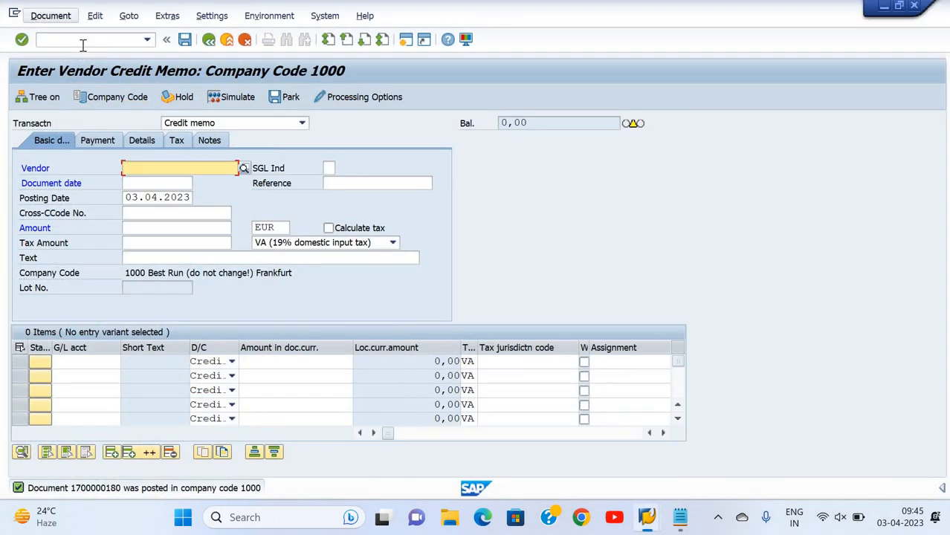
left_click(83, 40)
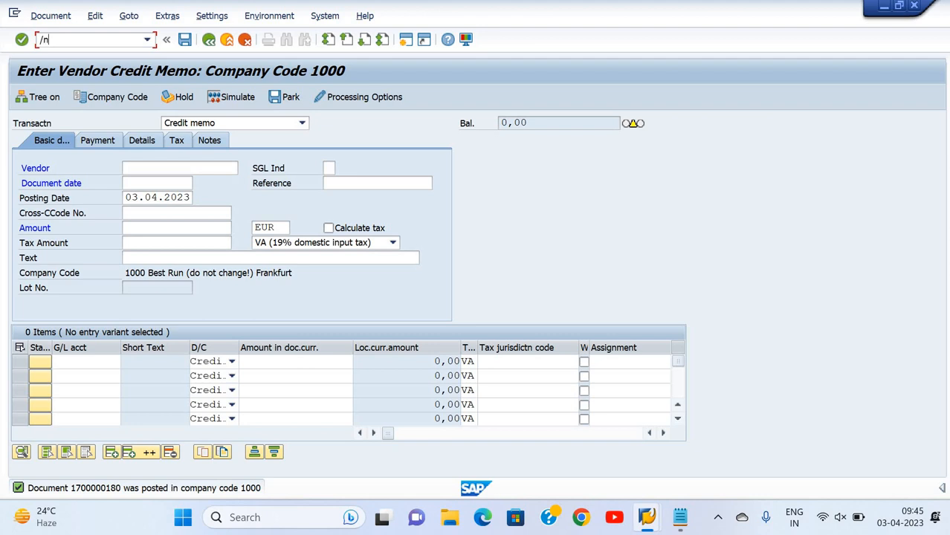
Start an F-53 outgoing payment dated 03.04.2023, type KZ, company code 1000, period 02.
type("/nf-63")
key("Return")
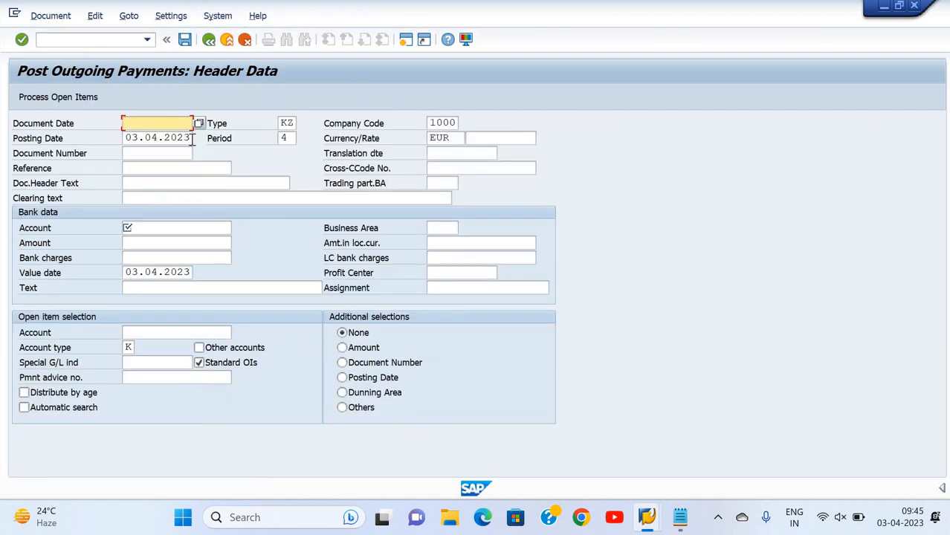
left_click(192, 139)
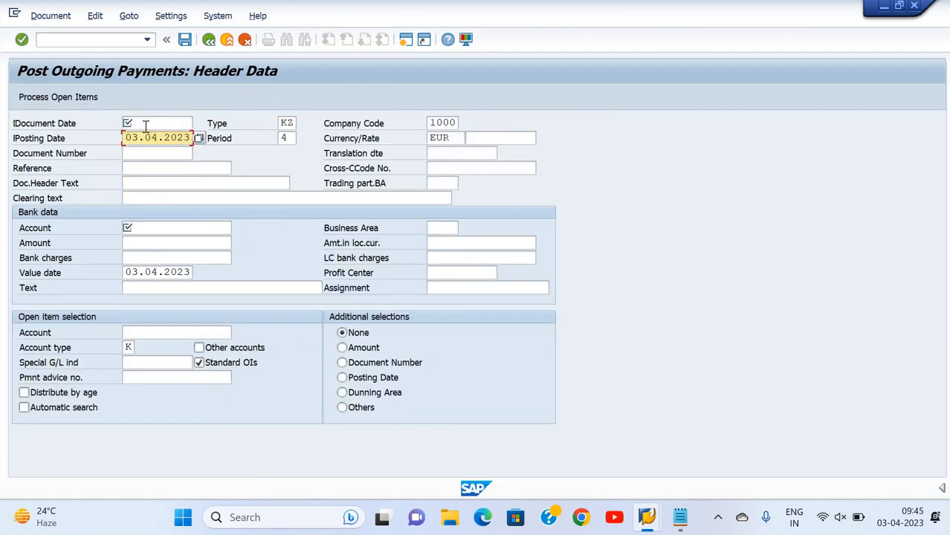
left_click(146, 126)
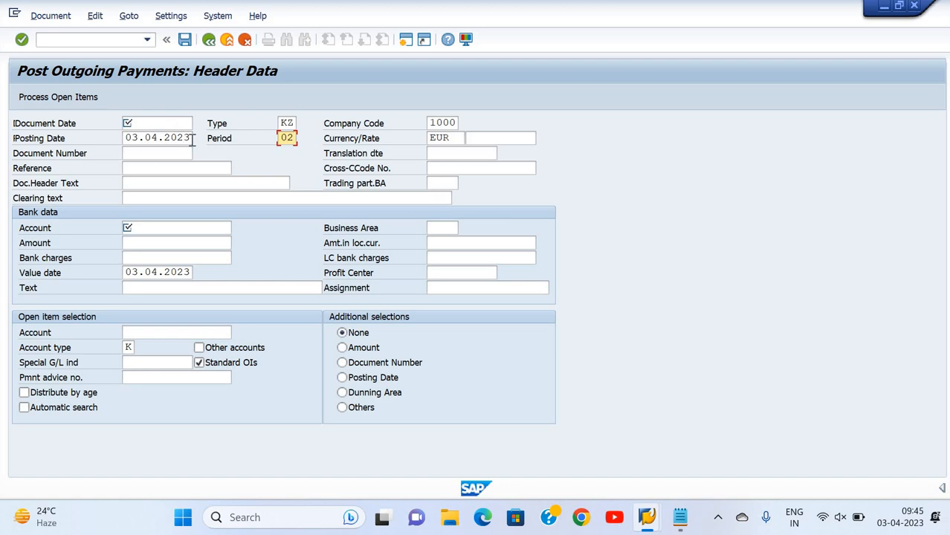
left_click_drag(191, 139, 124, 138)
key("ctrl+c")
left_click(143, 132)
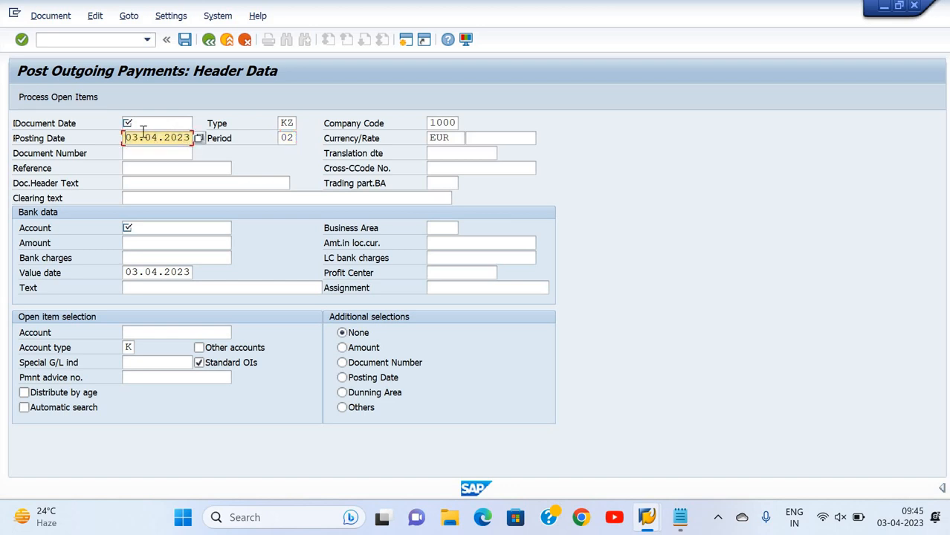
left_click(143, 122)
key("ctrl+v")
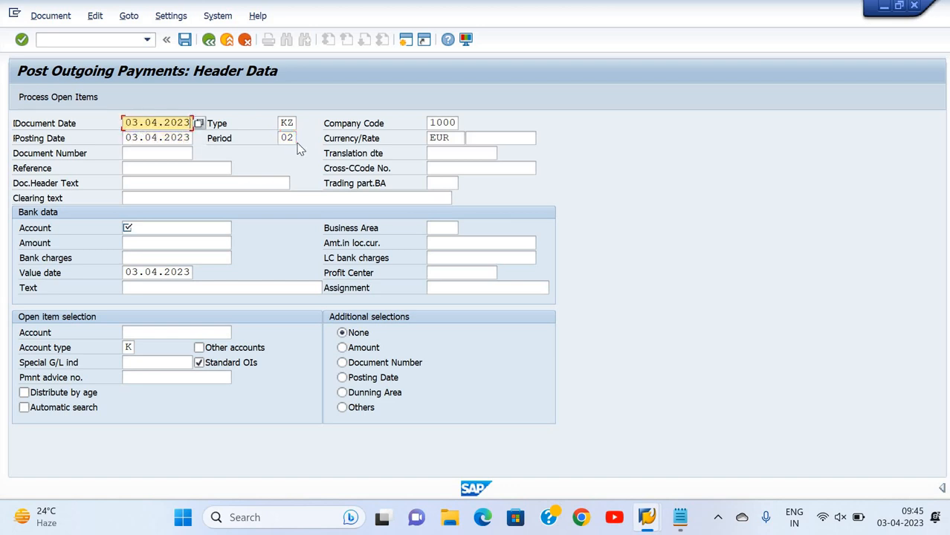
key("Tab")
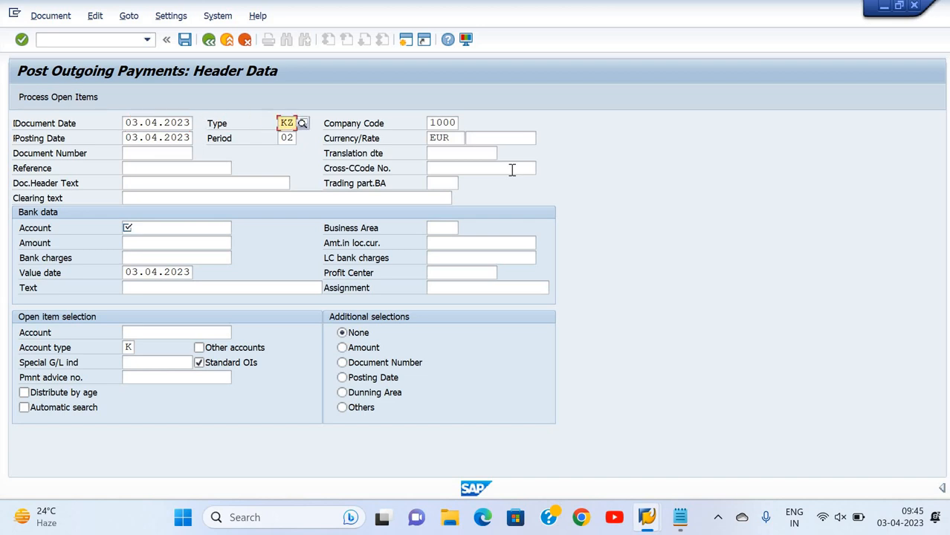
key("Tab")
key("Tab")
key("Tab")
key("Tab")
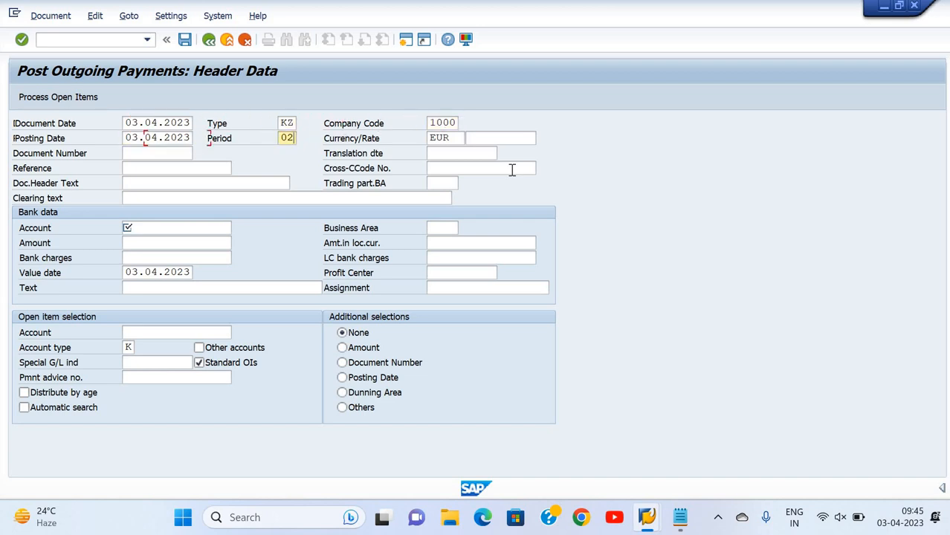
key("Tab")
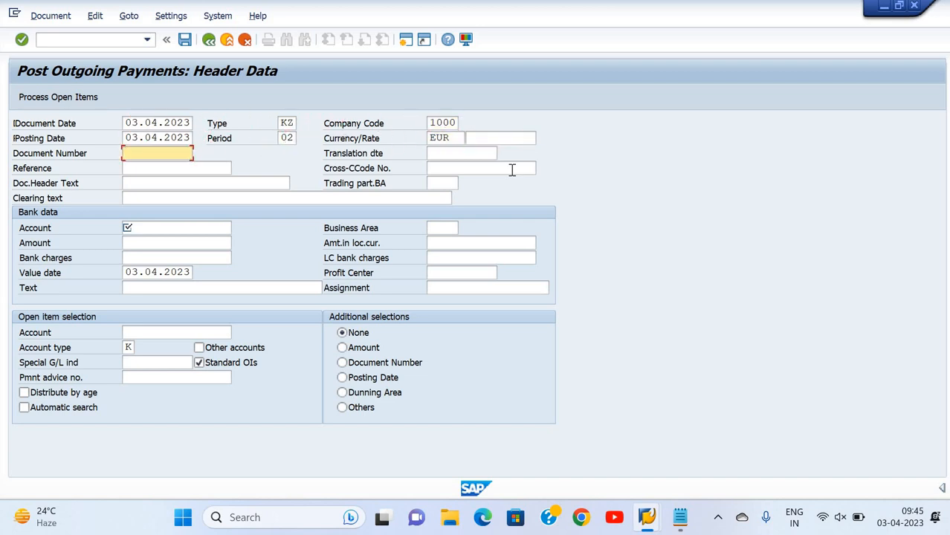
left_click(288, 139)
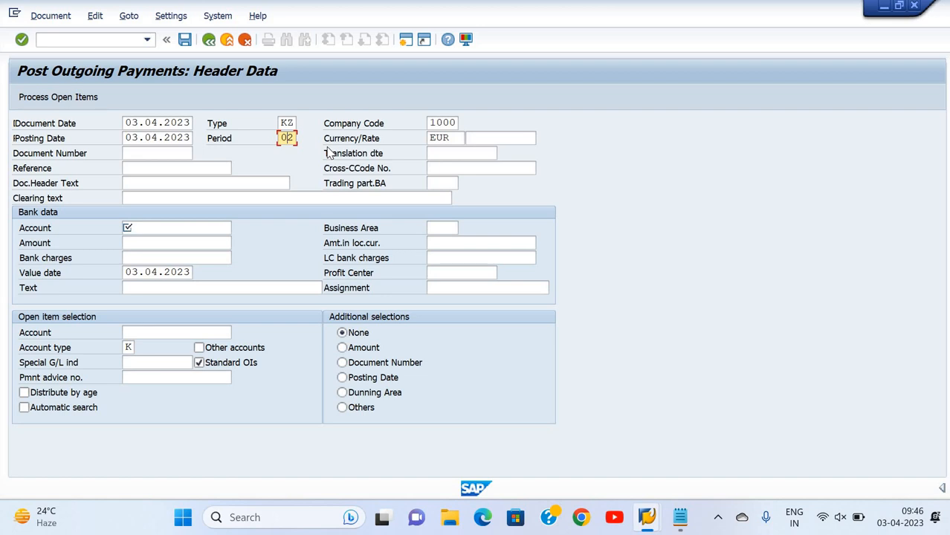
Set the payment's document header text to 'Vendor Payment' from past entries.
key("Tab")
key("Tab")
key("Tab")
key("Tab")
key("Tab")
key("Tab")
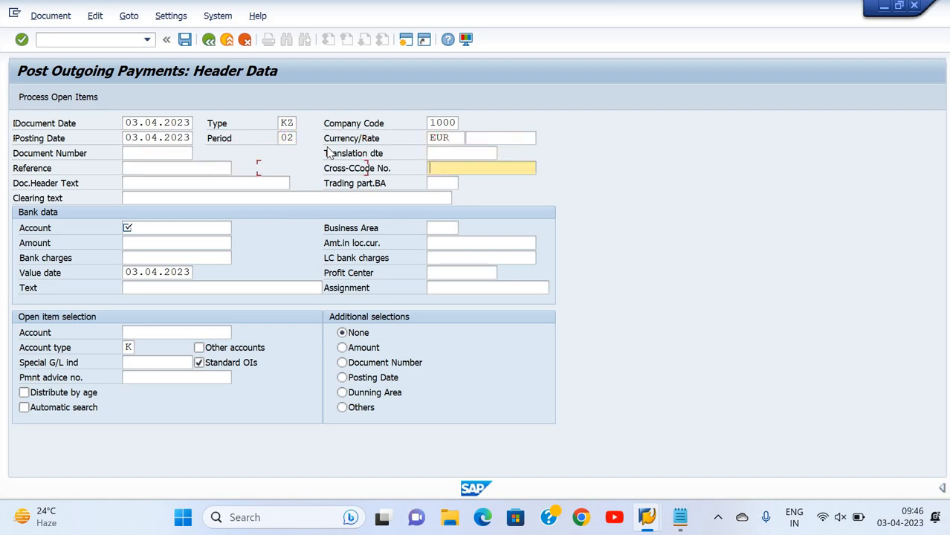
key("Tab")
key("Tab")
key("shift+Tab")
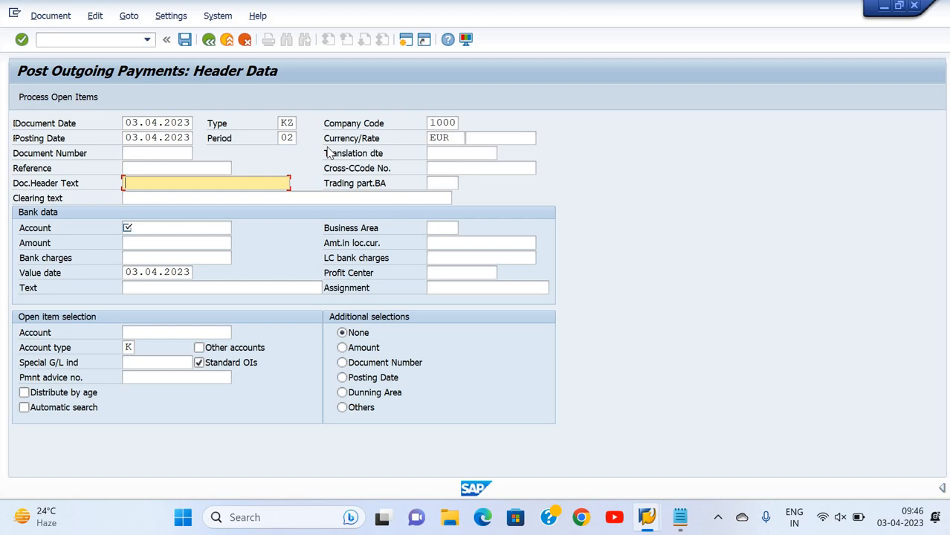
type("Ba")
key("BackSpace")
key("BackSpace")
key("Down")
key("Return")
key("Tab")
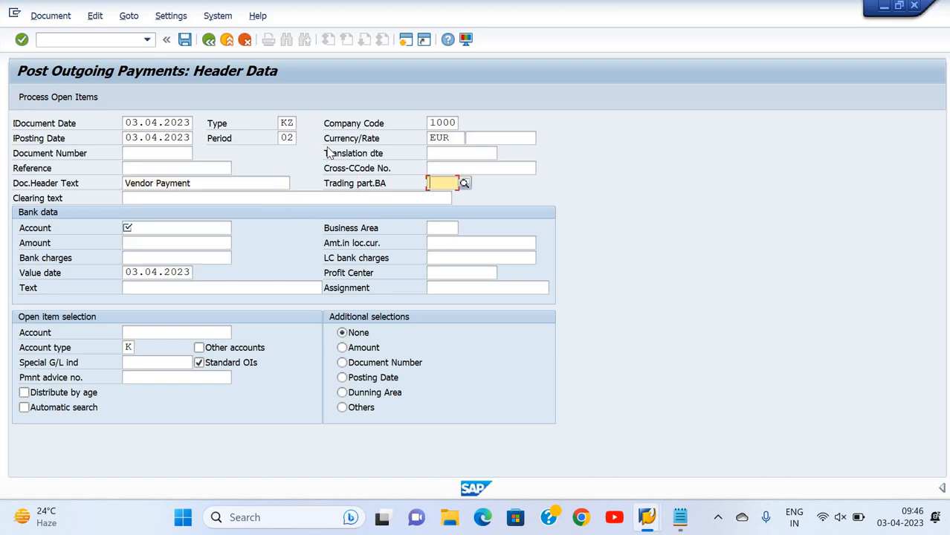
Enter the clearing text 'Being full value payment made'.
key("Tab")
type("Being a")
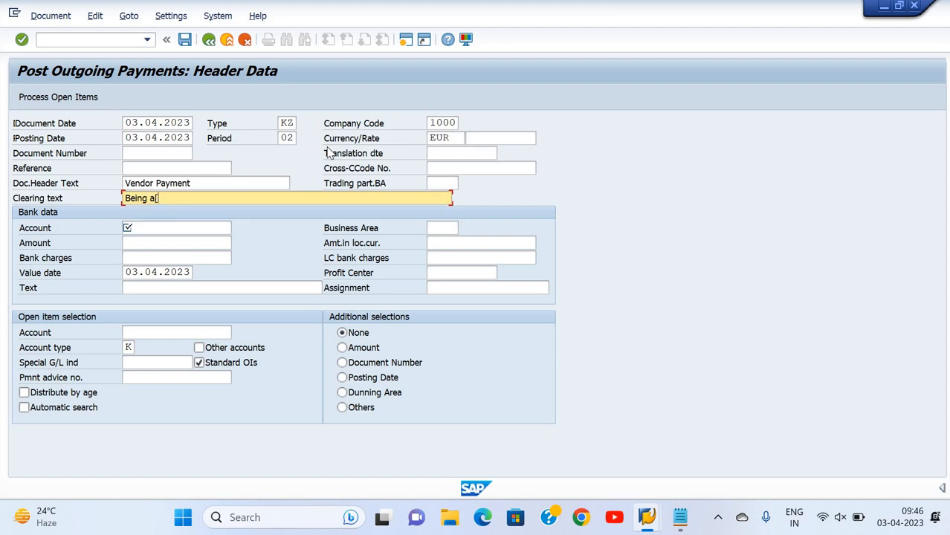
key("BackSpace")
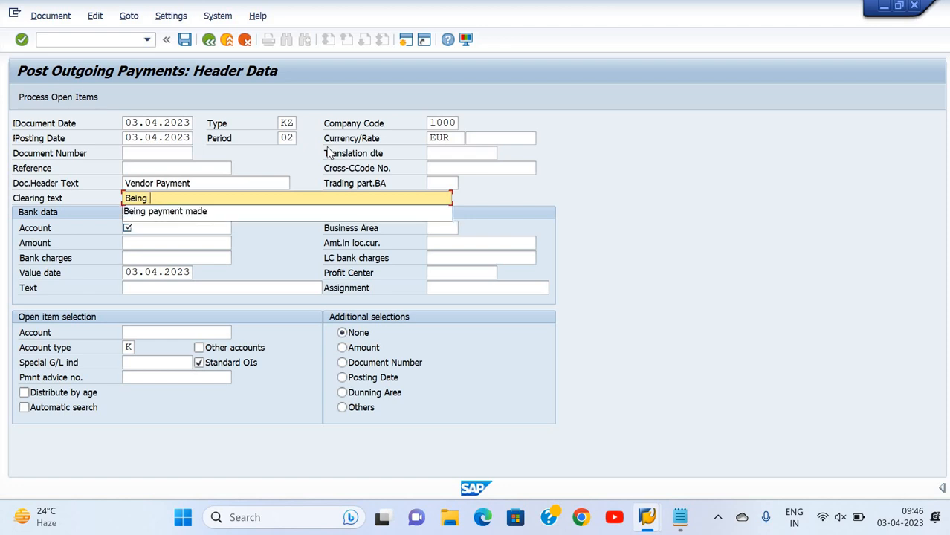
type("ful")
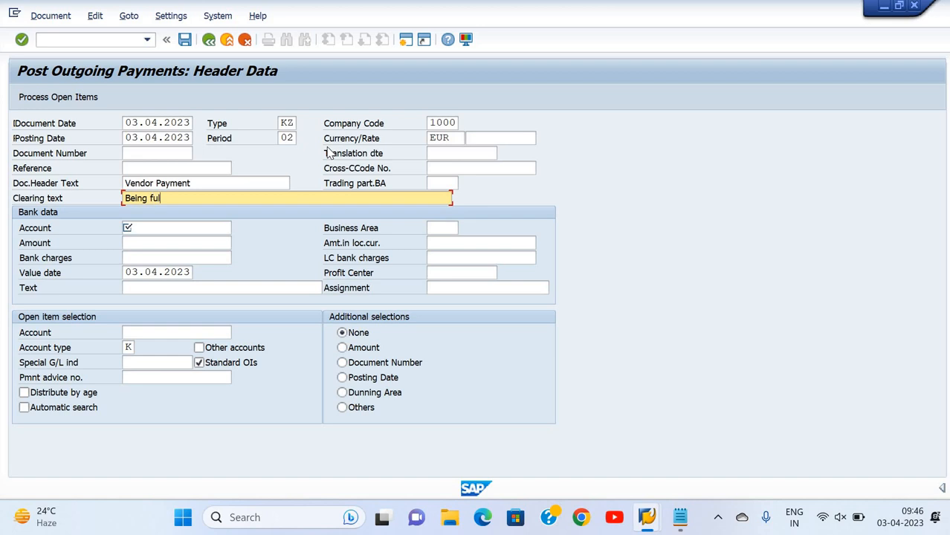
type("l value payment made")
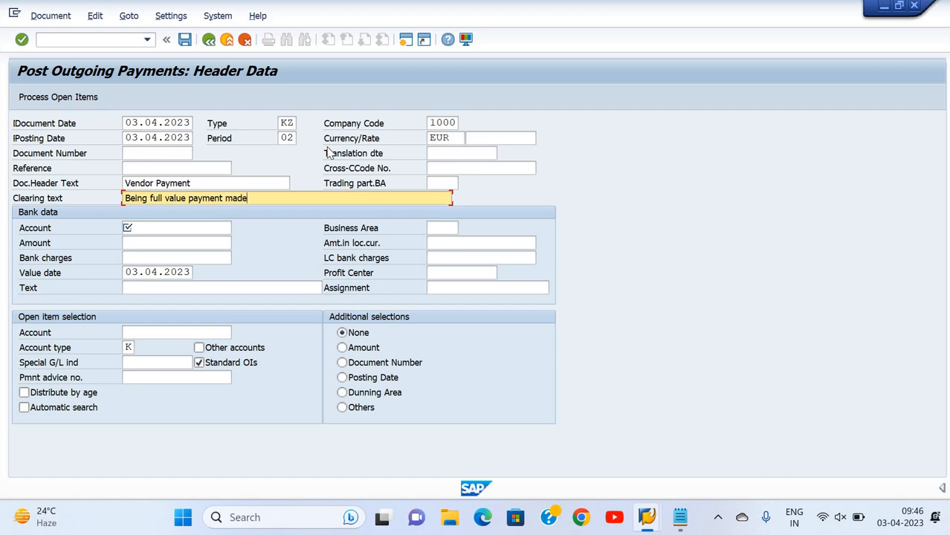
key("Tab")
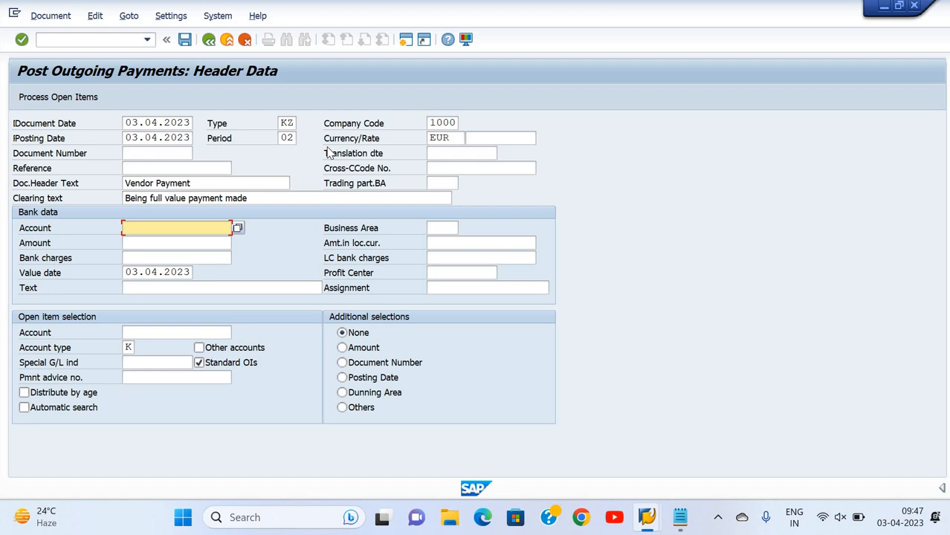
Set bank account 2022290 HDFC Main Bank A/c with payment amount 900.
key("F4")
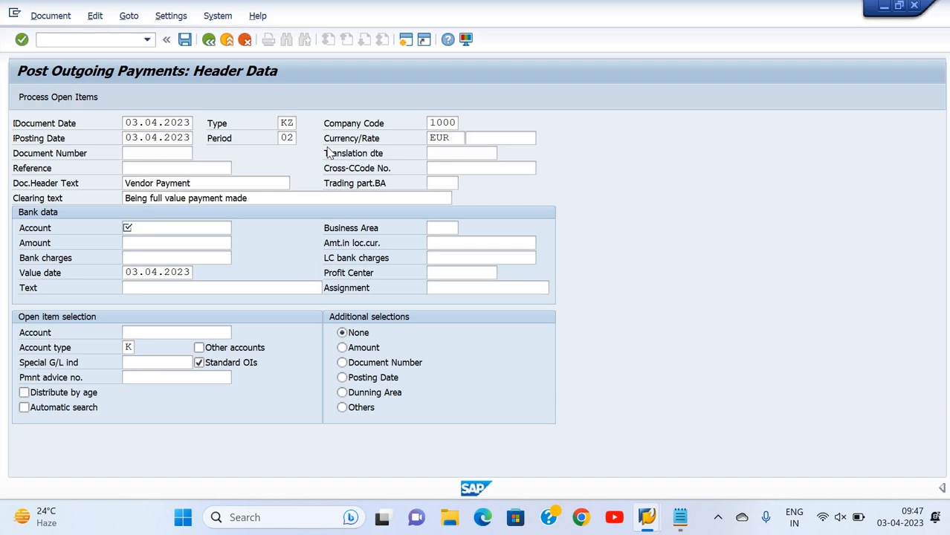
type("deep")
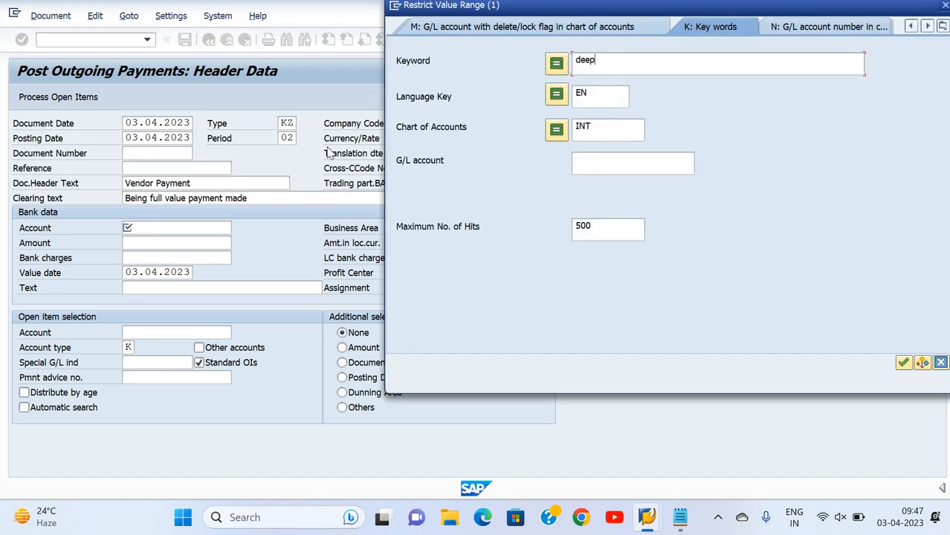
key("Return")
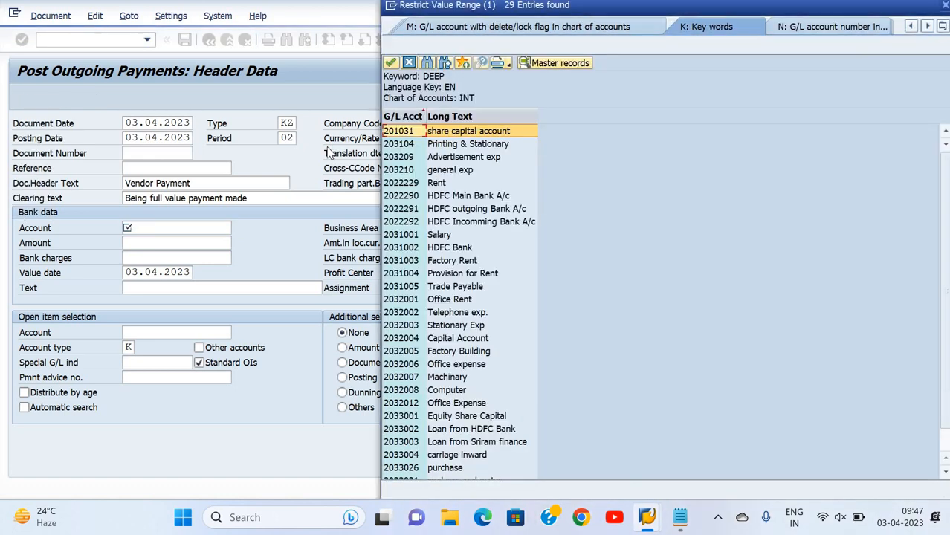
key("Down")
key("Down")
key("Down")
key("Down")
key("Down")
key("Return")
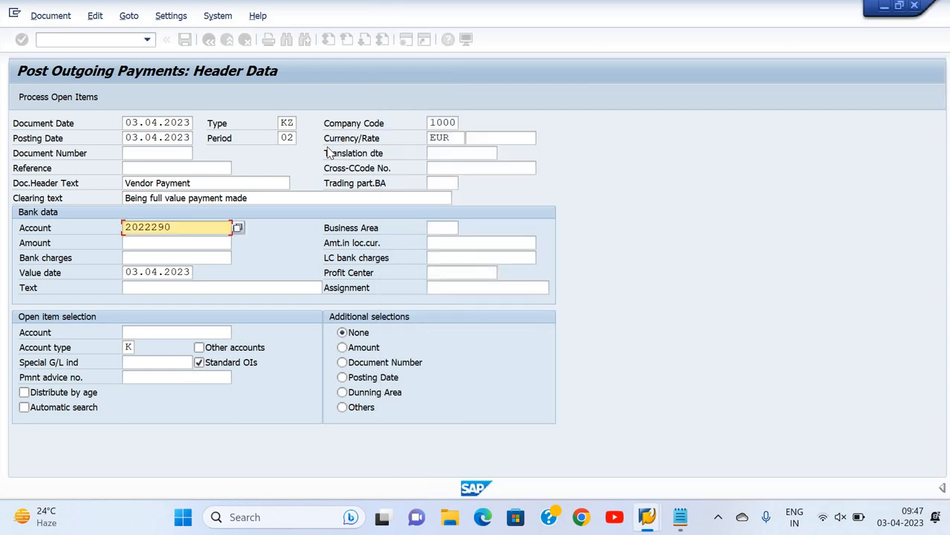
key("Tab")
key("Tab")
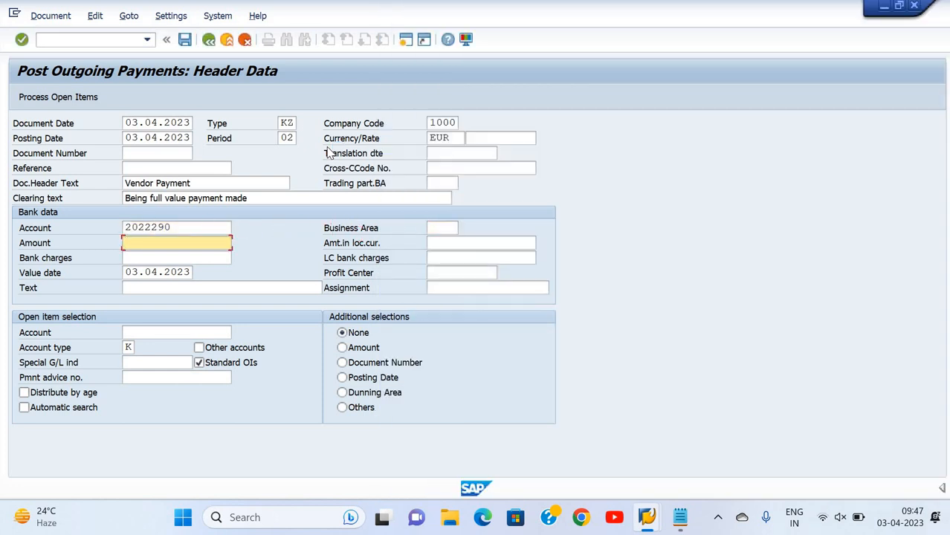
type("900")
key("Tab")
key("Tab")
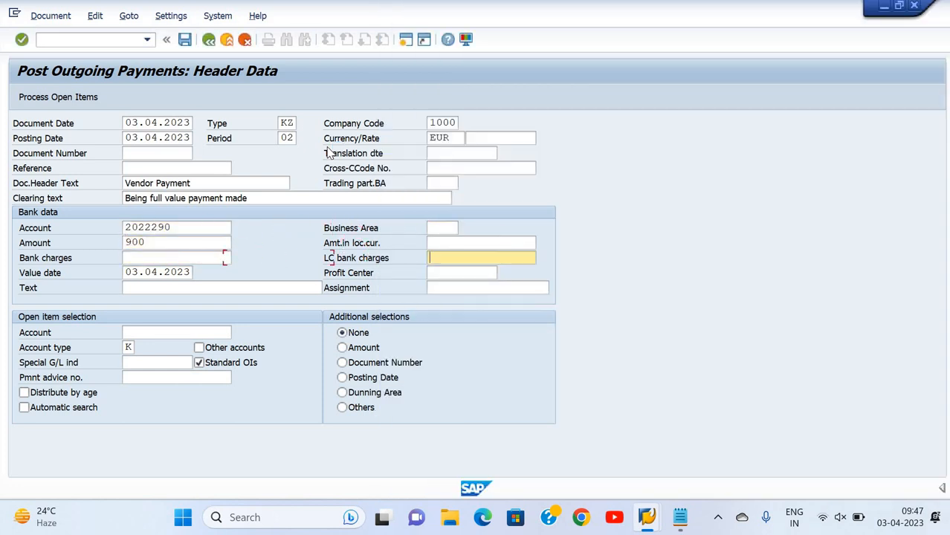
key("Tab")
key("Tab")
key("Tab")
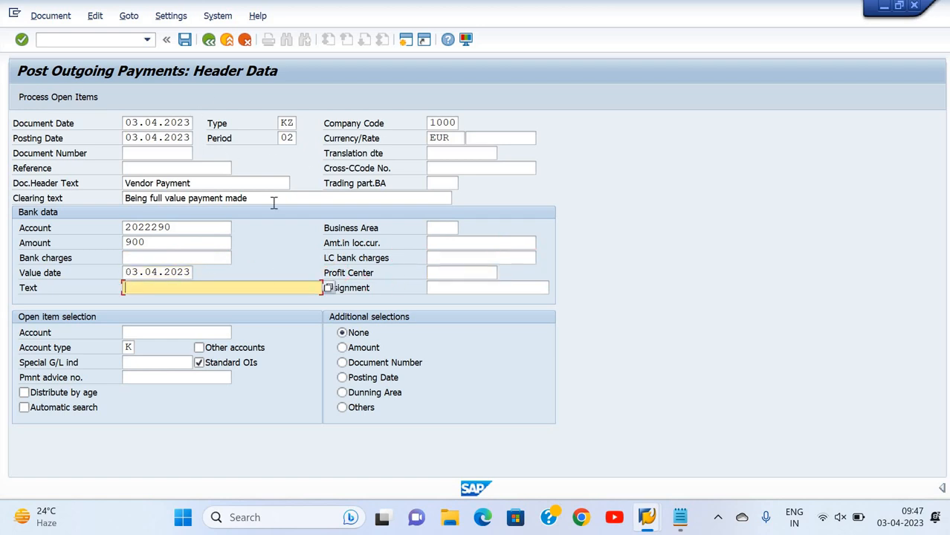
Copy the clearing text 'Being full value payment made' into the bank line's text.
left_click(13, 197)
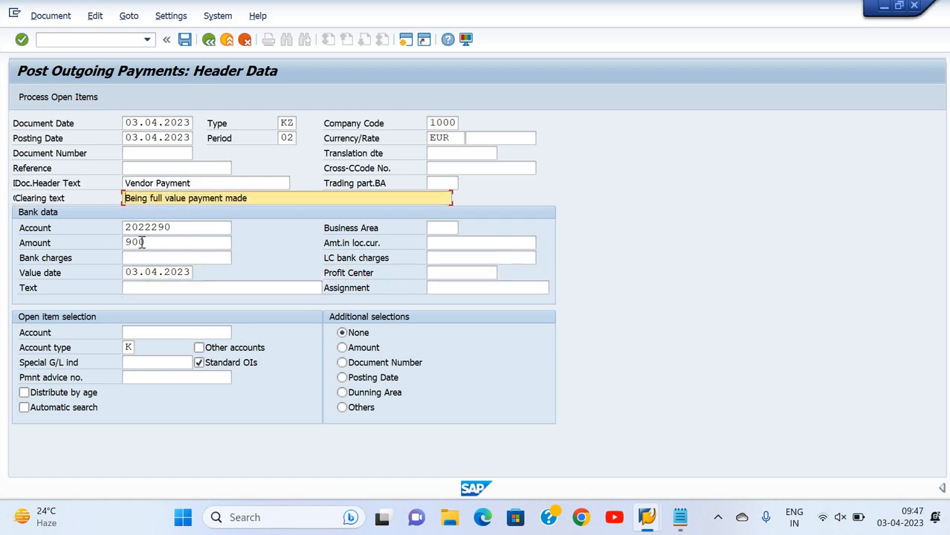
key("Delete")
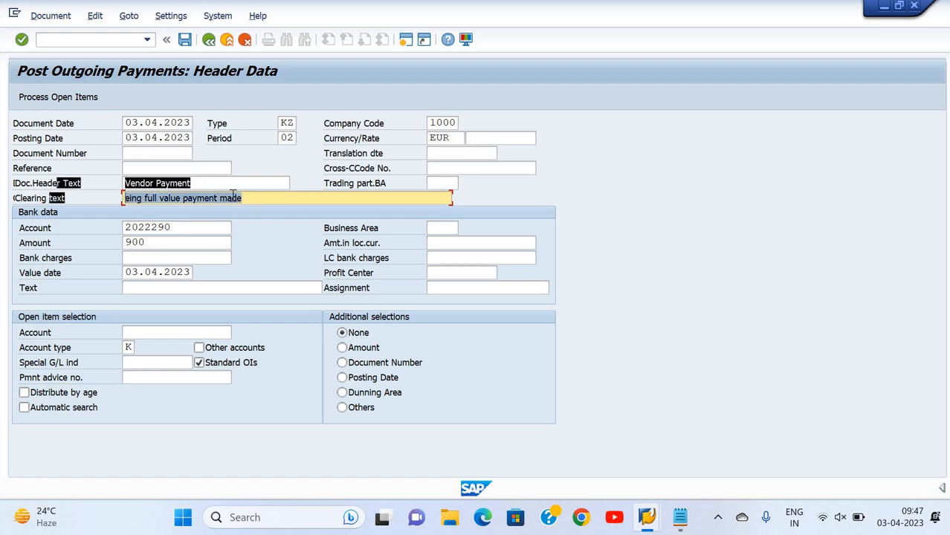
left_click(153, 286)
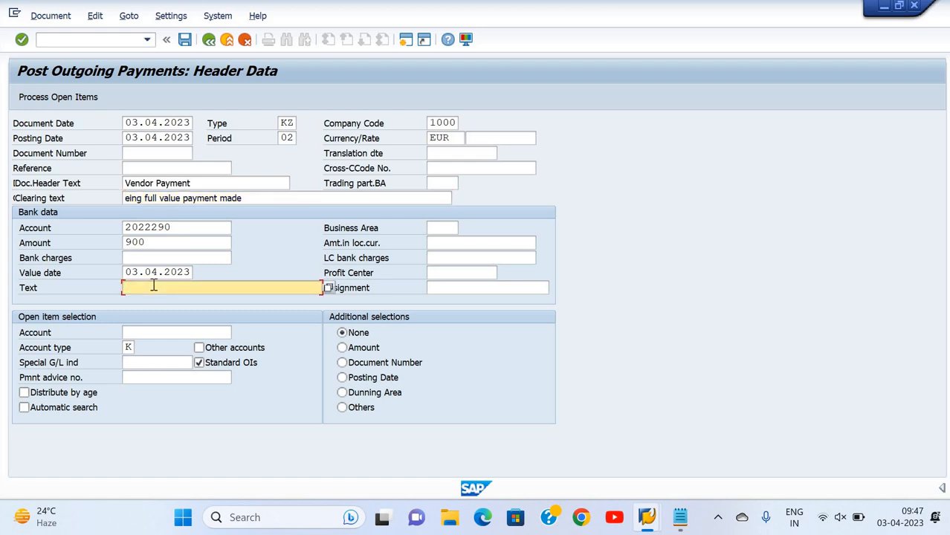
type("eing full value payment made")
key("Tab")
key("Tab")
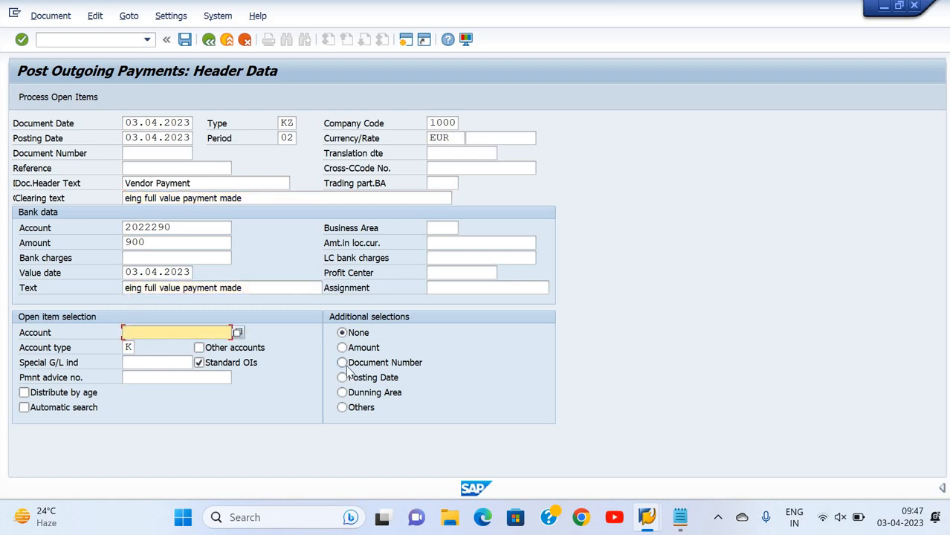
left_click(351, 364)
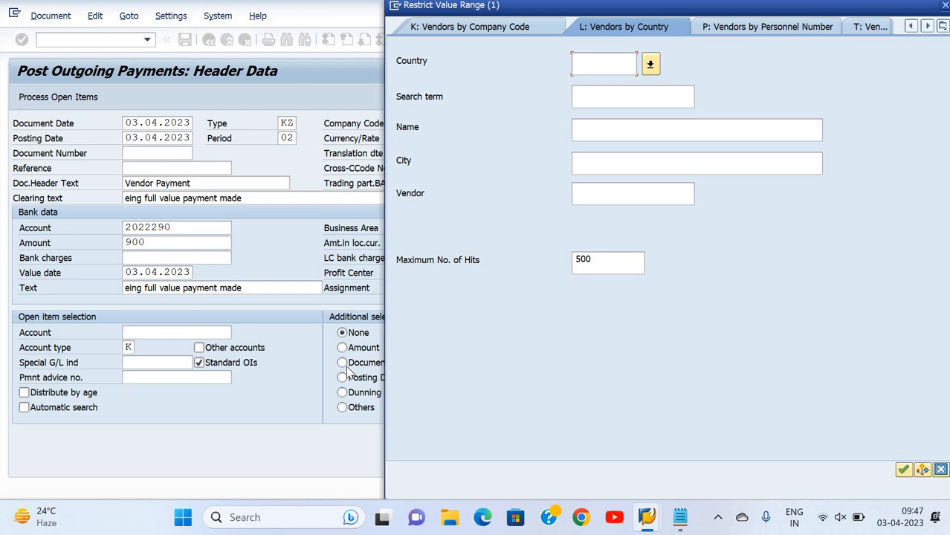
key("Tab")
type("deep")
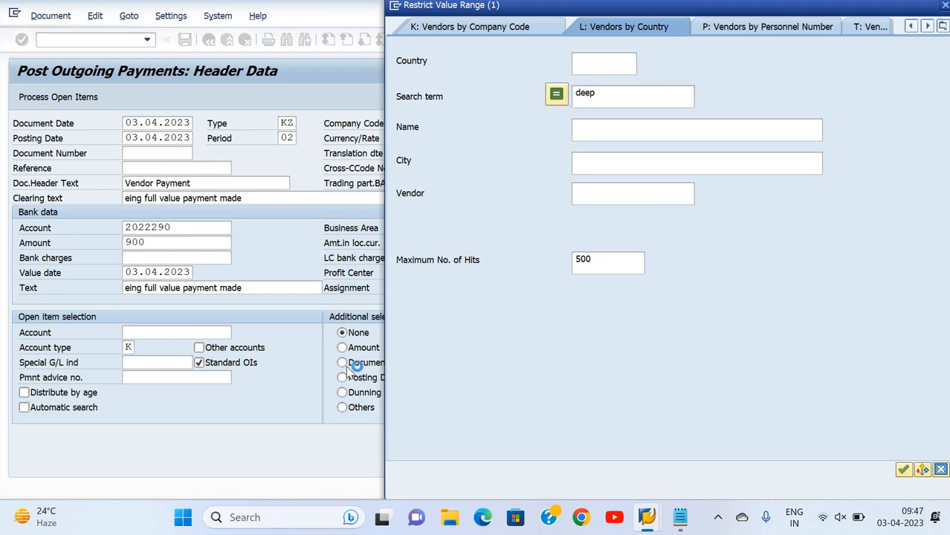
key("Return")
key("Return")
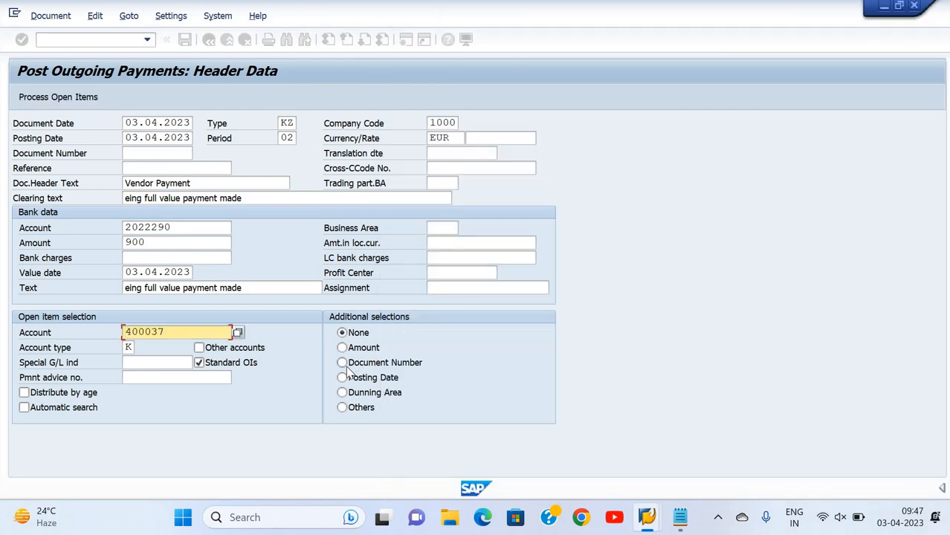
key("Return")
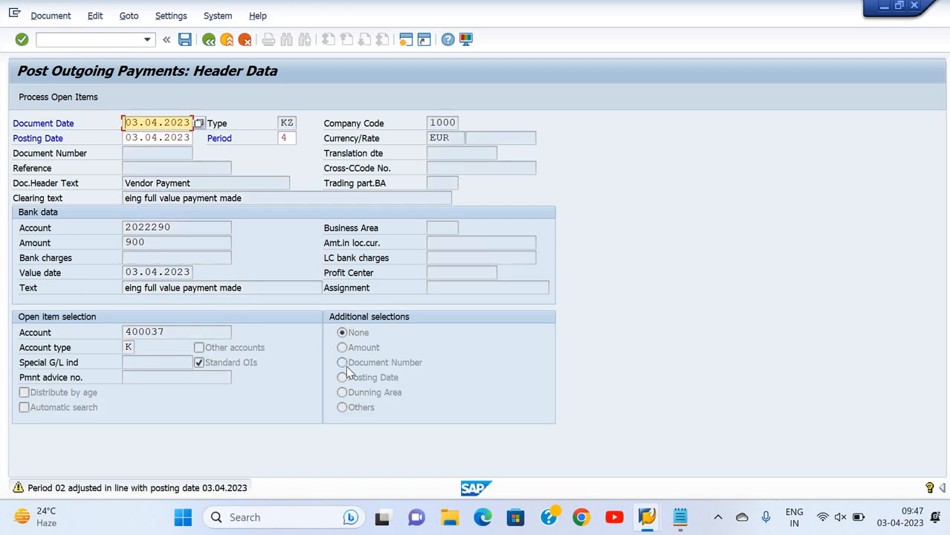
key("F6")
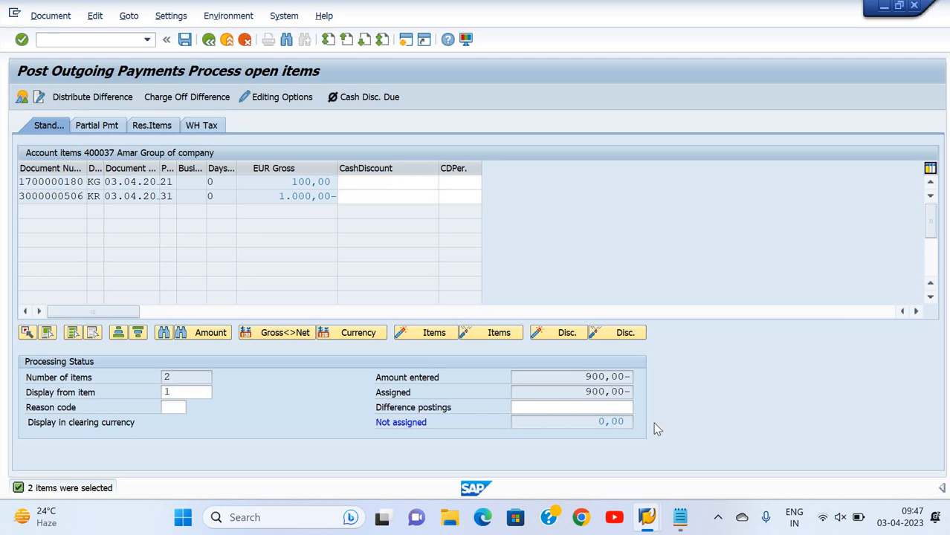
key("ctrl+s")
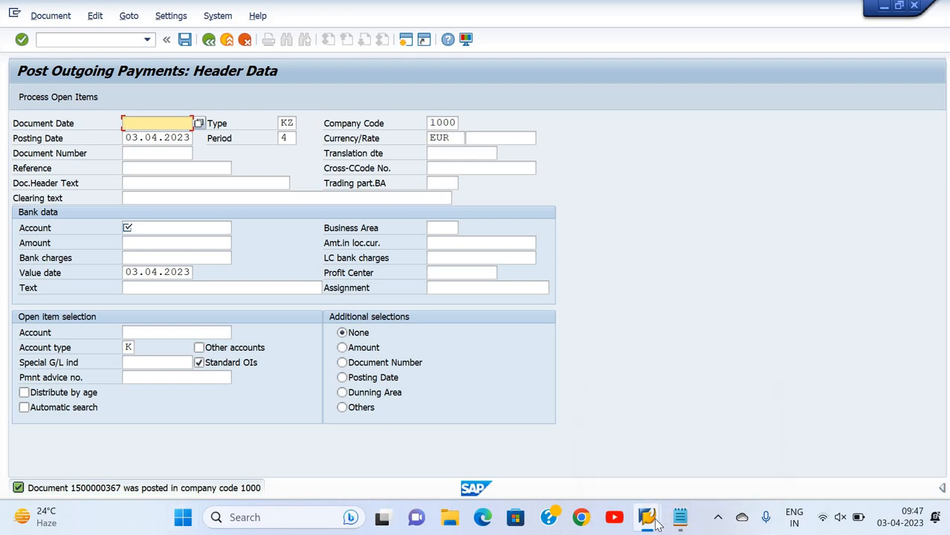
mouse_move(657, 525)
left_click(803, 439)
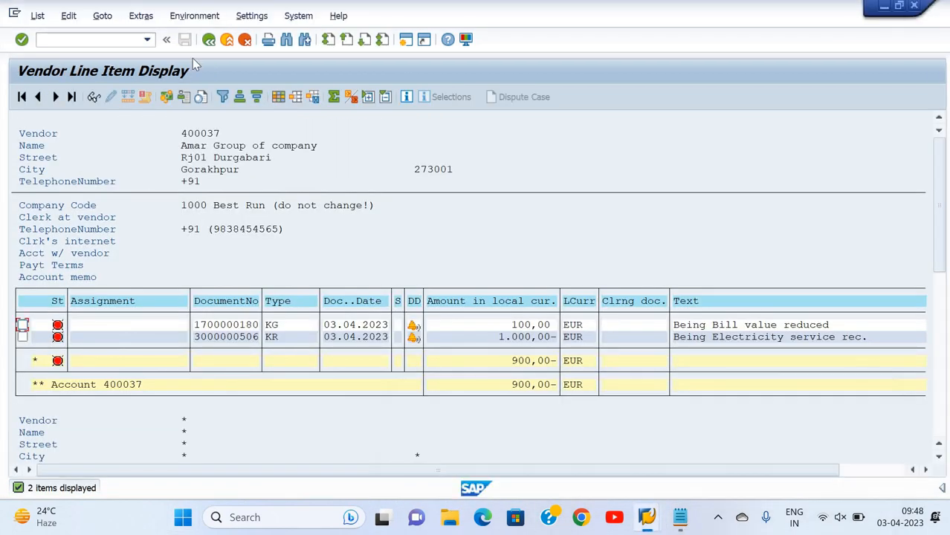
left_click(37, 16)
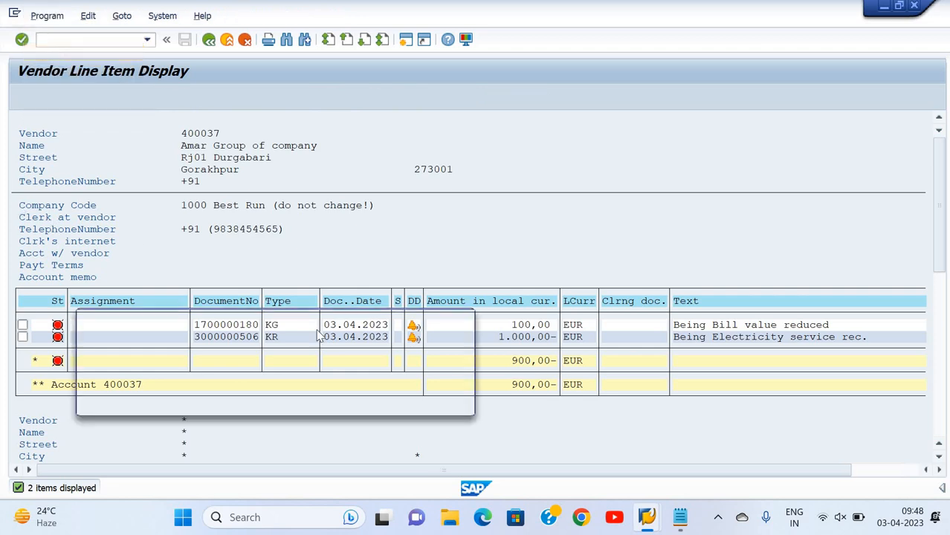
left_click(441, 402)
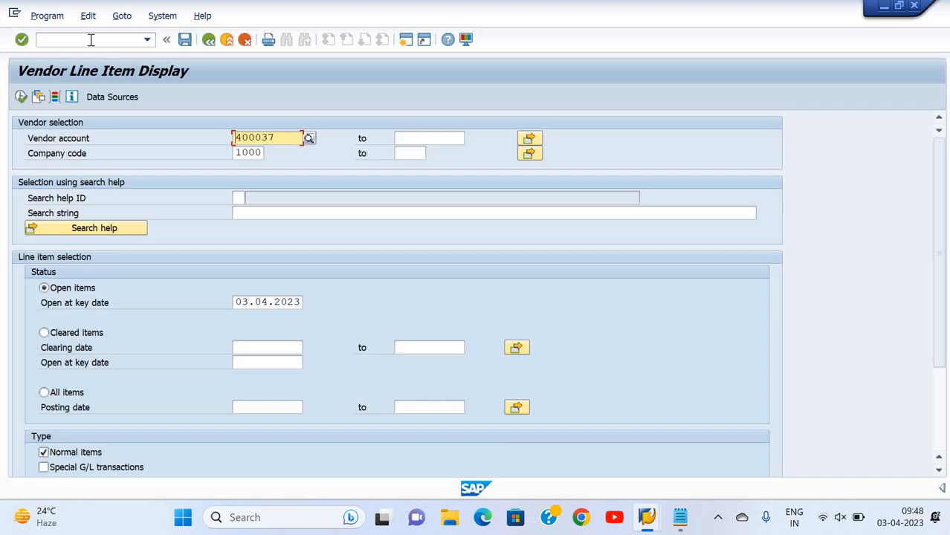
left_click(91, 39)
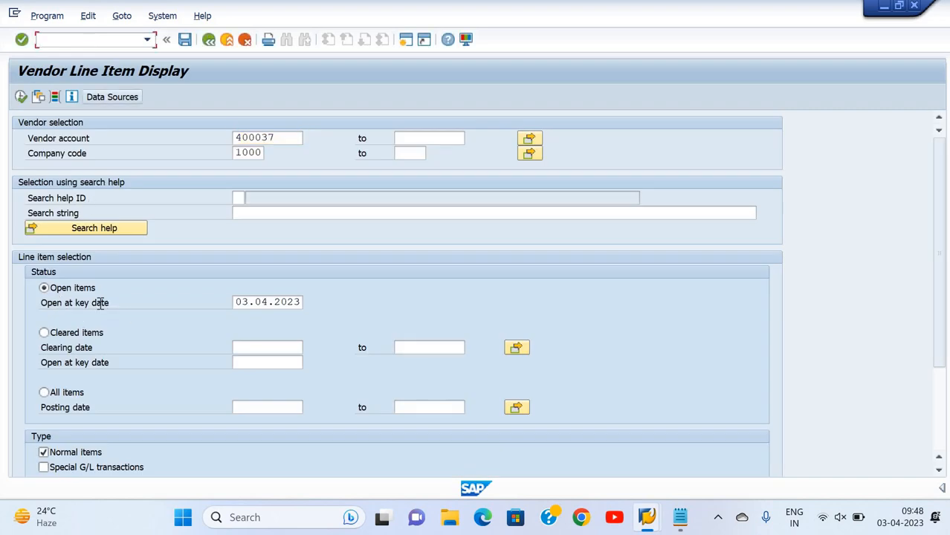
left_click(44, 334)
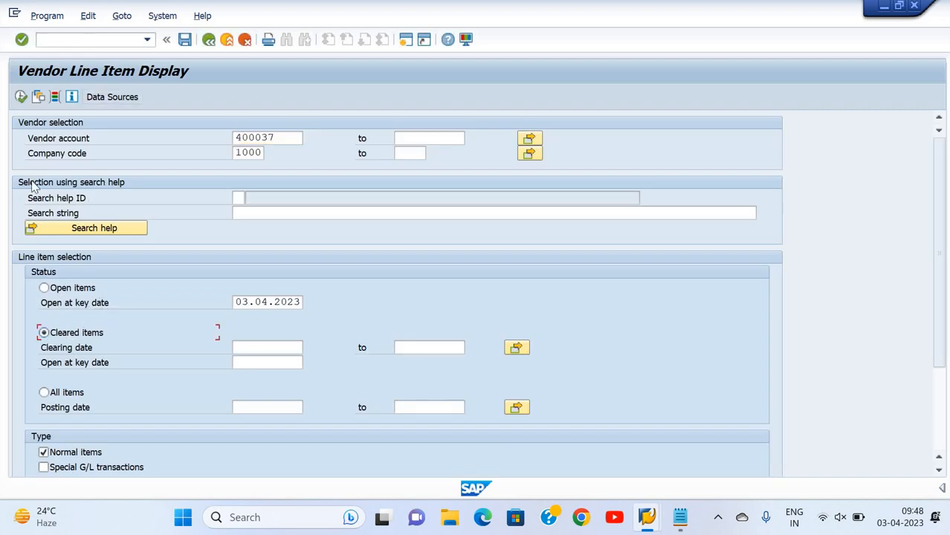
left_click(20, 98)
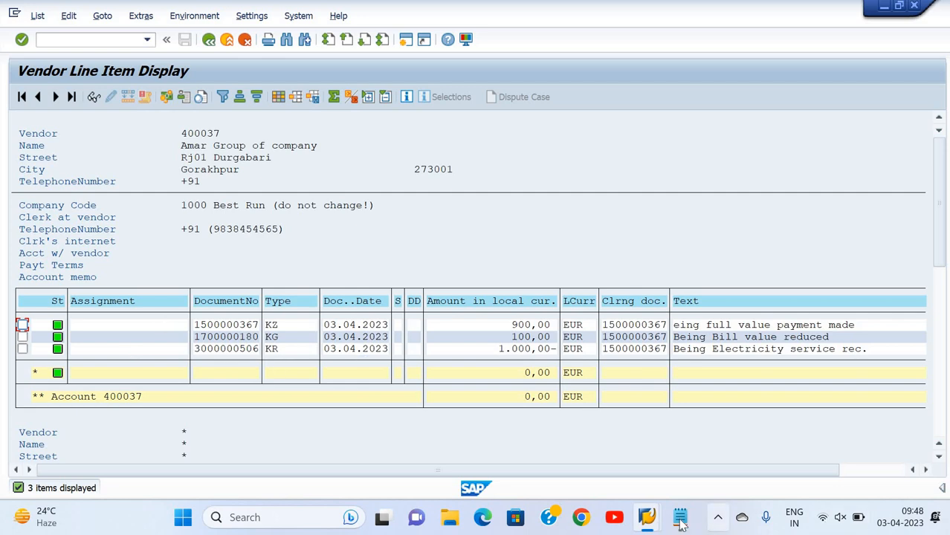
Bring the Accounts Payable notes forward with the cursor after 'Vendor Payment F-53'.
left_click(646, 455)
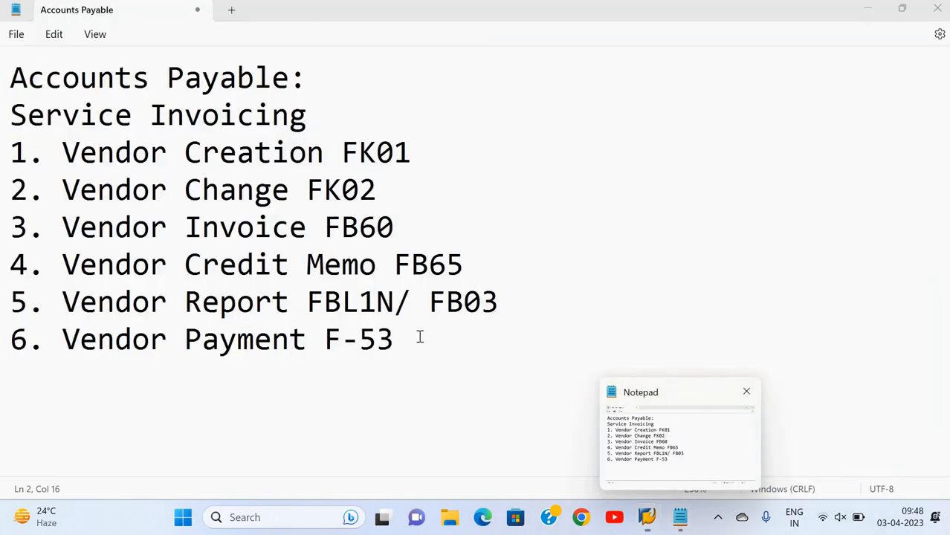
left_click(420, 337)
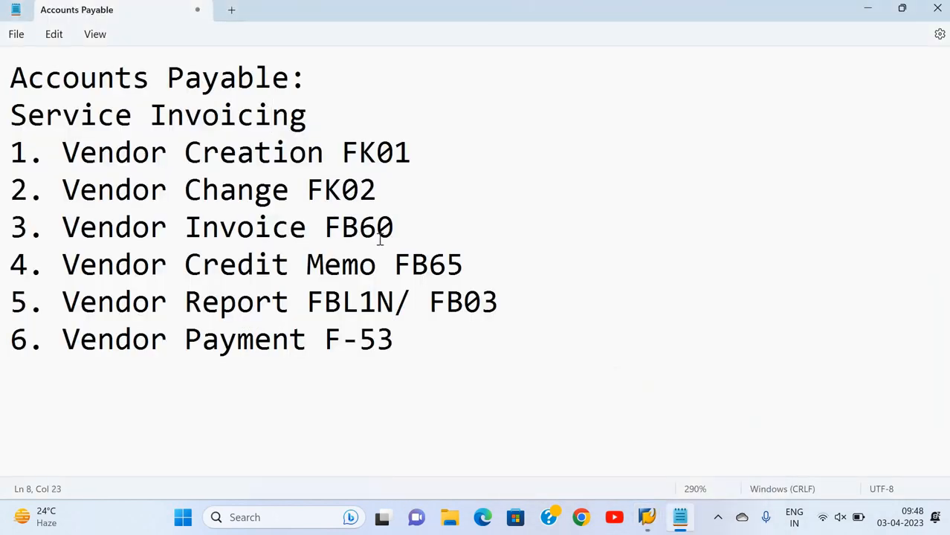